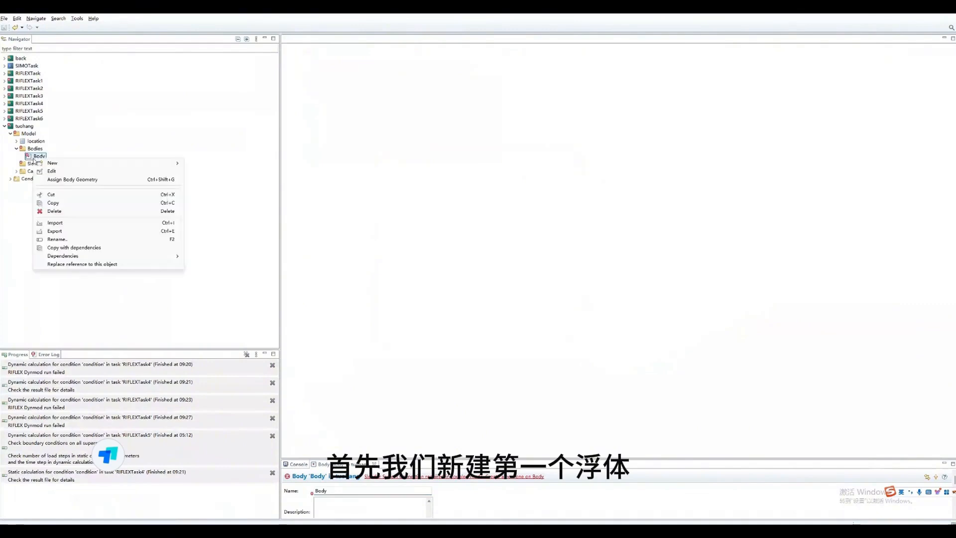
# - Rename the body under the tuohang model's Bodies folder as blackpeal
pyautogui.click(67, 240)
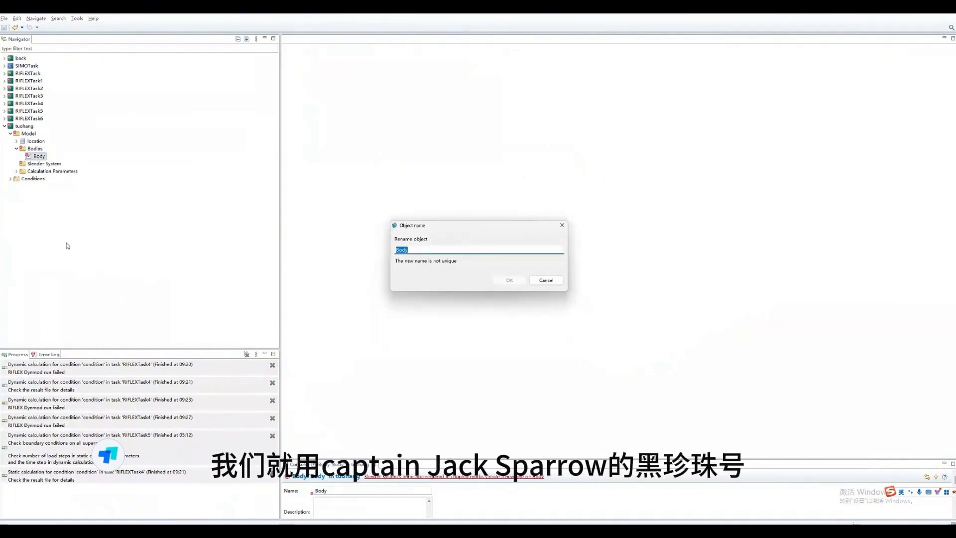
pyautogui.write('black')
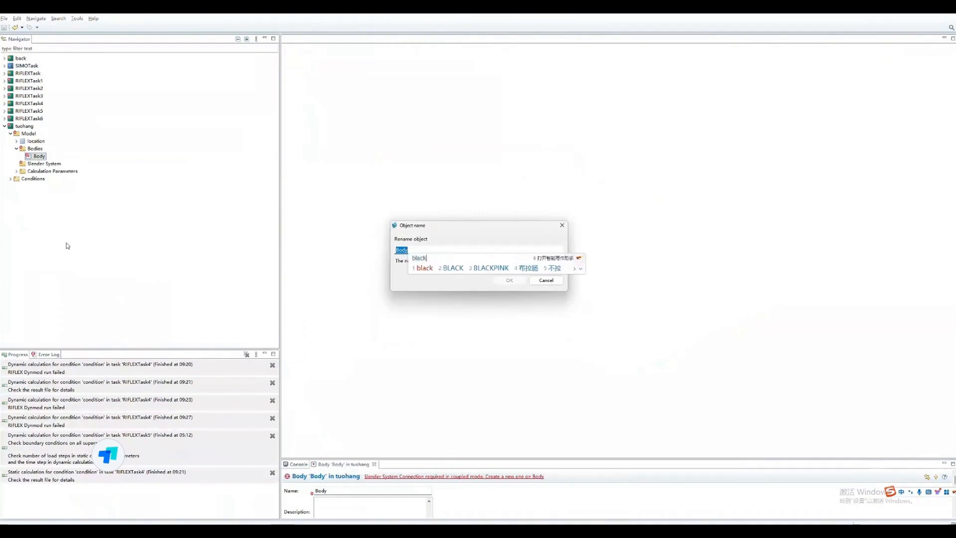
pyautogui.press('Return')
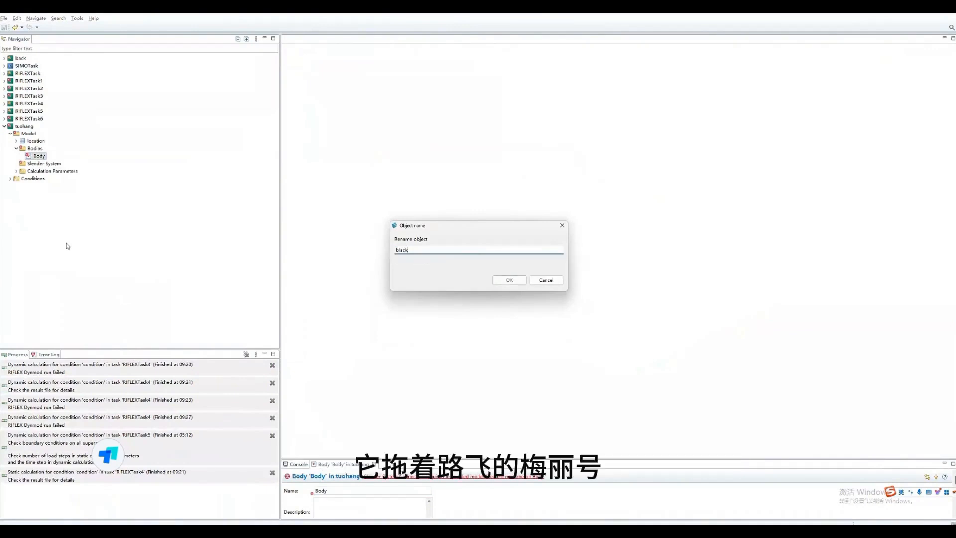
pyautogui.write('peal')
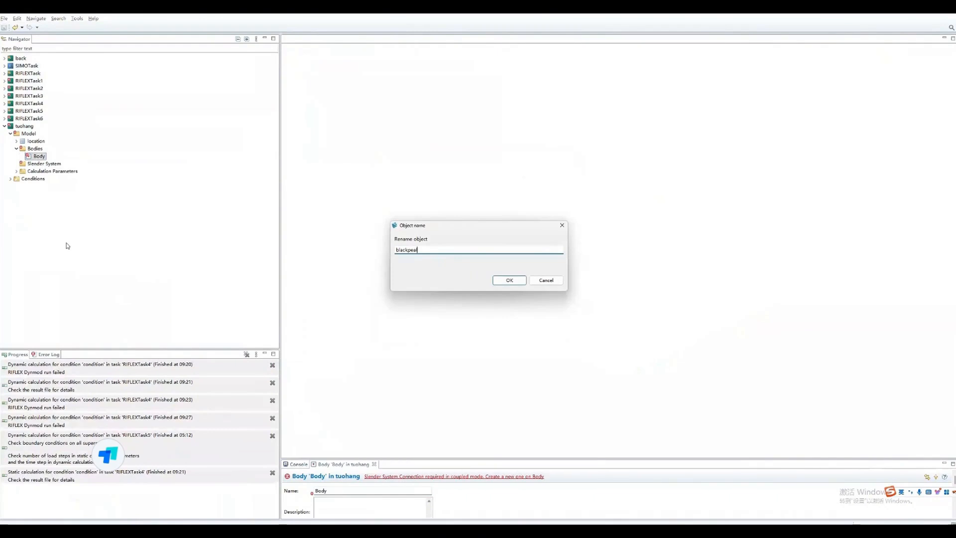
pyautogui.click(509, 280)
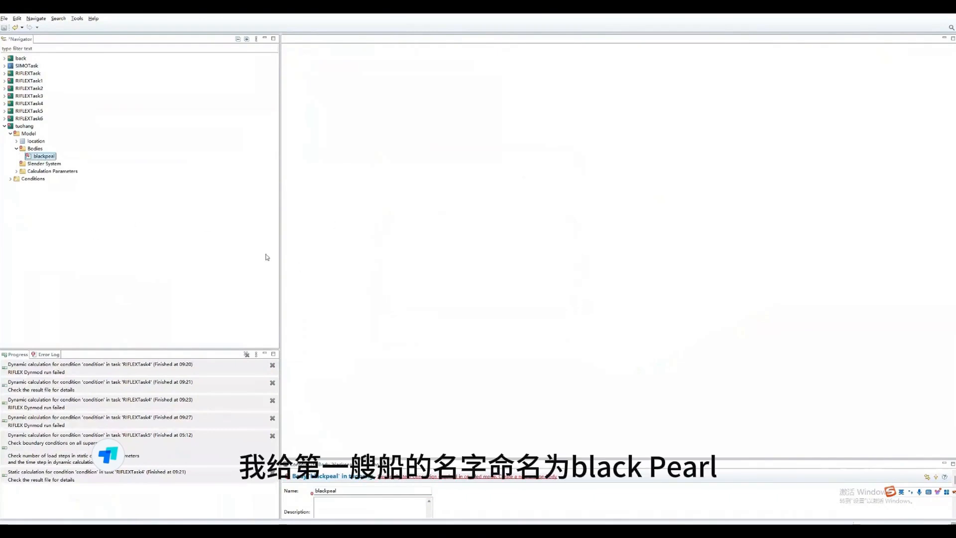
# - Create a second body in the Bodies folder and rename it as lufei
pyautogui.rightClick(35, 149)
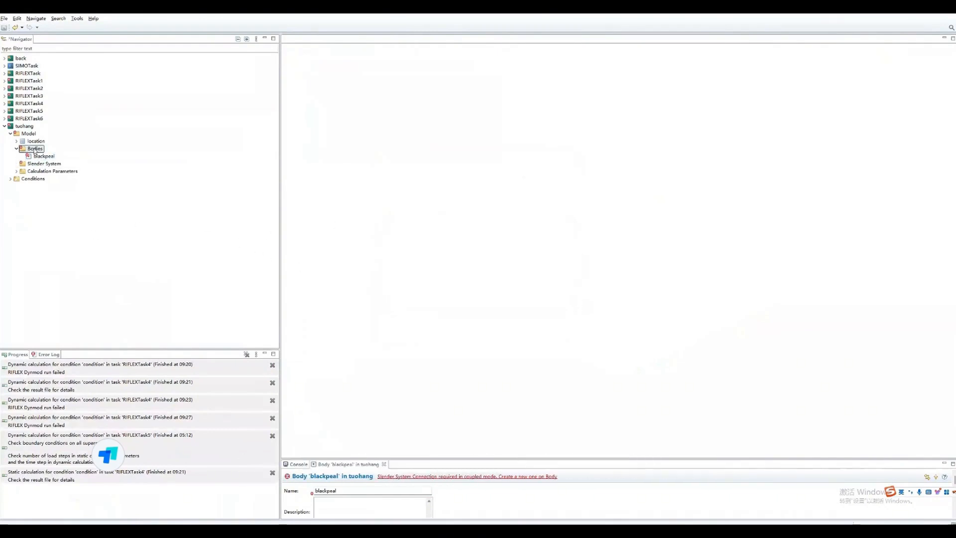
pyautogui.moveTo(149, 153)
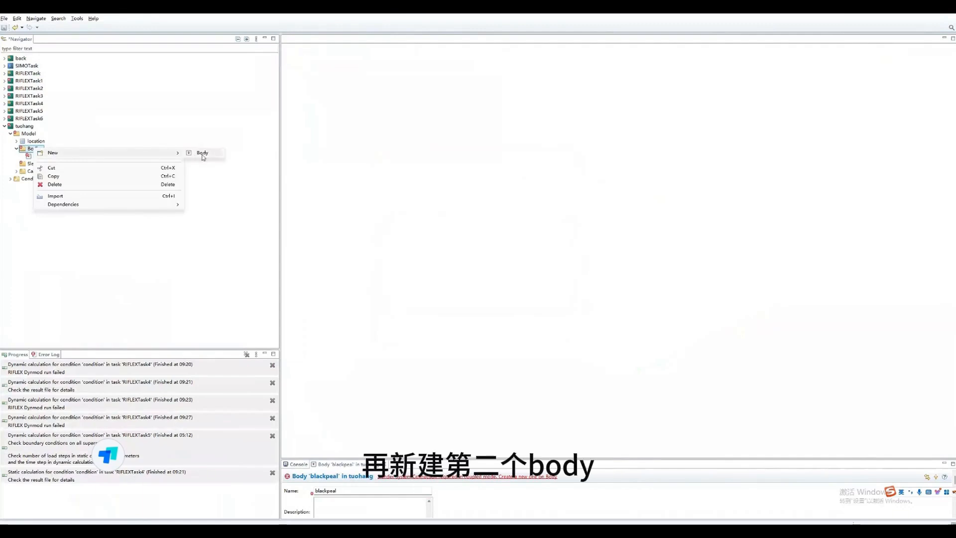
pyautogui.click(202, 153)
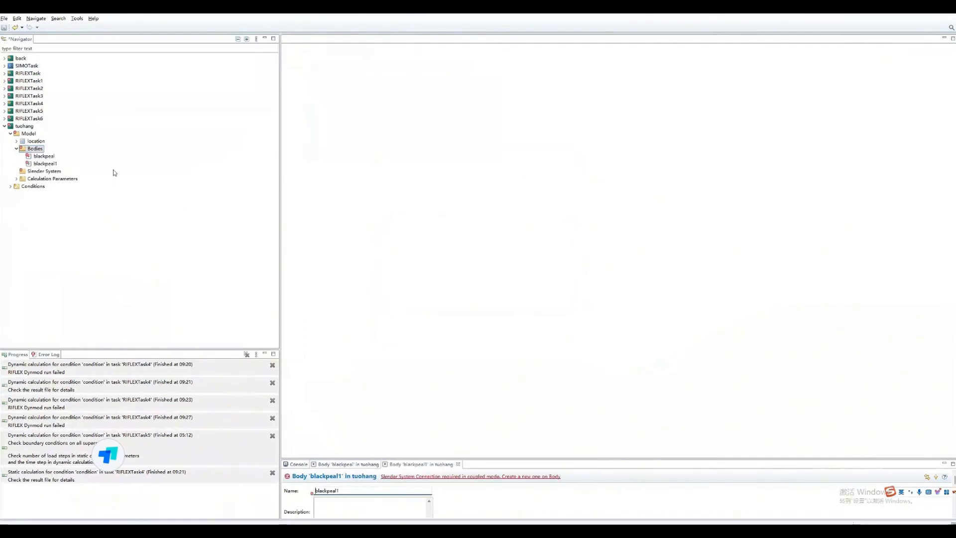
pyautogui.click(49, 164)
pyautogui.rightClick(49, 166)
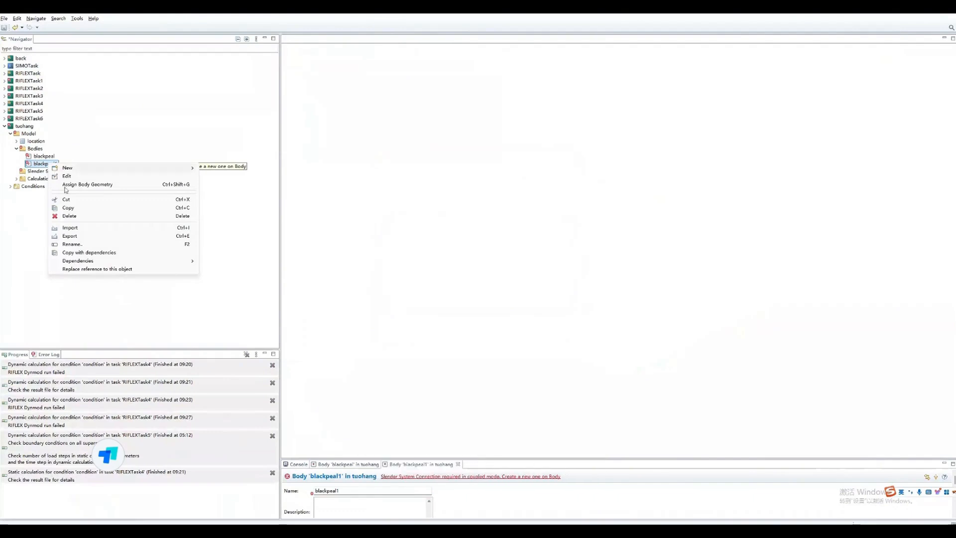
pyautogui.click(87, 244)
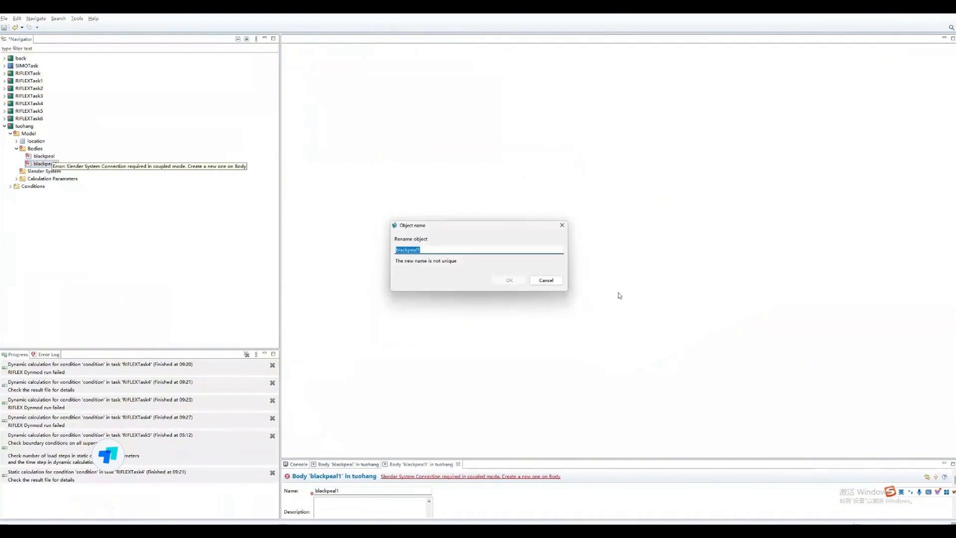
pyautogui.write('lufei')
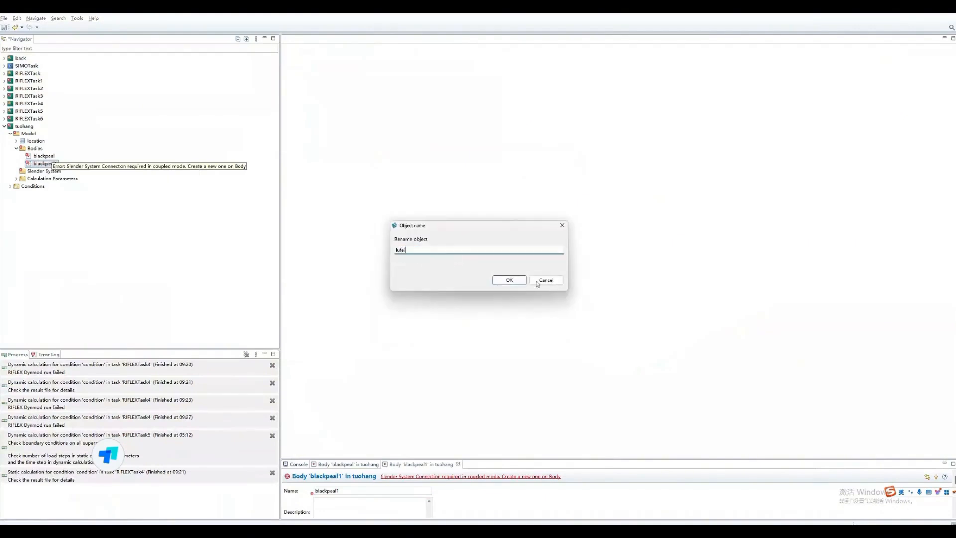
pyautogui.click(509, 280)
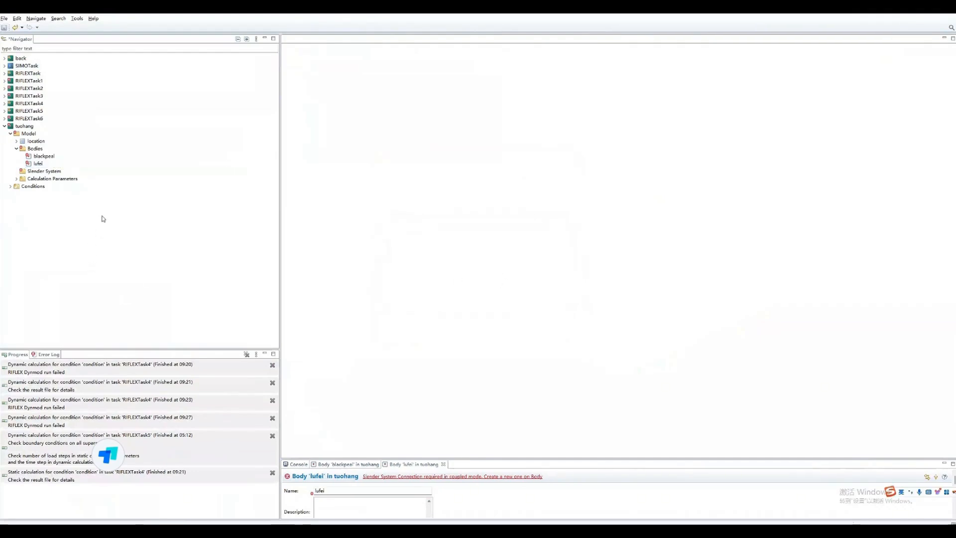
# - Open the 3D view of the tuohang task
pyautogui.rightClick(28, 127)
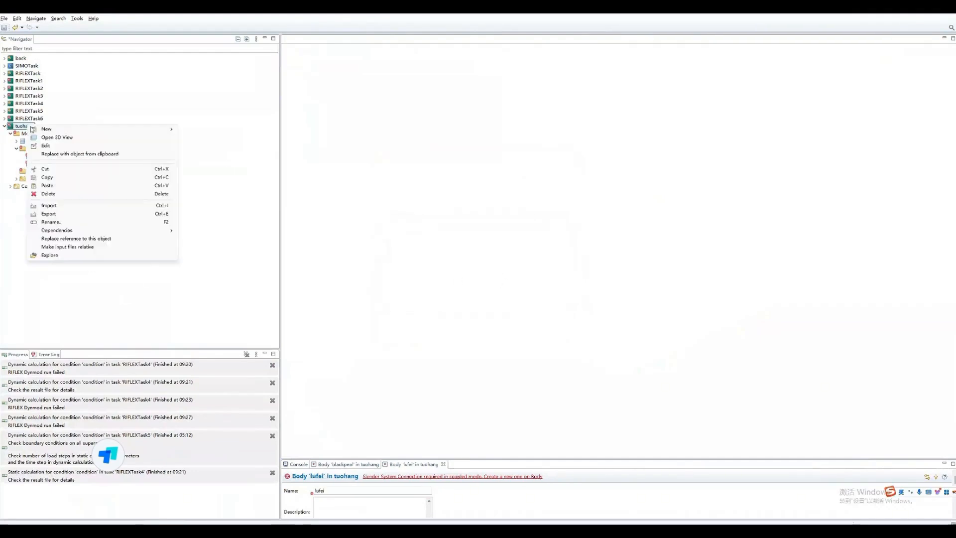
pyautogui.click(60, 137)
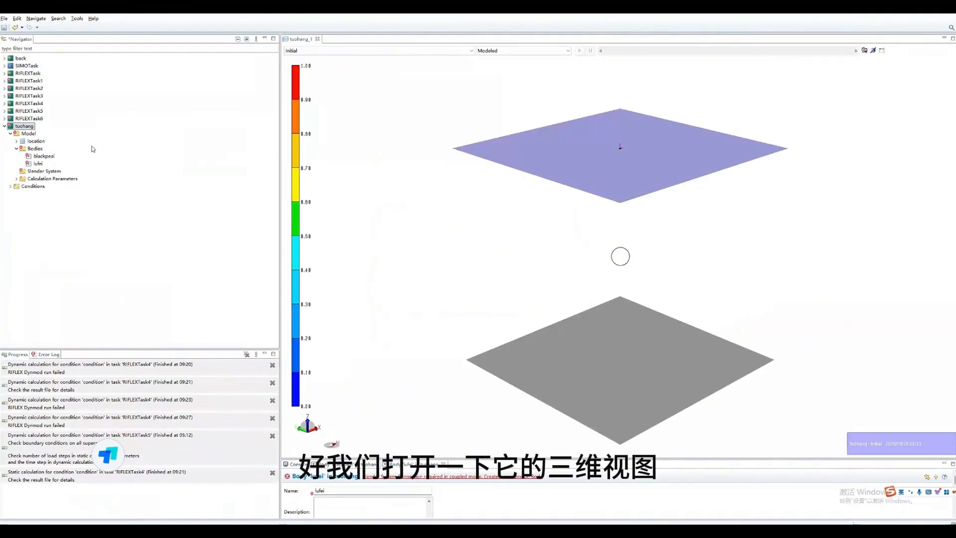
pyautogui.moveTo(560, 200); pyautogui.dragTo(547, 224)
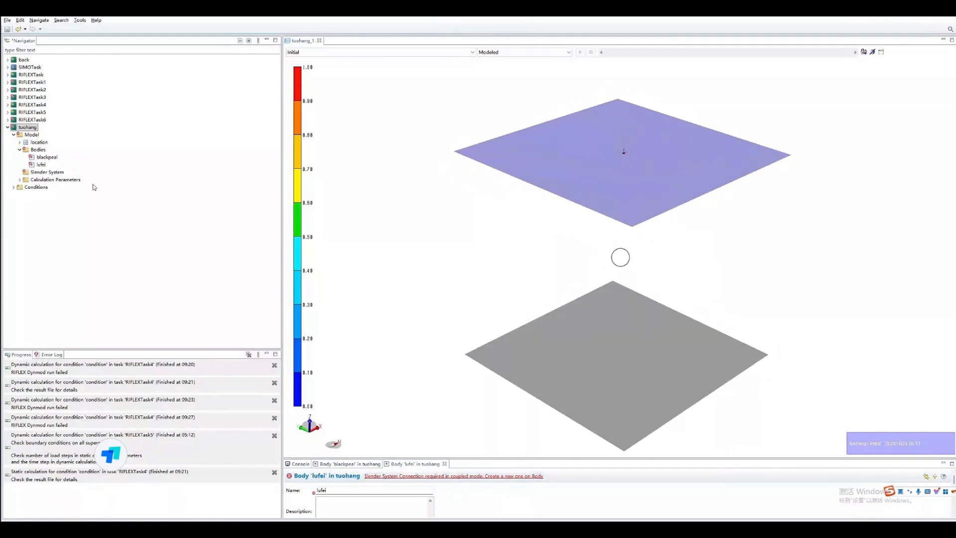
# - Set the kinematic water depth of the tuohang location to 200
pyautogui.click(20, 142)
pyautogui.click(36, 143)
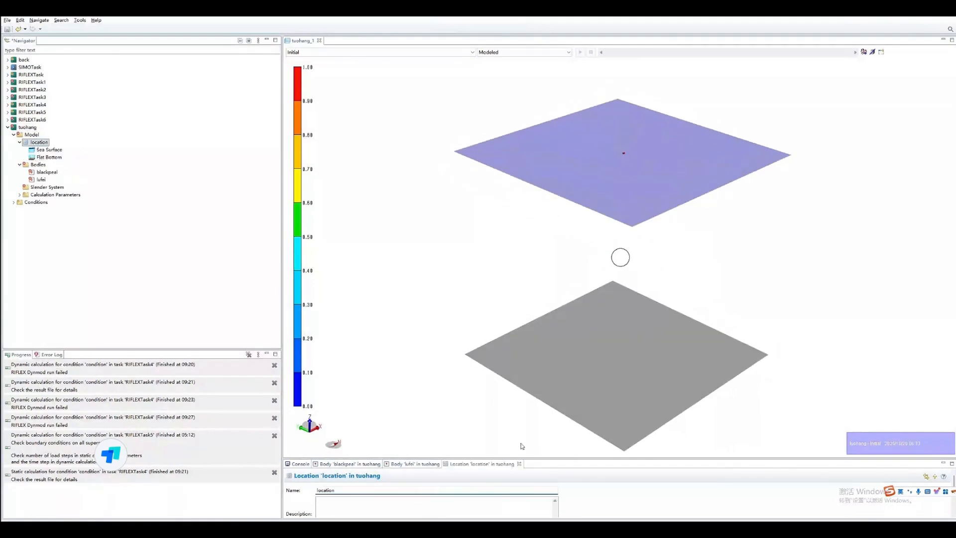
pyautogui.moveTo(567, 457); pyautogui.dragTo(598, 286)
pyautogui.click(440, 387)
pyautogui.write('200')
pyautogui.press('Return')
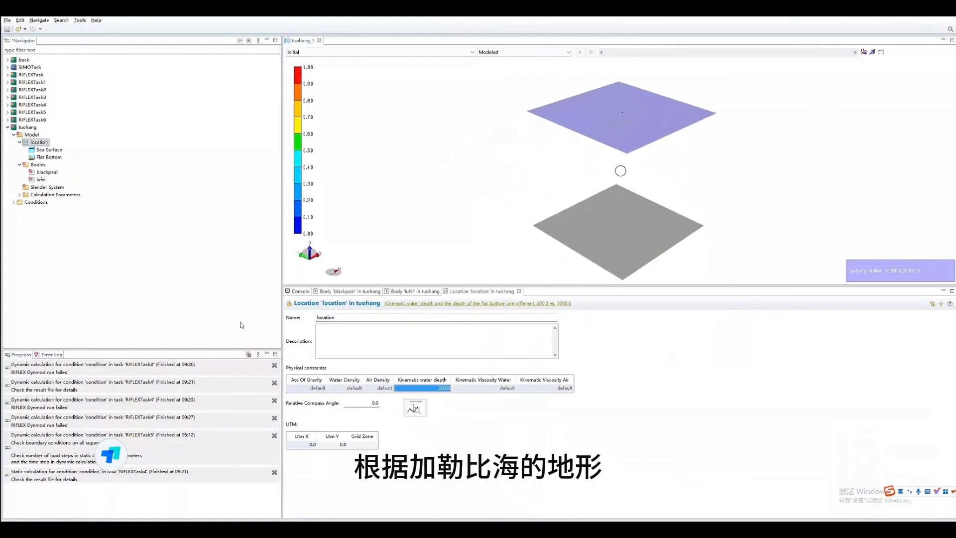
# - Set the Z level of the location's flat bottom to -200
pyautogui.click(49, 158)
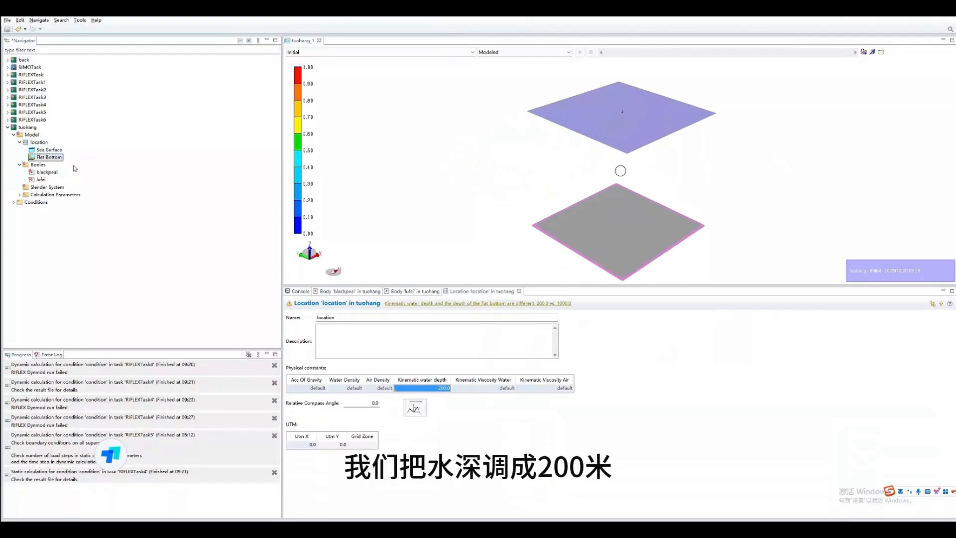
pyautogui.moveTo(334, 348); pyautogui.dragTo(390, 349)
pyautogui.write('-2')
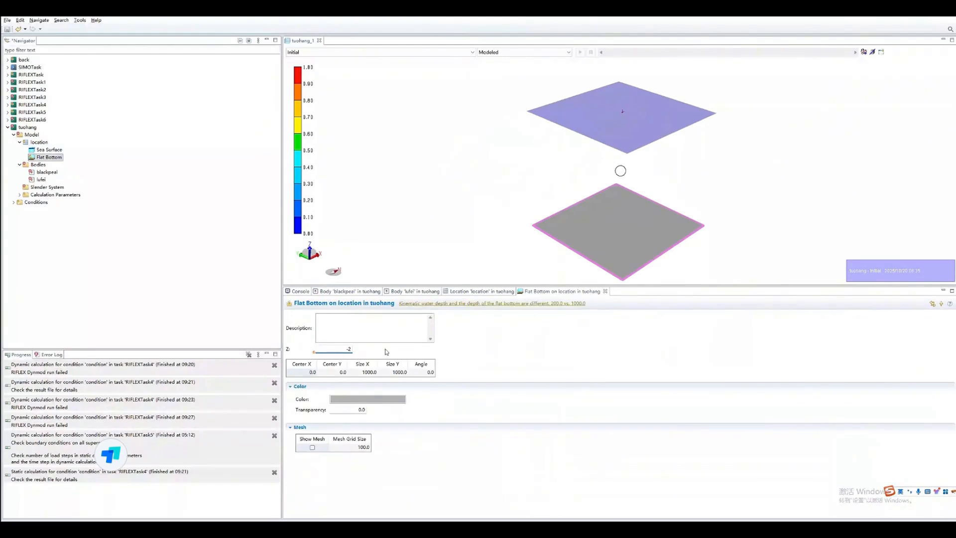
pyautogui.write('00')
pyautogui.press('Return')
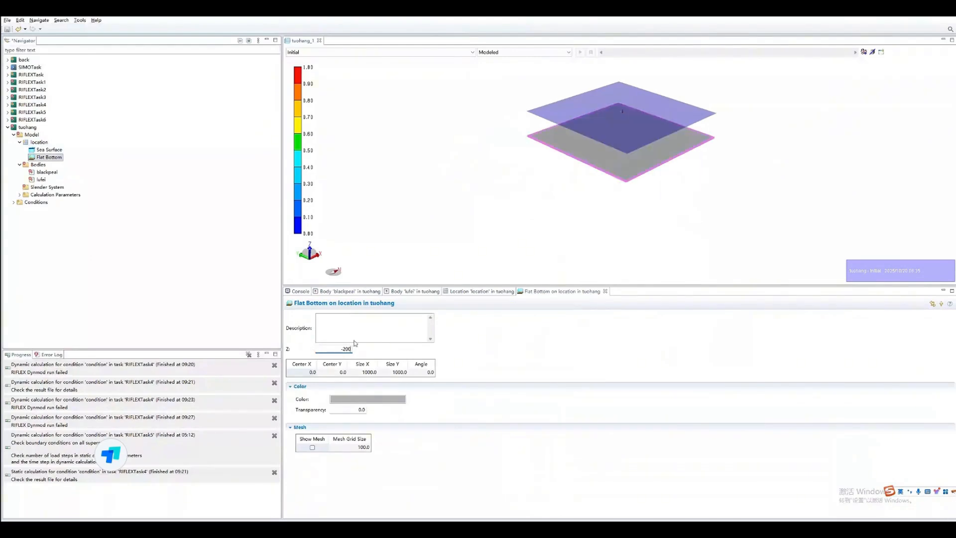
pyautogui.click(142, 252)
# - Set the sea surface's long-crested wave mesh to a length of 2000 m and a width of 2000 m
pyautogui.click(49, 150)
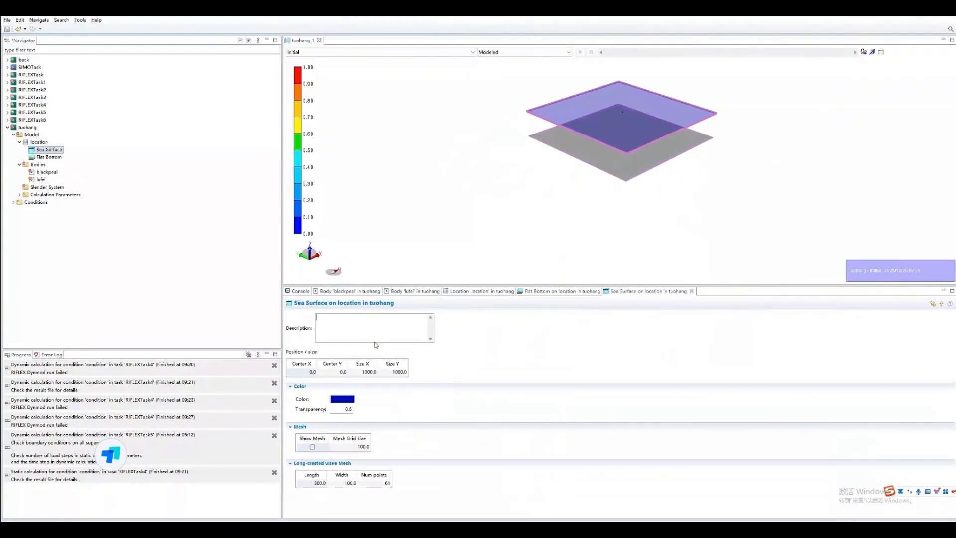
pyautogui.click(303, 482)
pyautogui.write('2000')
pyautogui.click(354, 482)
pyautogui.write('20')
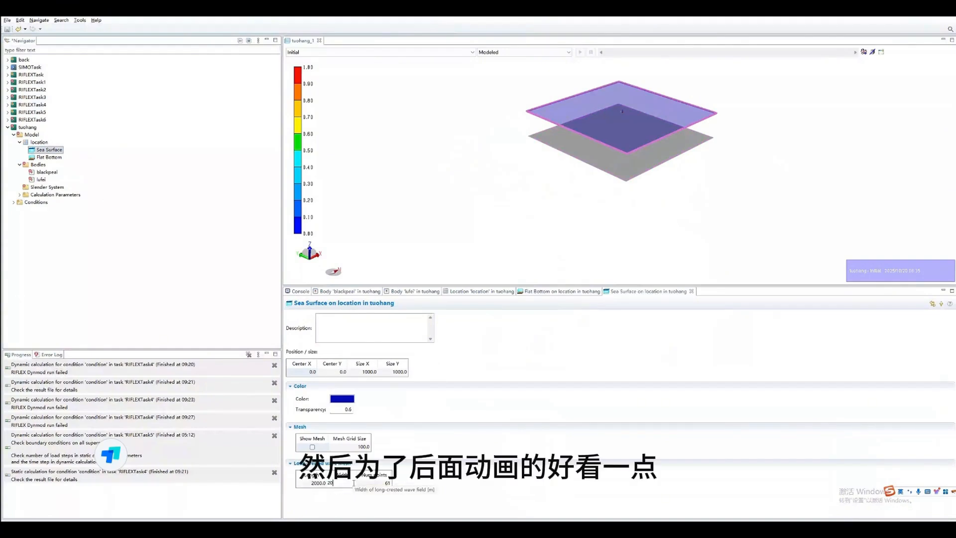
pyautogui.write('200')
pyautogui.press('Return')
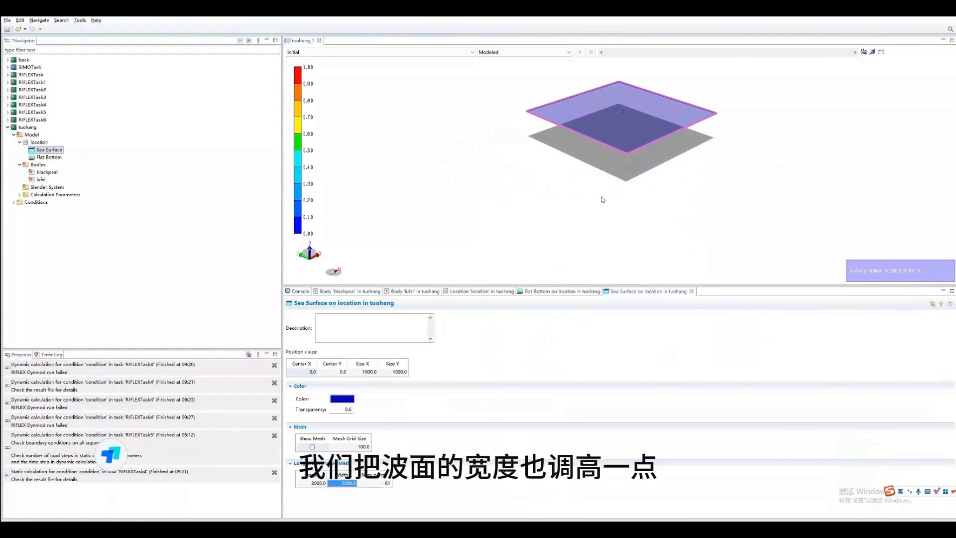
# - Open the blackpeal body for editing and set its geometry type to Geometry file
pyautogui.click(632, 88)
pyautogui.scroll(5, 611, 148)
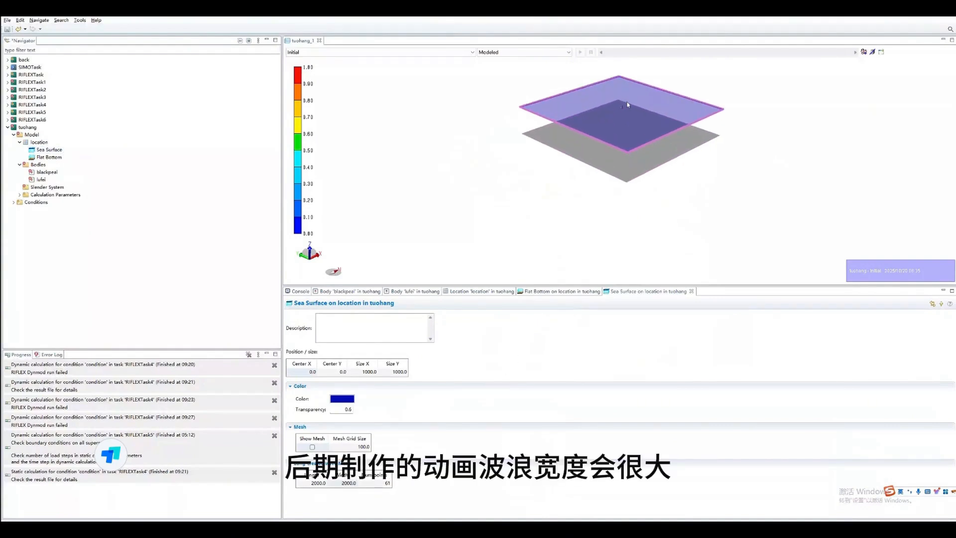
pyautogui.scroll(5, 611, 147)
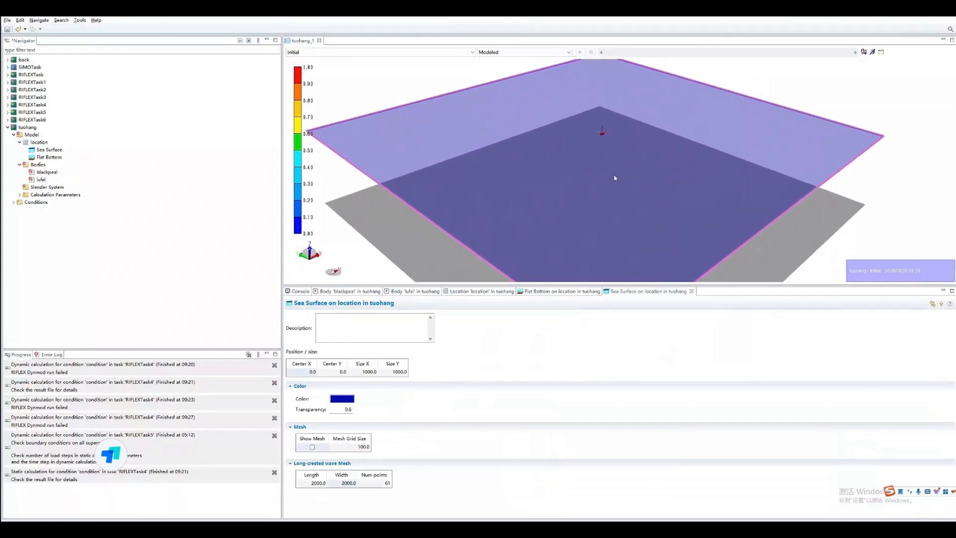
pyautogui.scroll(1, 615, 219)
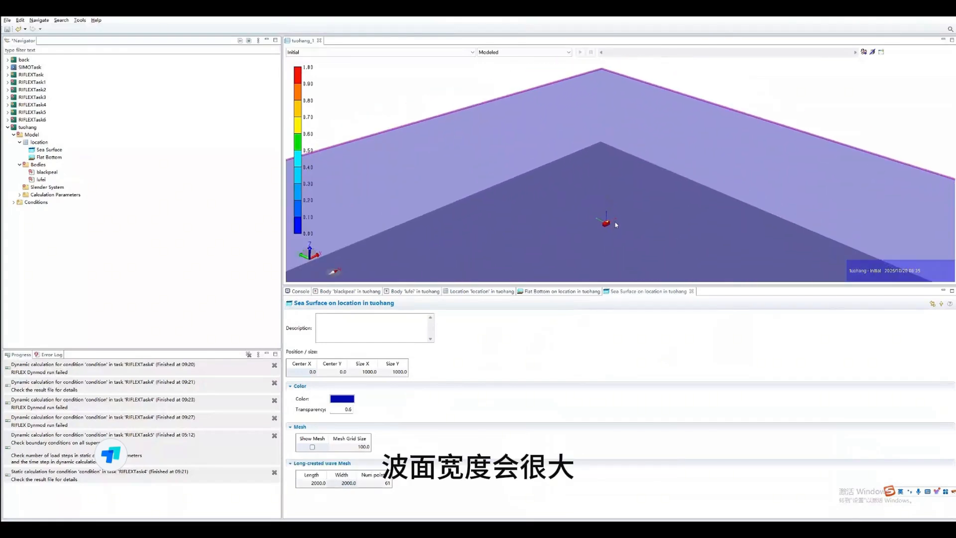
pyautogui.moveTo(615, 224); pyautogui.dragTo(615, 213, button='middle')
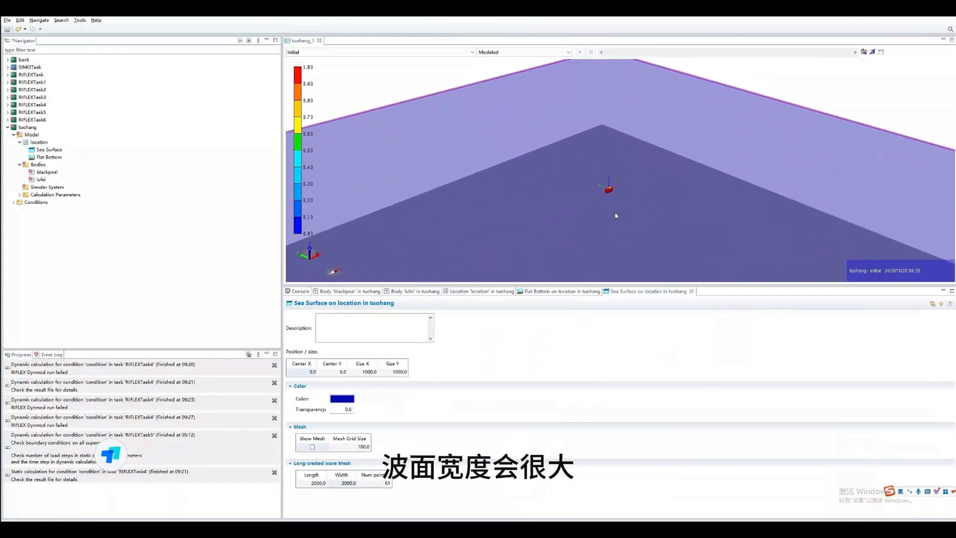
pyautogui.doubleClick(44, 173)
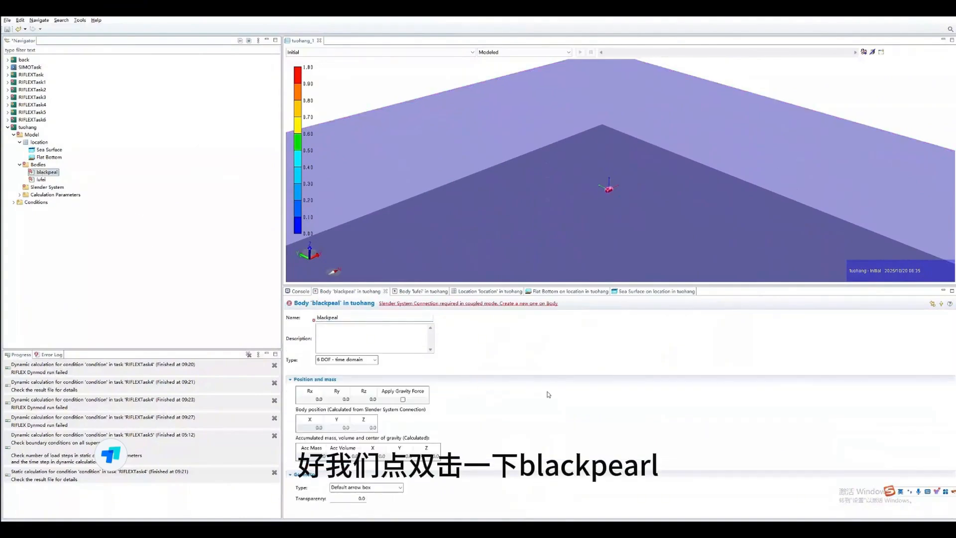
pyautogui.click(400, 487)
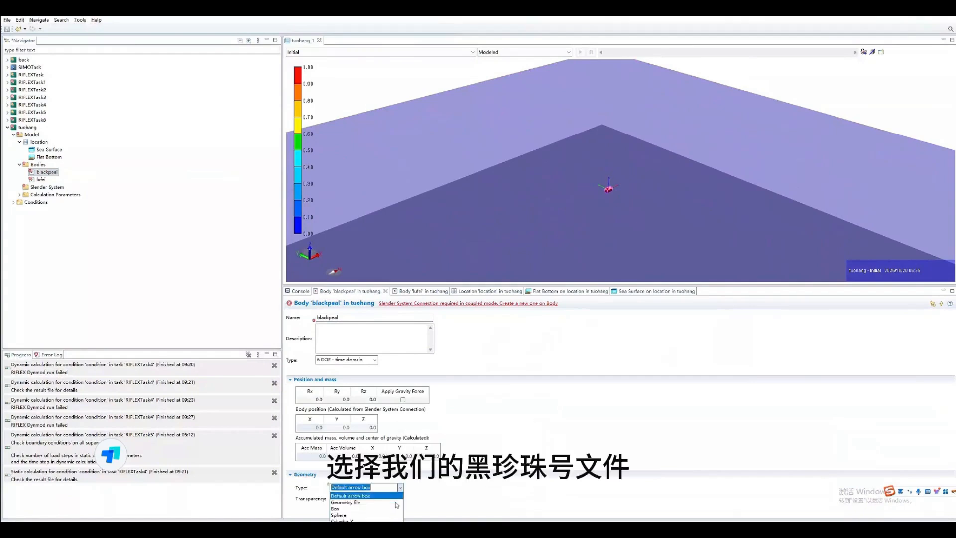
pyautogui.click(359, 502)
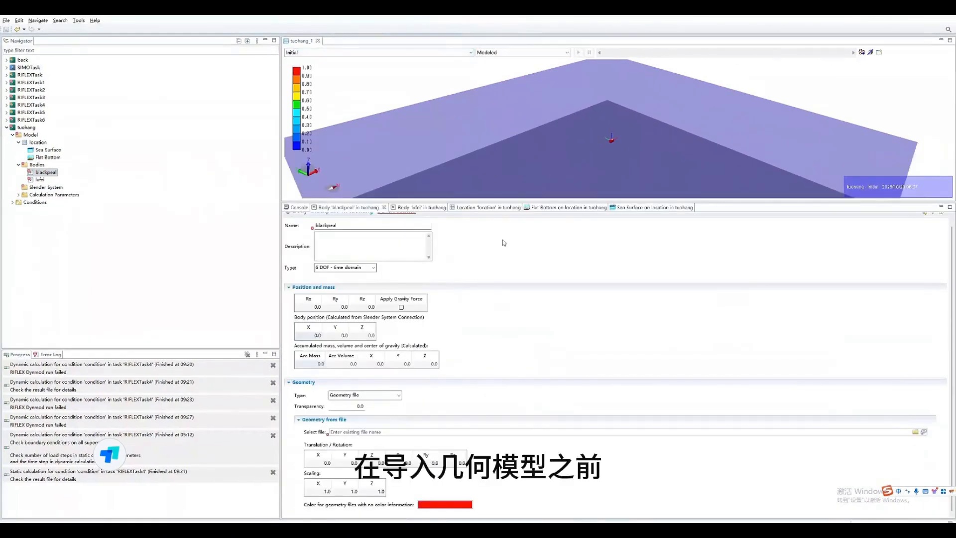
# - Set the translation of blackpeal's geometry file to X -20, Y 65 and Z -30
pyautogui.click(370, 431)
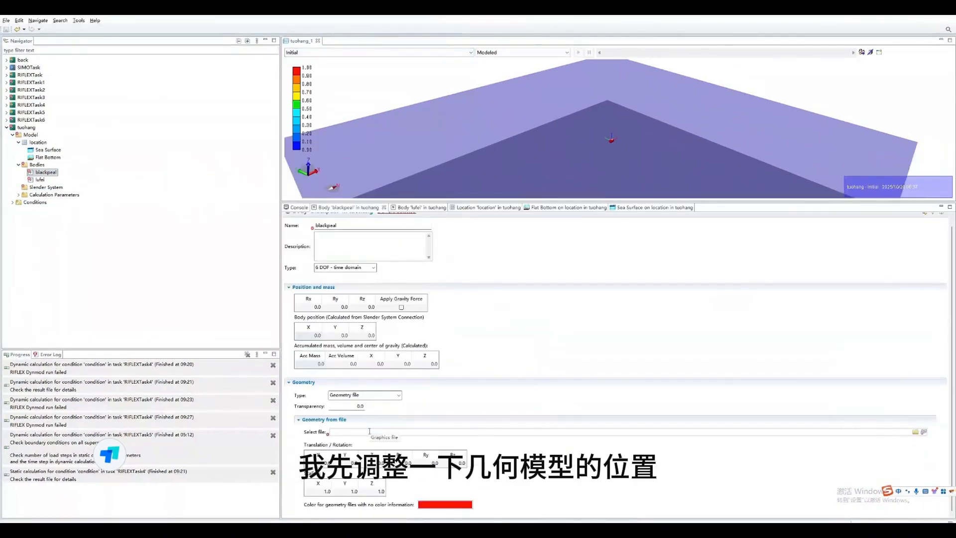
pyautogui.click(325, 461)
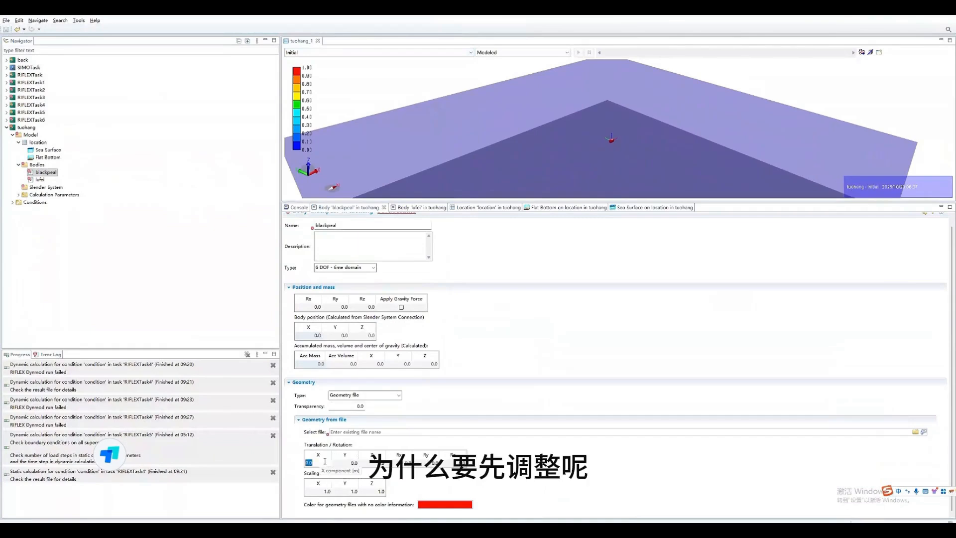
pyautogui.write('-52')
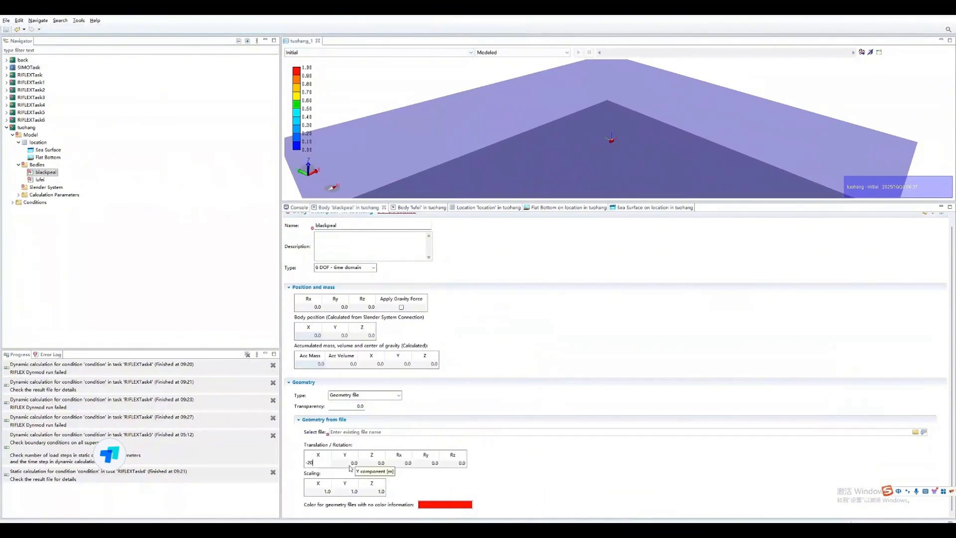
pyautogui.click(347, 463)
pyautogui.write('65')
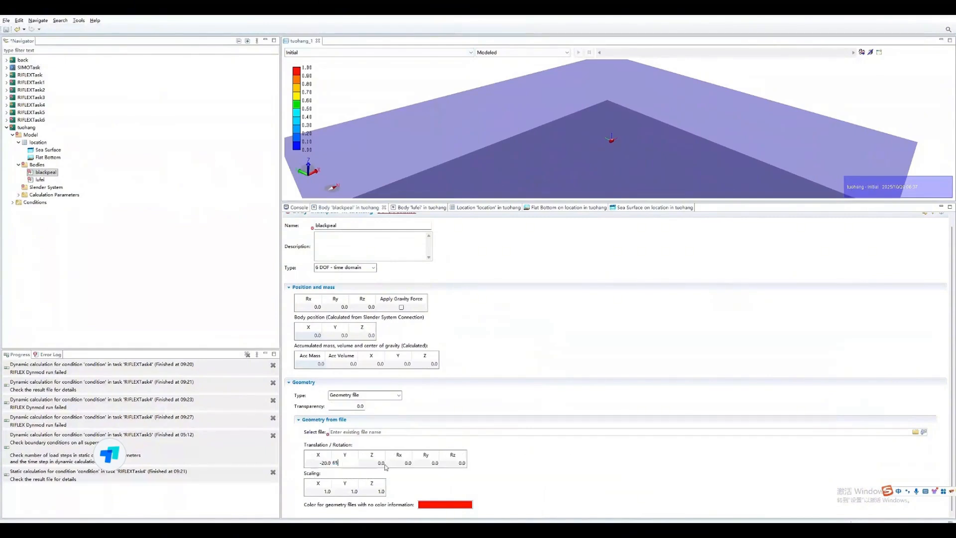
pyautogui.click(380, 464)
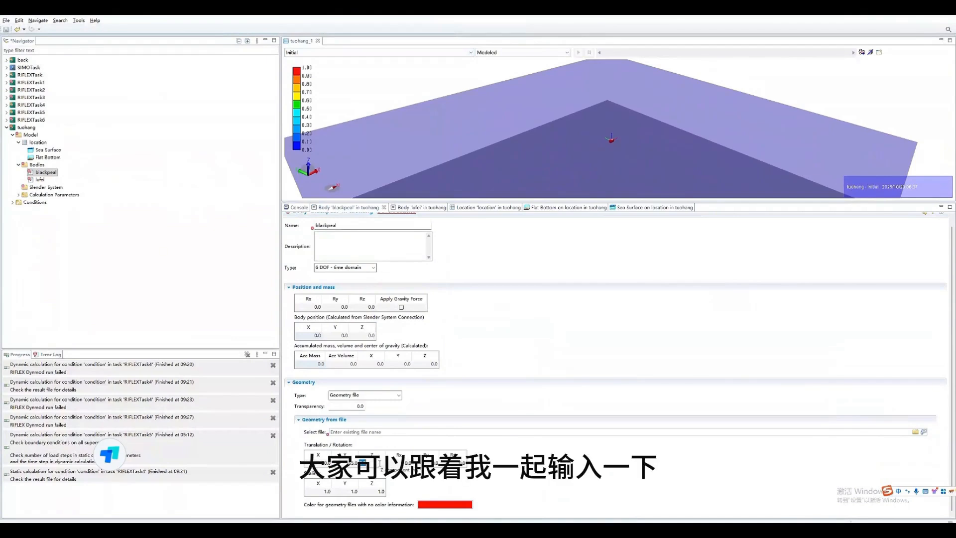
pyautogui.write('-30')
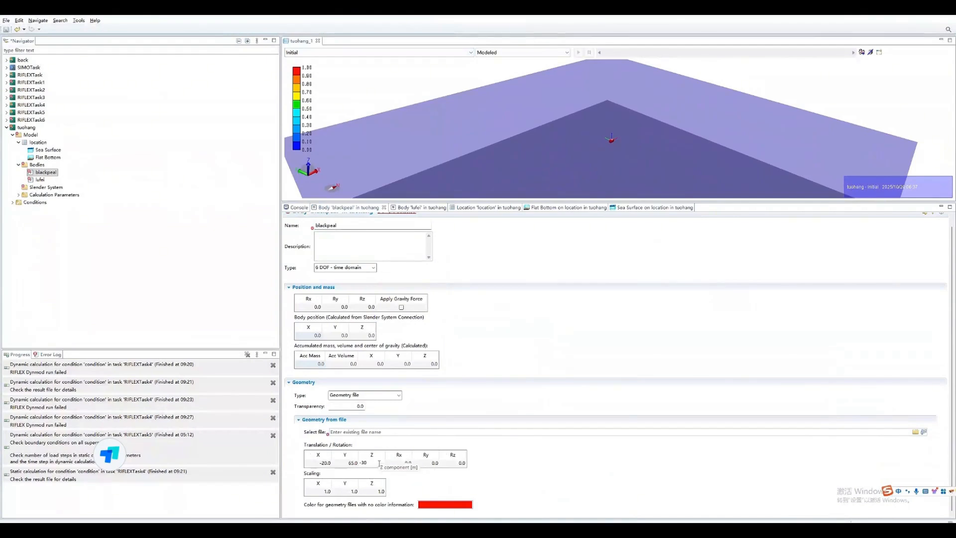
# - Set the scaling of blackpeal's geometry to 200 in X, Y and Z
pyautogui.click(327, 490)
pyautogui.write('200')
pyautogui.click(355, 491)
pyautogui.write('200')
pyautogui.click(378, 492)
pyautogui.write('200')
pyautogui.press('Return')
pyautogui.click(525, 393)
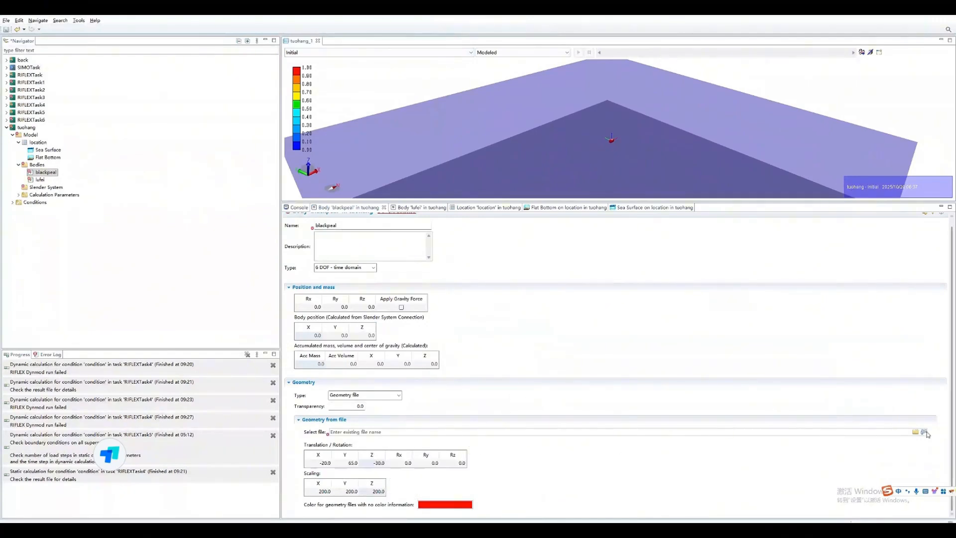
# - Load F.obj from the Q folder on drive G as the geometry file of the blackpeal body
pyautogui.click(924, 432)
pyautogui.click(82, 196)
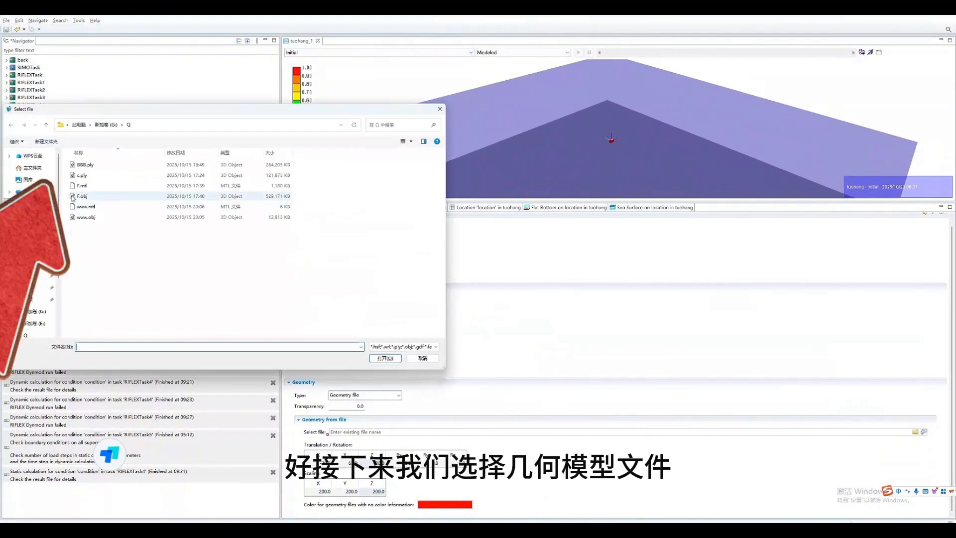
pyautogui.click(385, 358)
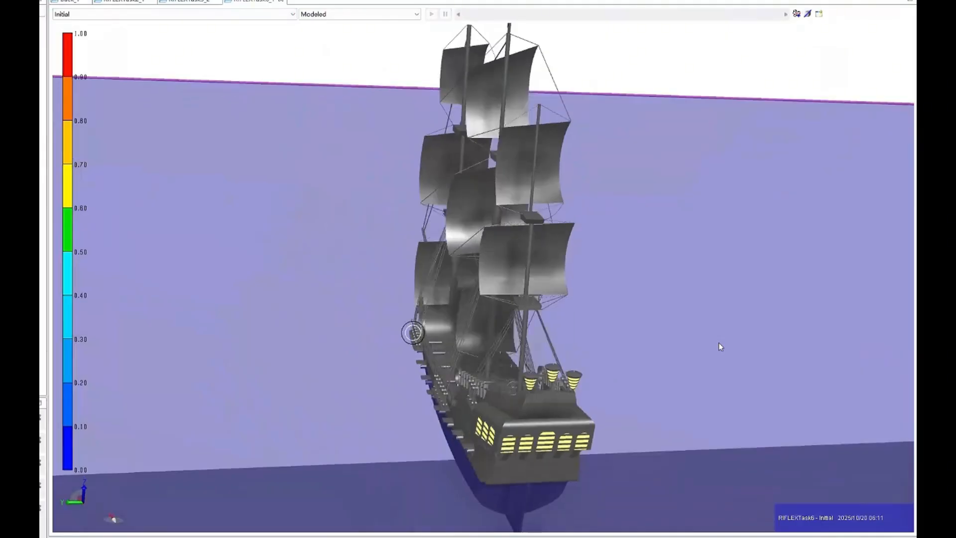
# - Examine the black sailing ship model closely from several angles, including its sails, rigging, hull and checkered flag
pyautogui.moveTo(718, 343); pyautogui.dragTo(319, 360)
pyautogui.scroll(-5, 322, 375)
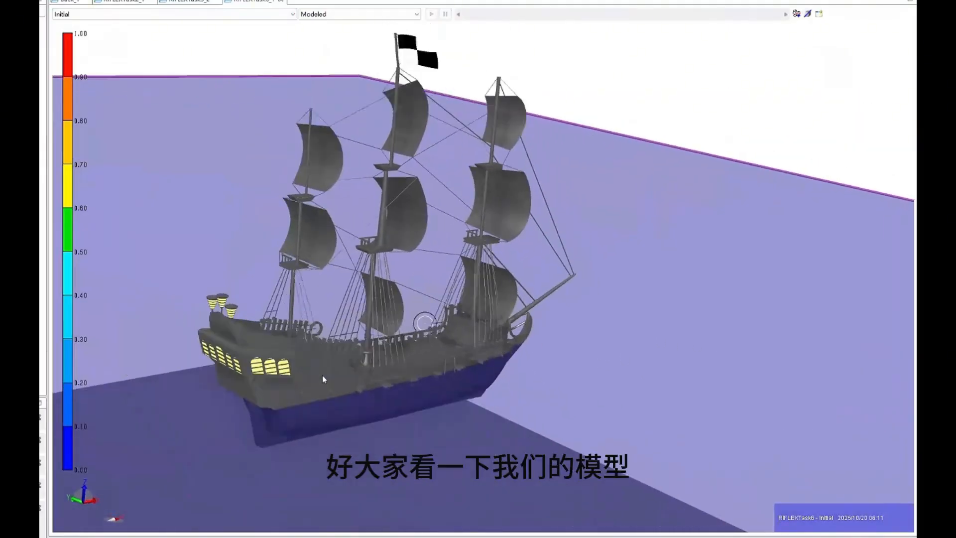
pyautogui.scroll(3, 349, 364)
pyautogui.scroll(4, 358, 364)
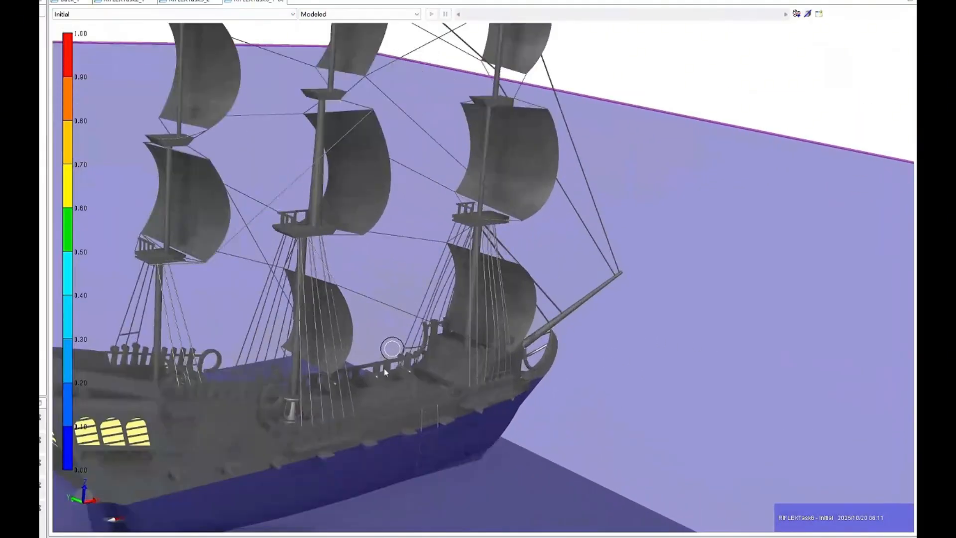
pyautogui.scroll(-2, 432, 372)
pyautogui.scroll(3, 438, 376)
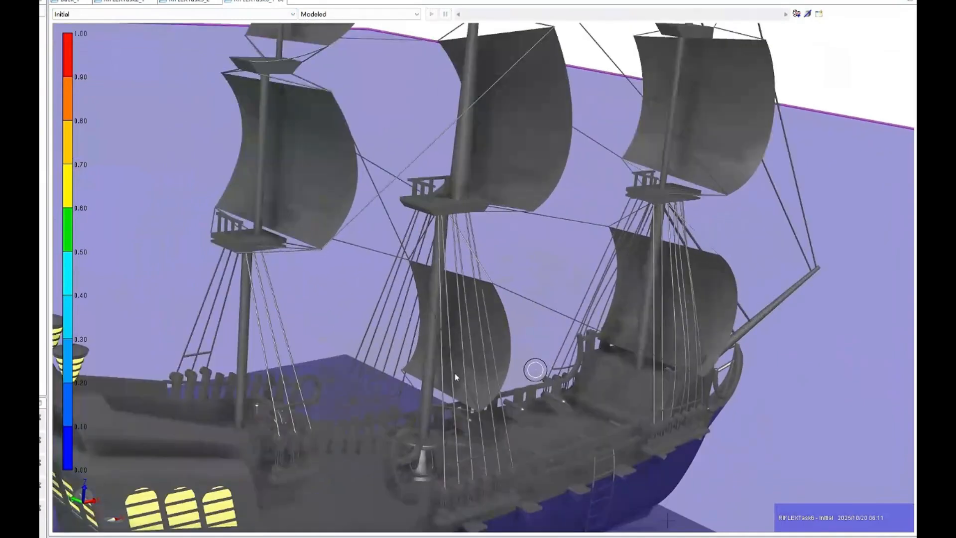
pyautogui.scroll(3, 455, 372)
pyautogui.moveTo(455, 344); pyautogui.dragTo(435, 414, button='middle')
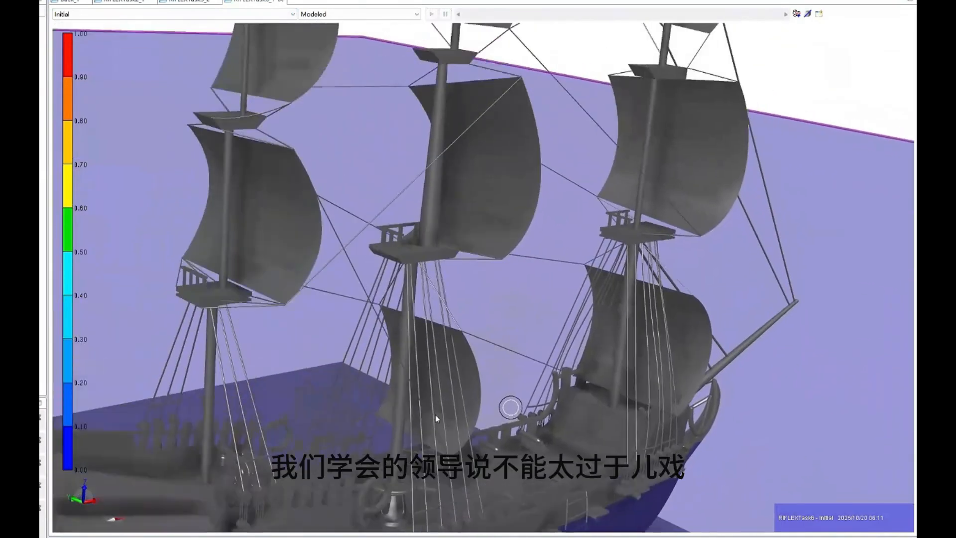
pyautogui.scroll(3, 433, 407)
pyautogui.scroll(-6, 430, 401)
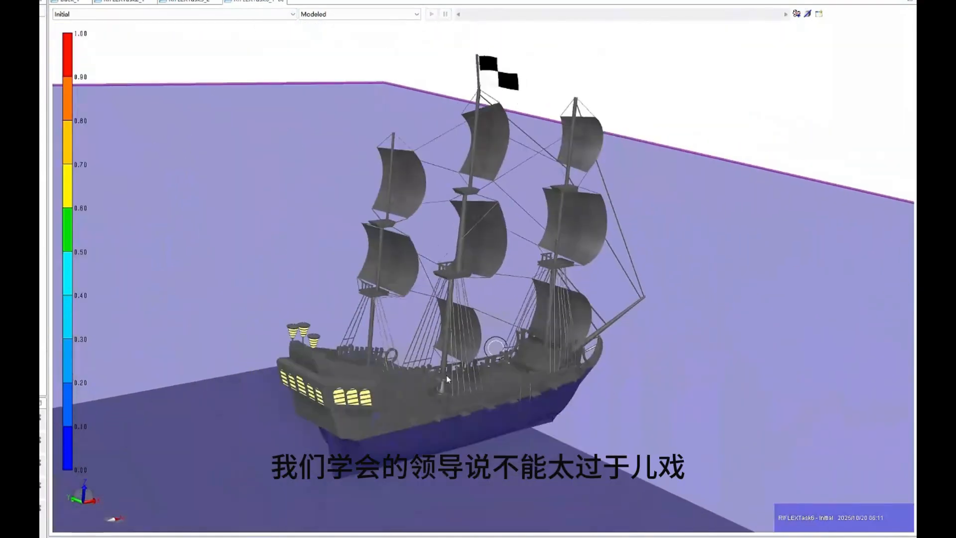
pyautogui.moveTo(452, 317); pyautogui.dragTo(435, 332)
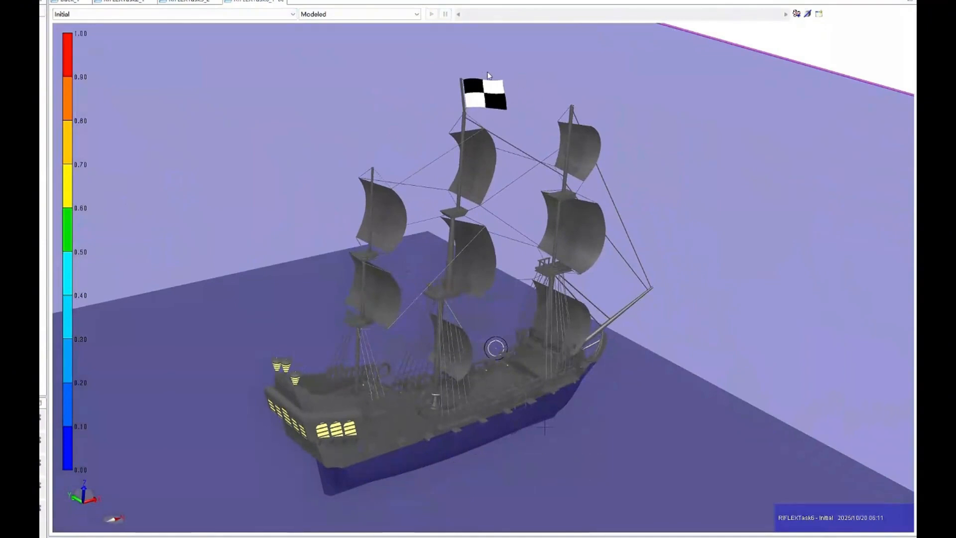
pyautogui.moveTo(512, 106)
pyautogui.mouseDown()
pyautogui.moveTo(513, 128)
pyautogui.moveTo(566, 142)
pyautogui.moveTo(516, 136)
pyautogui.moveTo(515, 118)
pyautogui.mouseUp()
pyautogui.scroll(-1, 515, 118)
pyautogui.scroll(1, 515, 118)
pyautogui.scroll(1, 516, 124)
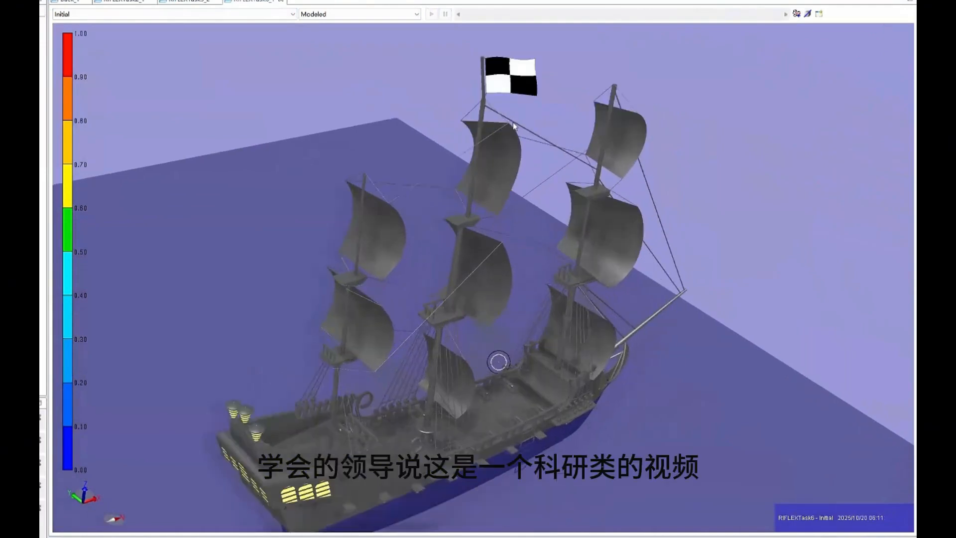
pyautogui.scroll(3, 500, 145)
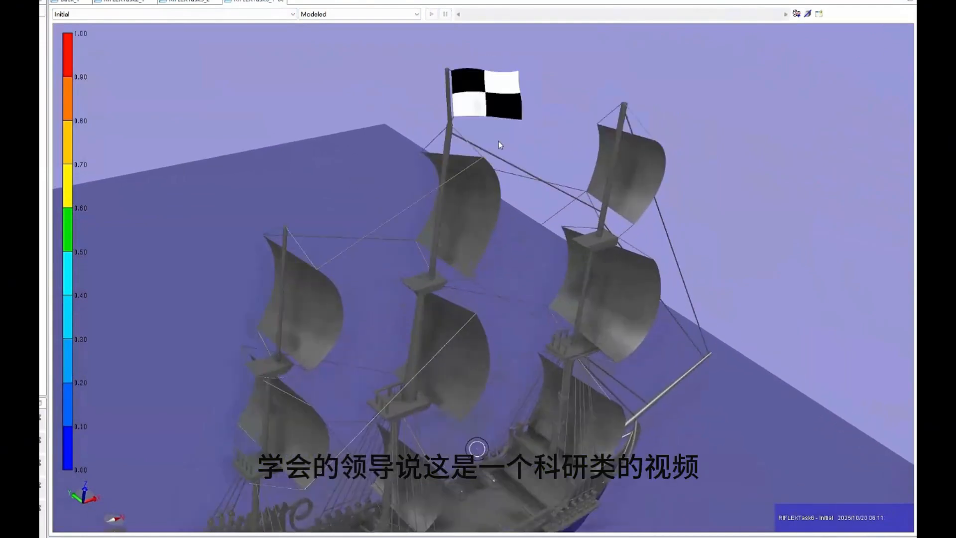
pyautogui.moveTo(494, 146)
pyautogui.mouseDown()
pyautogui.moveTo(486, 172)
pyautogui.moveTo(499, 137)
pyautogui.mouseUp()
pyautogui.scroll(-5, 496, 137)
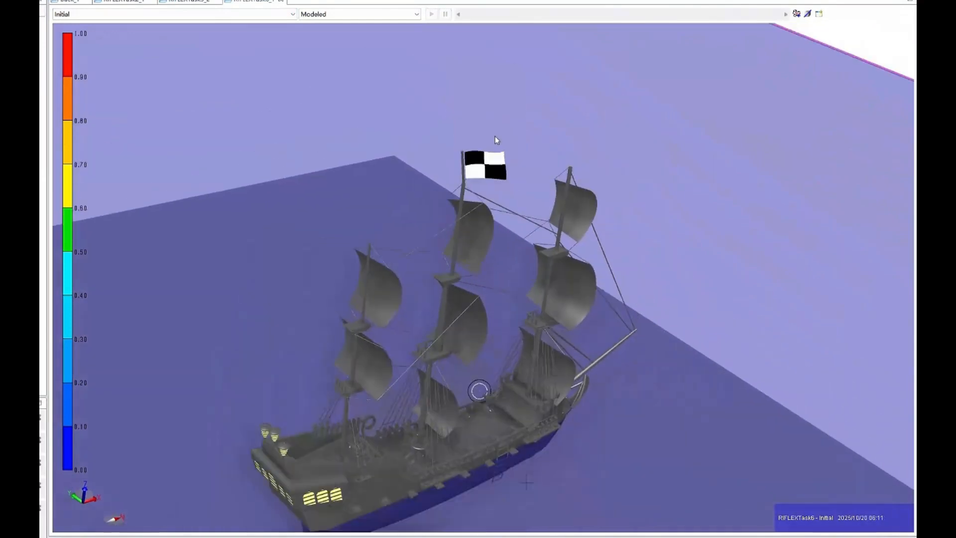
pyautogui.scroll(-3, 467, 232)
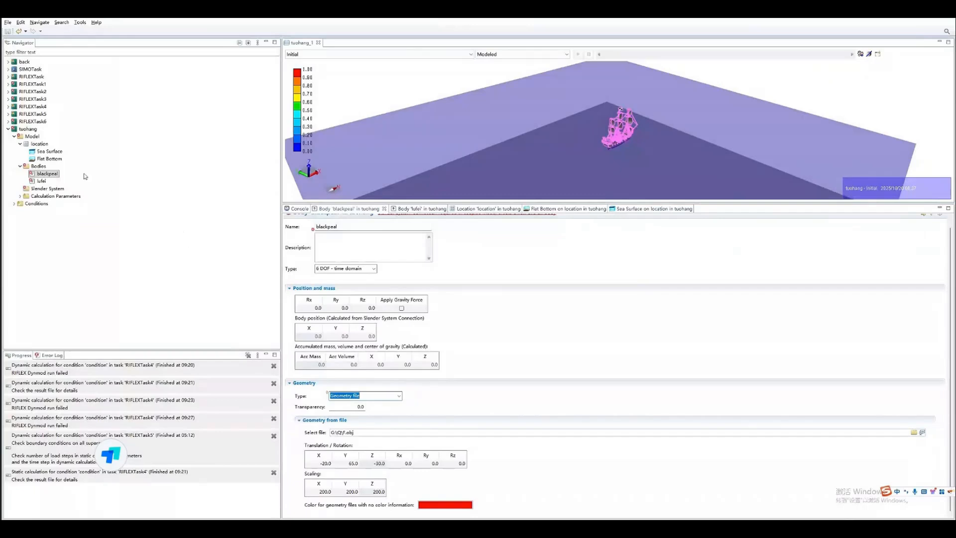
# - Open the lufei body for editing and set its geometry type to Geometry file
pyautogui.doubleClick(39, 182)
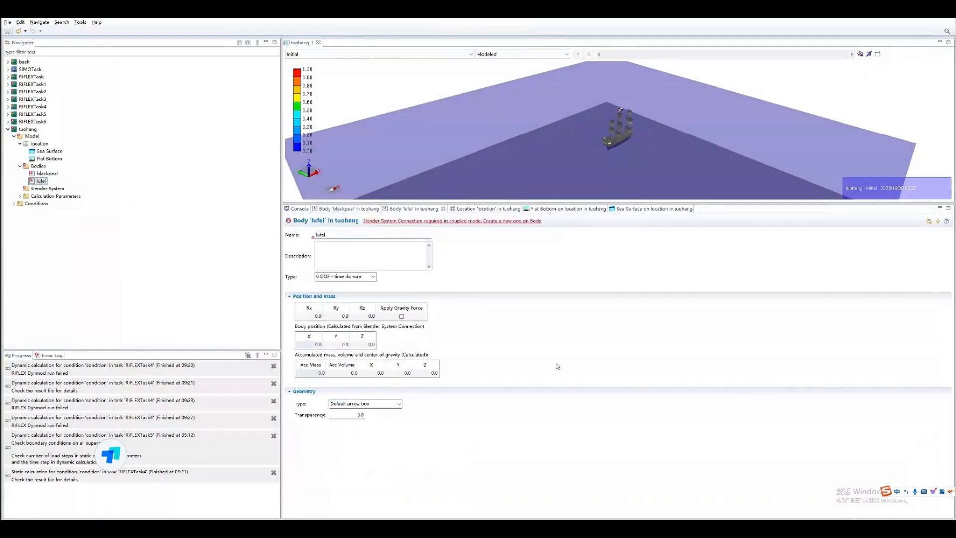
pyautogui.click(391, 404)
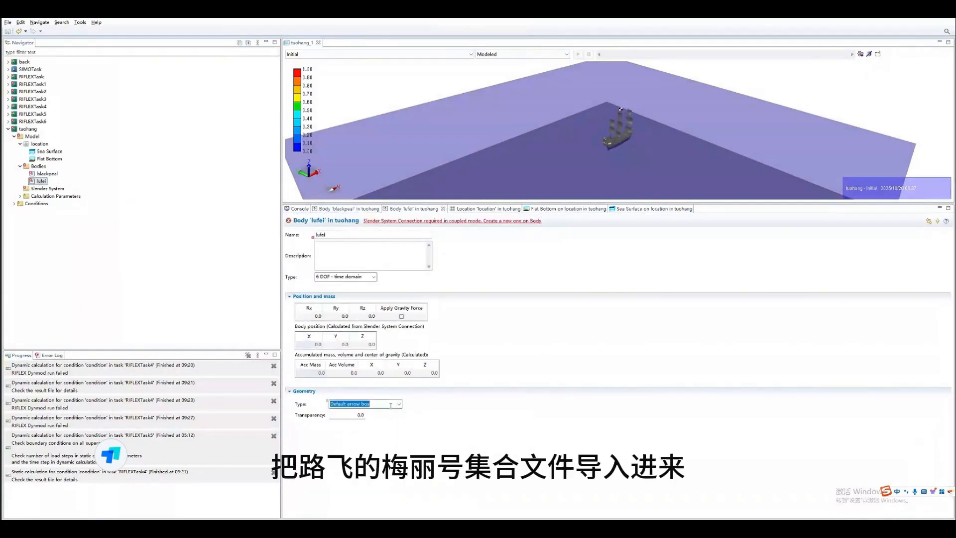
pyautogui.click(399, 404)
pyautogui.click(382, 420)
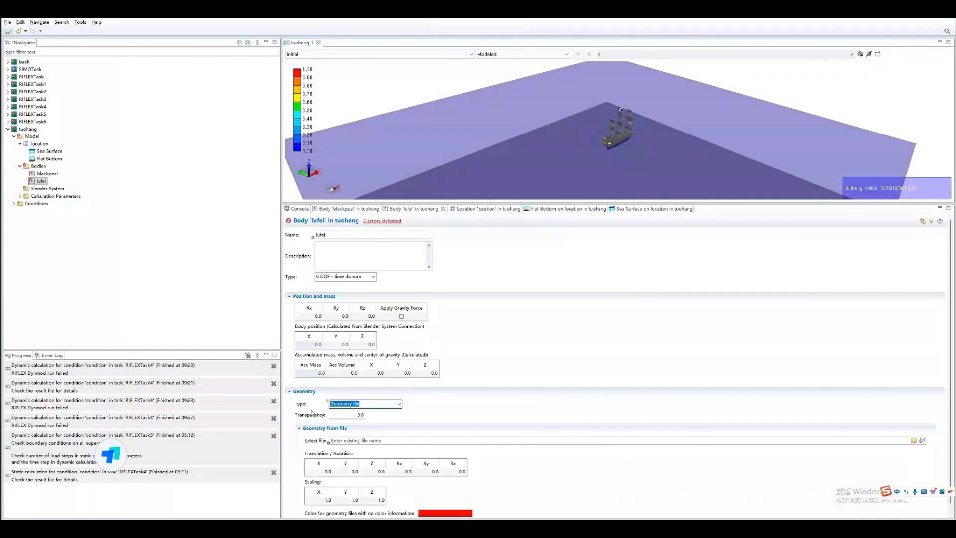
# - Set the Rx rotation of lufei's geometry to 90 and its scaling to 10 in X, Y and Z
pyautogui.click(406, 471)
pyautogui.write('90')
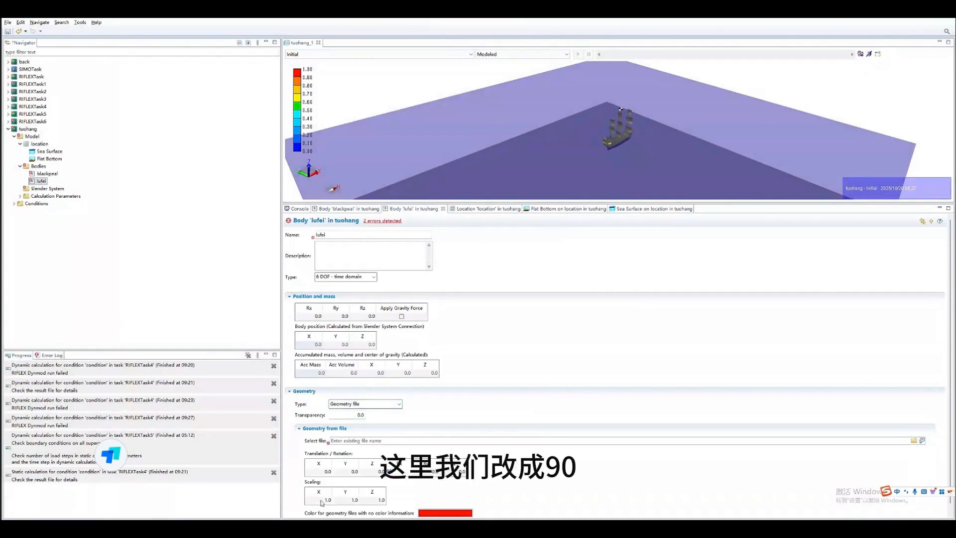
pyautogui.click(322, 500)
pyautogui.write('10')
pyautogui.click(352, 499)
pyautogui.write('10')
pyautogui.click(380, 500)
pyautogui.write('10')
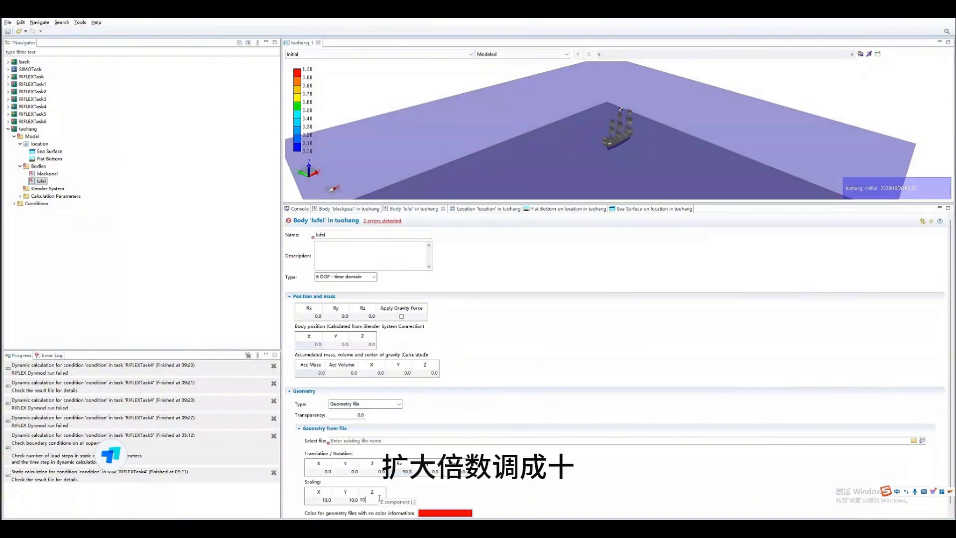
pyautogui.click(535, 487)
pyautogui.click(914, 441)
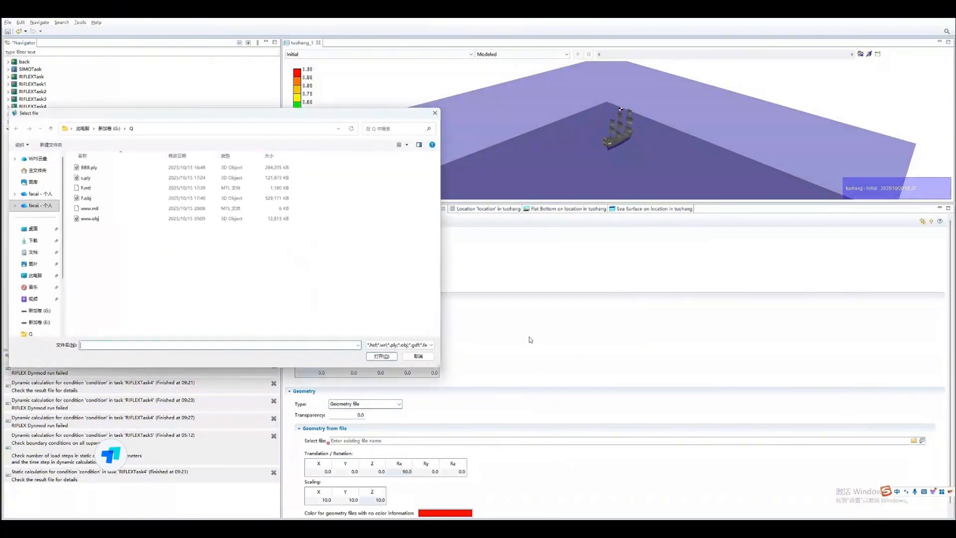
pyautogui.click(90, 218)
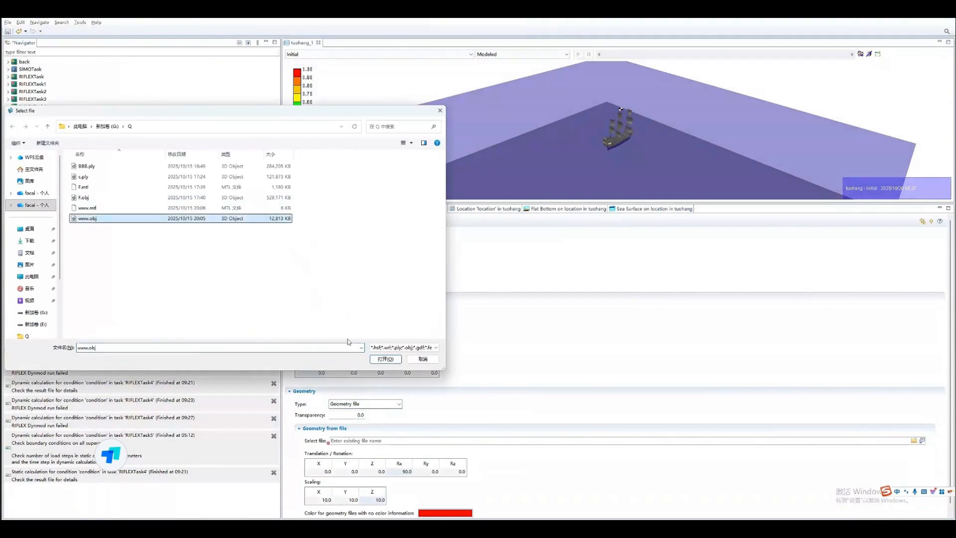
pyautogui.click(391, 362)
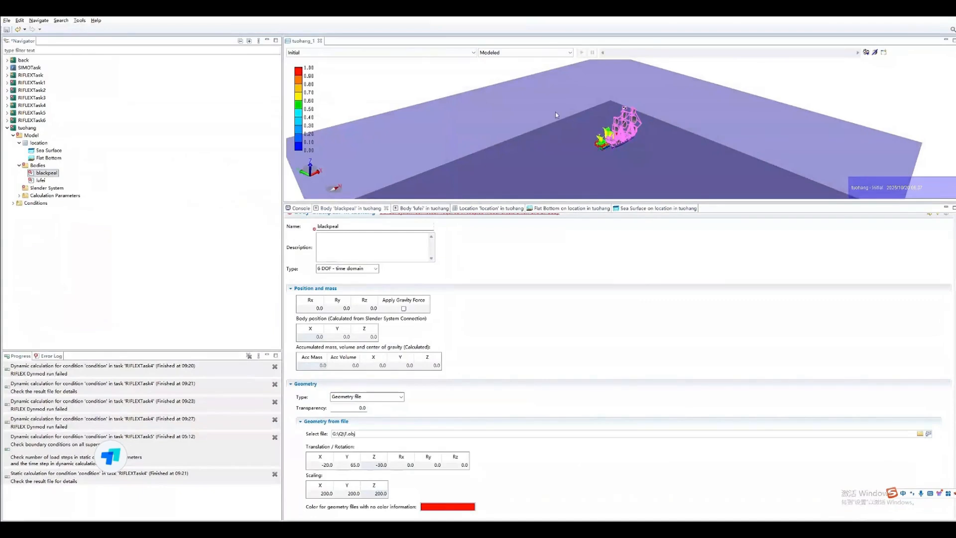
# - Hide the body geometry of the ships in the 3D view
pyautogui.rightClick(443, 87)
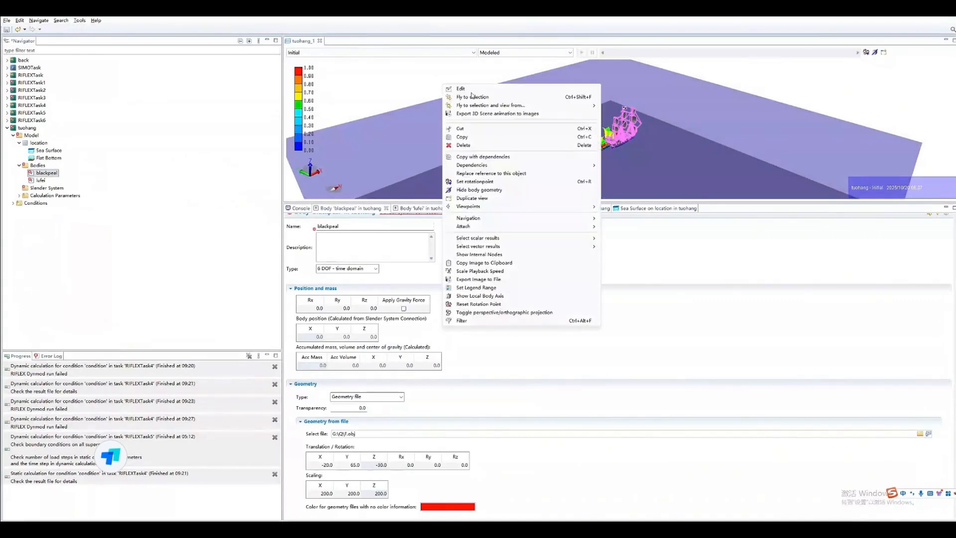
pyautogui.click(493, 190)
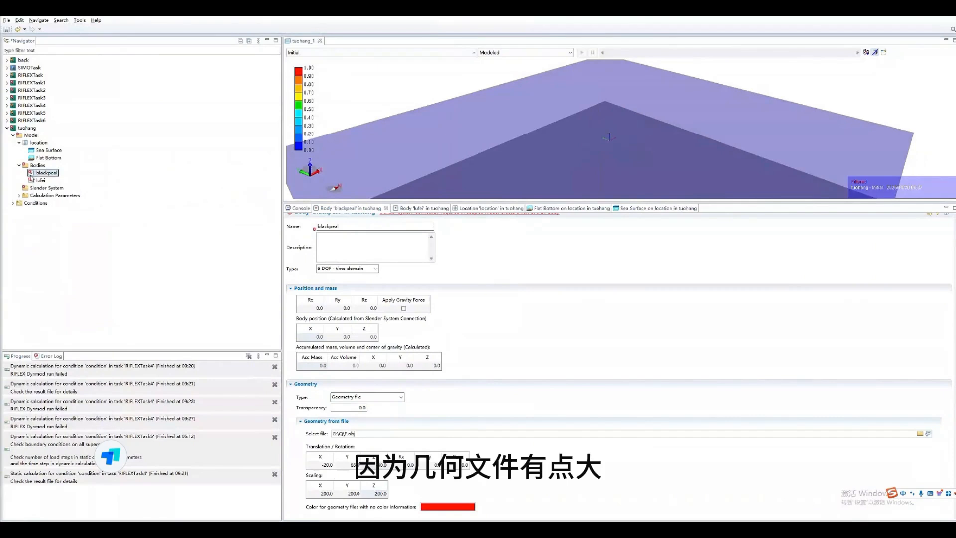
# - Add a Slender System Connection to each of the two bodies, blackpeal and lufei
pyautogui.moveTo(43, 175)
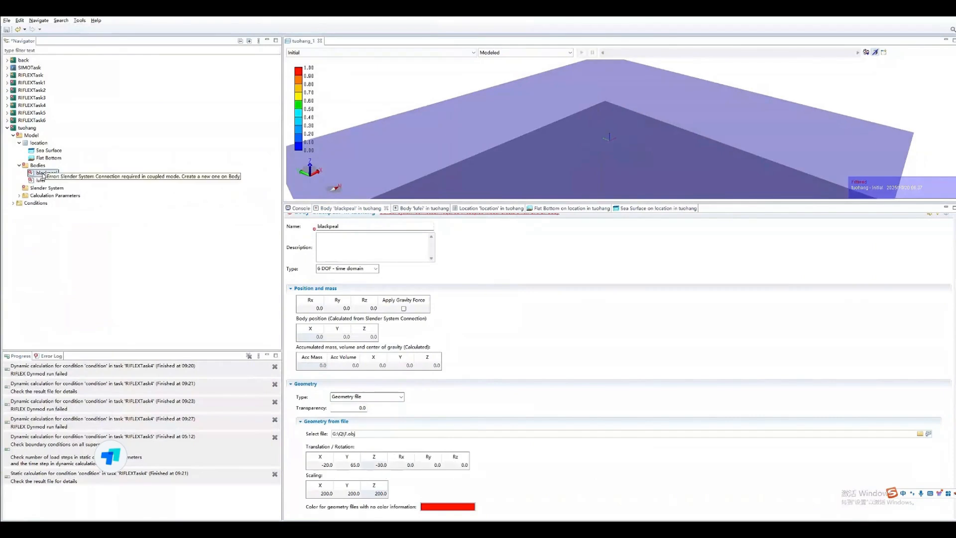
pyautogui.rightClick(44, 176)
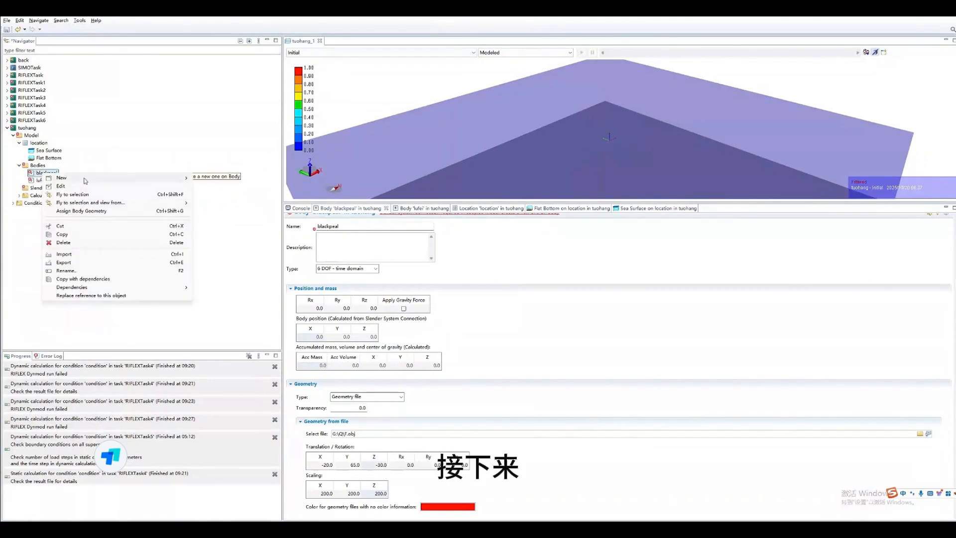
pyautogui.moveTo(170, 180)
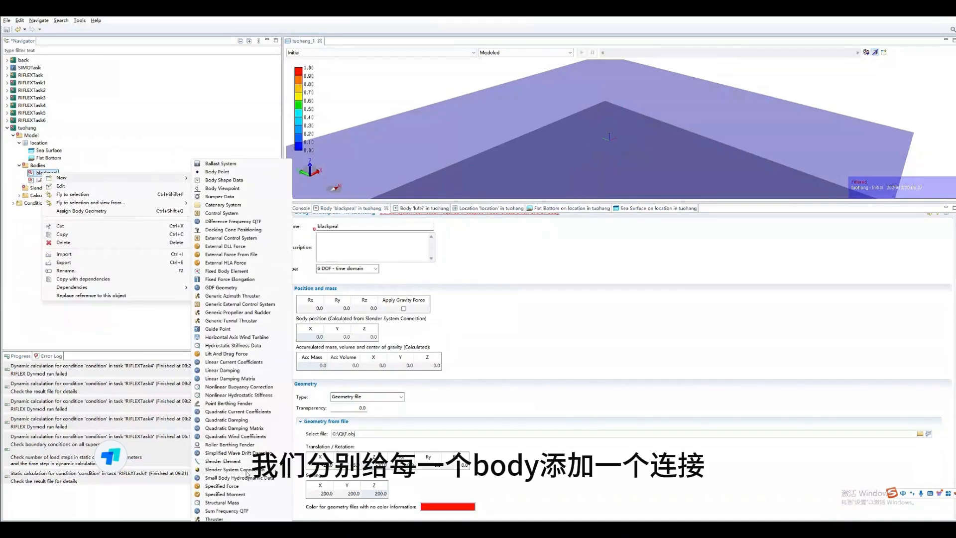
pyautogui.click(246, 471)
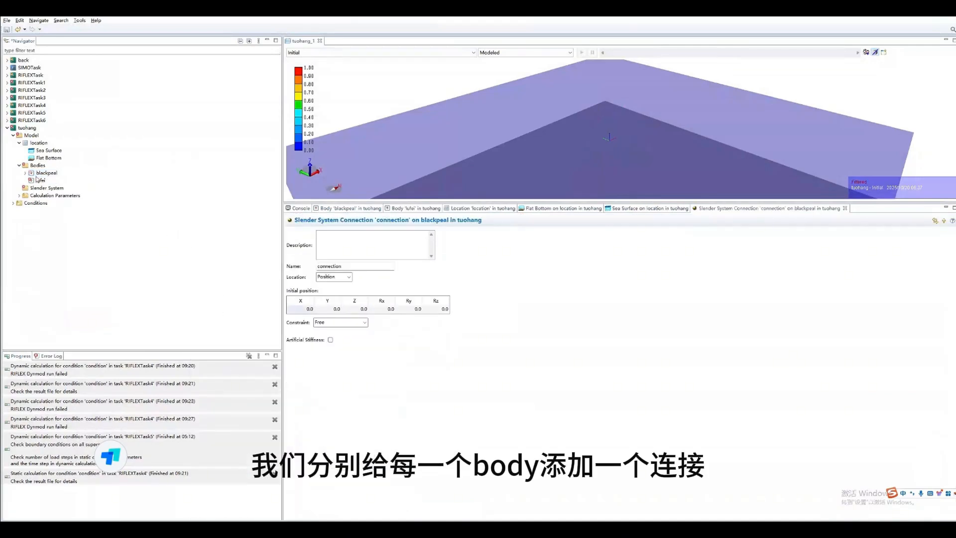
pyautogui.rightClick(38, 181)
pyautogui.moveTo(164, 184)
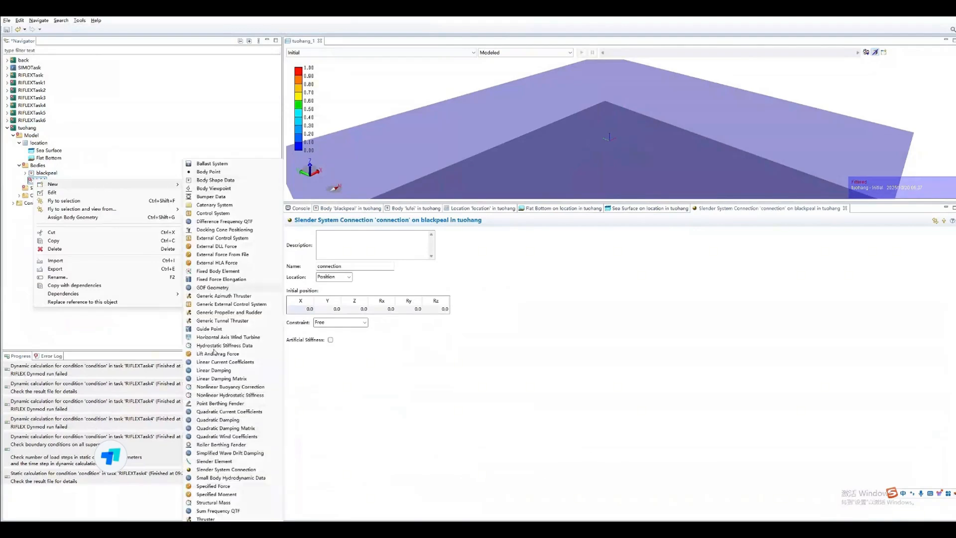
pyautogui.click(216, 471)
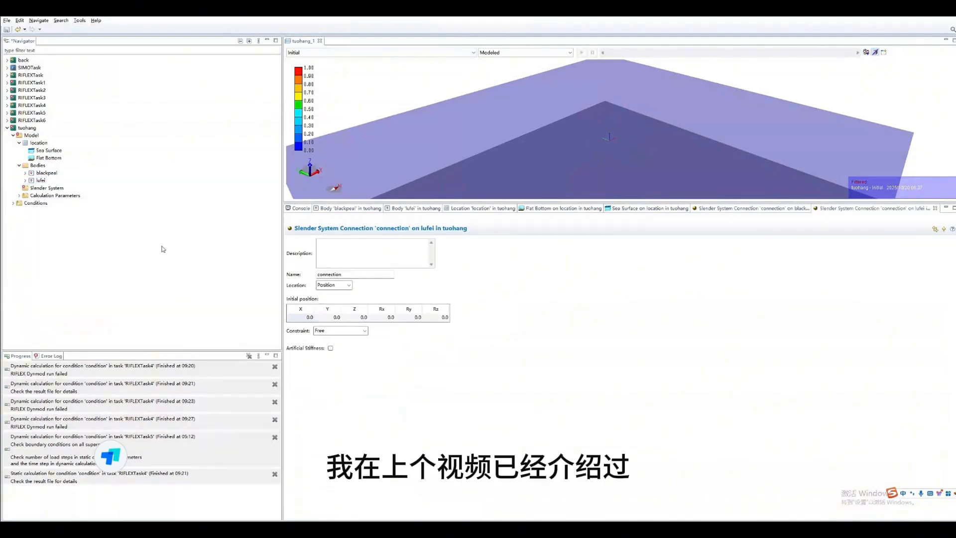
# - Add a supernode to the slender system and name it hs
pyautogui.rightClick(26, 190)
pyautogui.moveTo(127, 197)
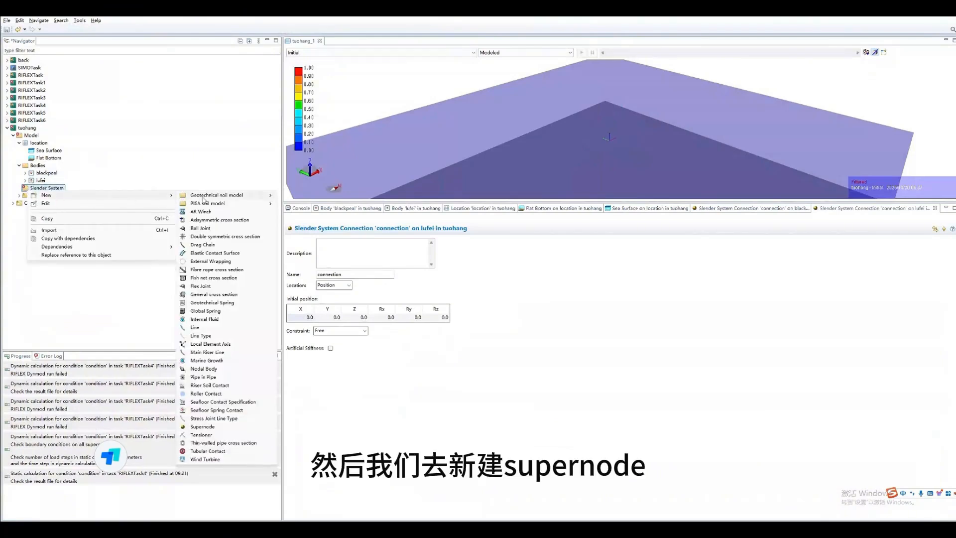
pyautogui.click(204, 426)
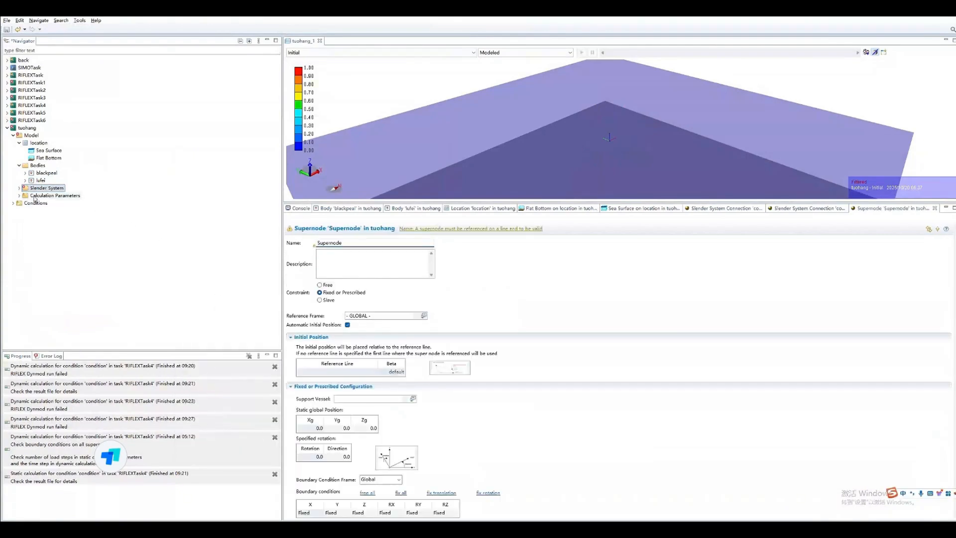
pyautogui.click(19, 188)
pyautogui.click(25, 195)
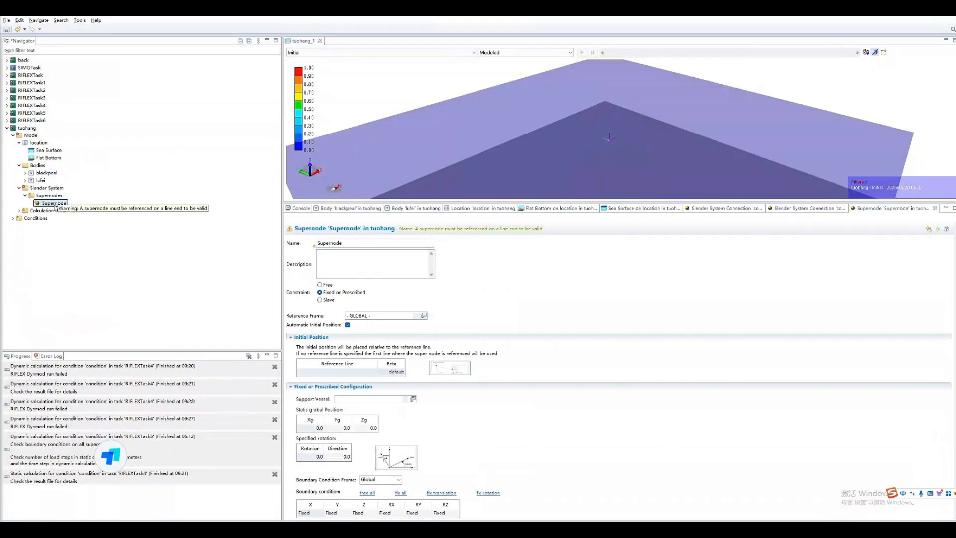
pyautogui.rightClick(55, 205)
pyautogui.click(343, 244)
pyautogui.moveTo(349, 244); pyautogui.dragTo(295, 245)
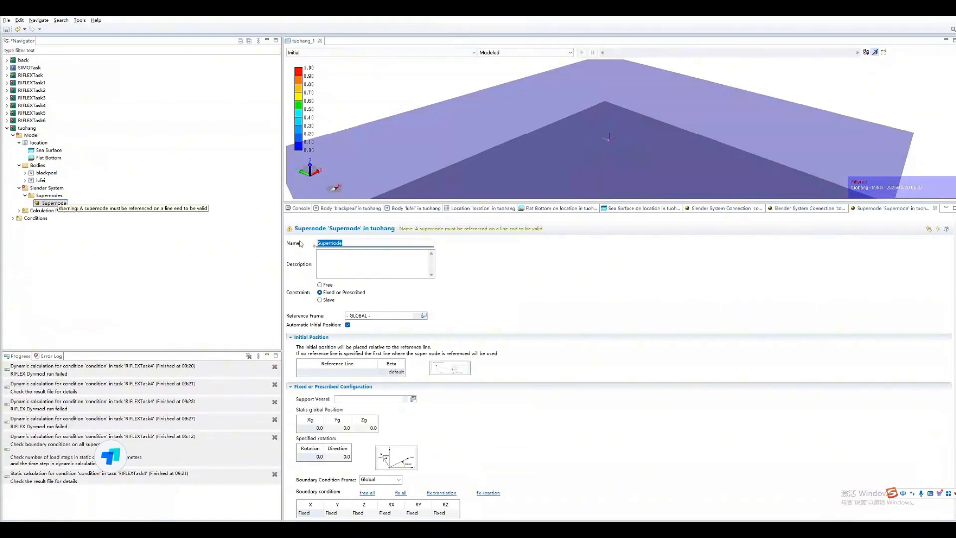
pyautogui.write('hs')
pyautogui.click(492, 295)
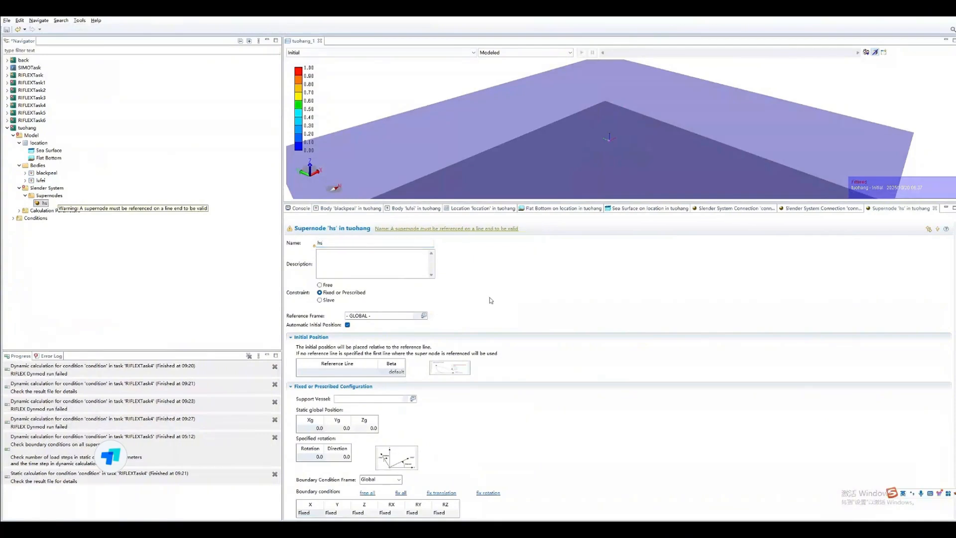
# - Turn off the automatic initial position of supernode hs and set Xg to 100 for both its initial and static global positions
pyautogui.click(347, 325)
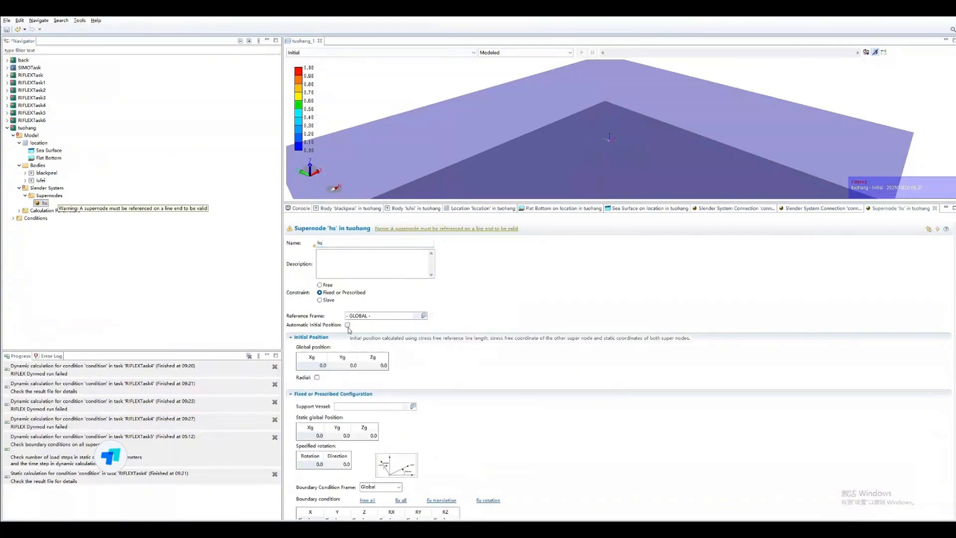
pyautogui.click(316, 364)
pyautogui.write('100')
pyautogui.press('Return')
pyautogui.click(317, 436)
pyautogui.write('100')
pyautogui.press('Return')
pyautogui.click(504, 365)
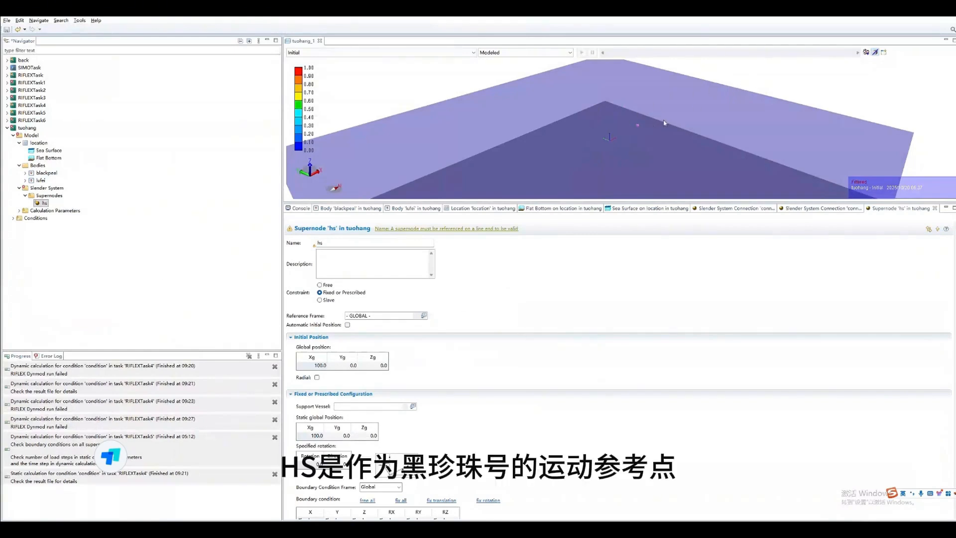
pyautogui.scroll(-2, 649, 124)
pyautogui.scroll(5, 630, 125)
pyautogui.scroll(1, 651, 130)
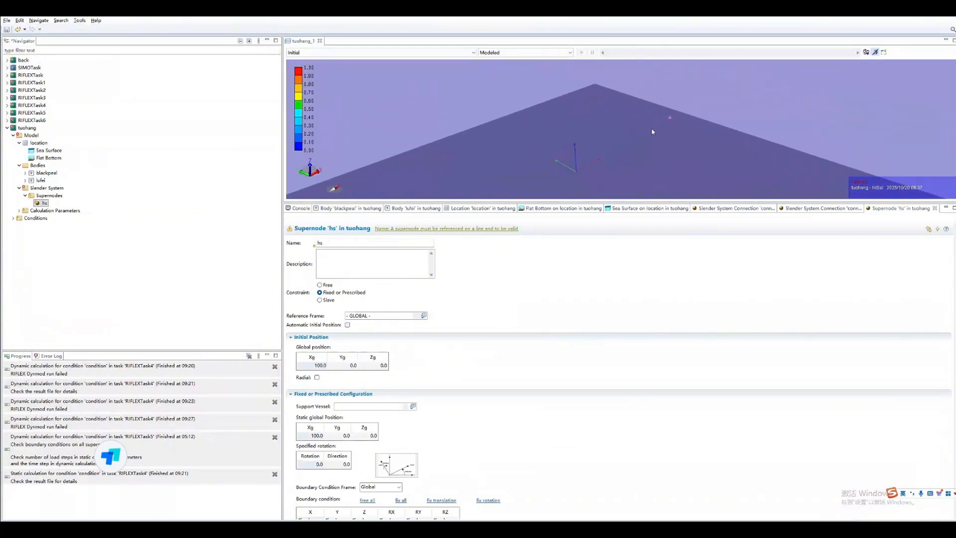
pyautogui.moveTo(664, 141)
pyautogui.mouseDown()
pyautogui.moveTo(647, 136)
pyautogui.moveTo(657, 140)
pyautogui.moveTo(650, 151)
pyautogui.moveTo(650, 141)
pyautogui.mouseUp()
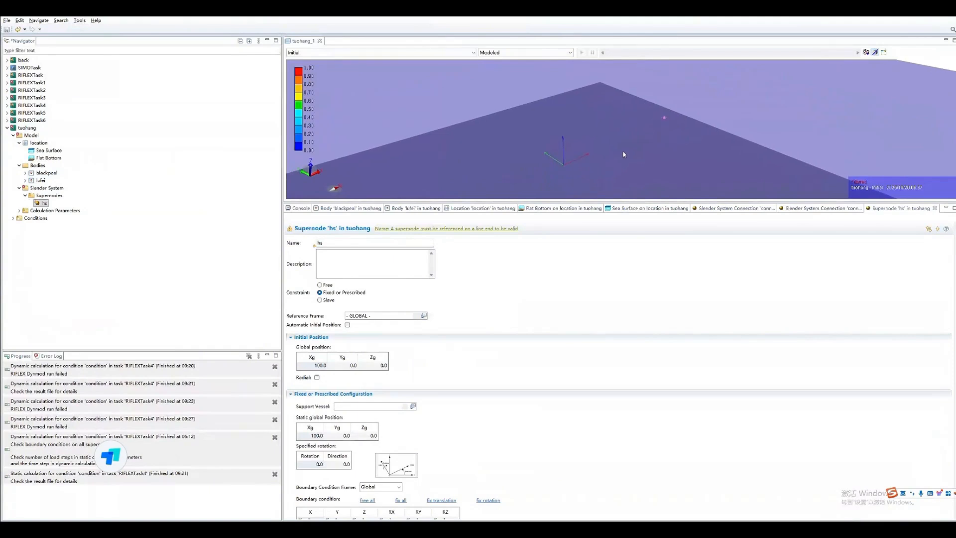
# - Add a second supernode named ls and set its constraint to Free
pyautogui.rightClick(47, 196)
pyautogui.moveTo(101, 197)
pyautogui.click(221, 197)
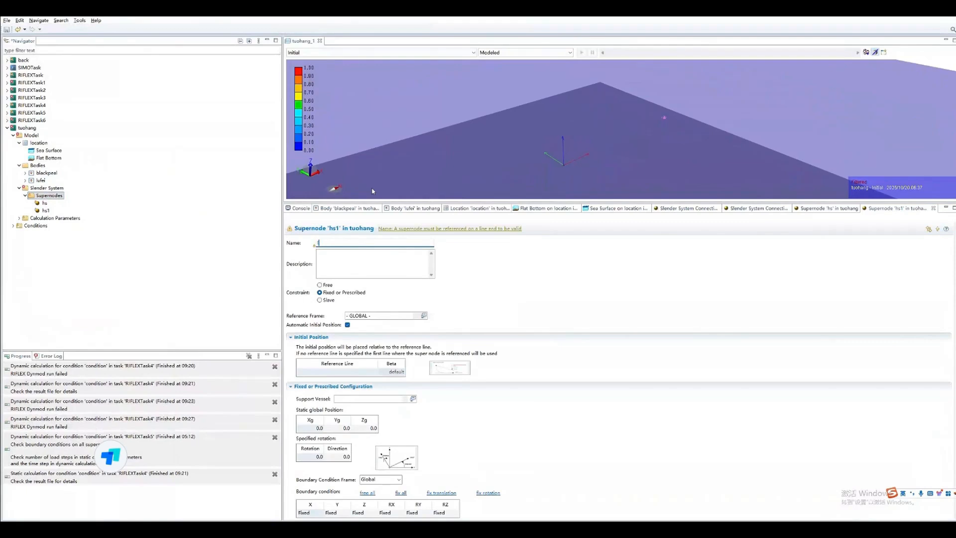
pyautogui.write('ls')
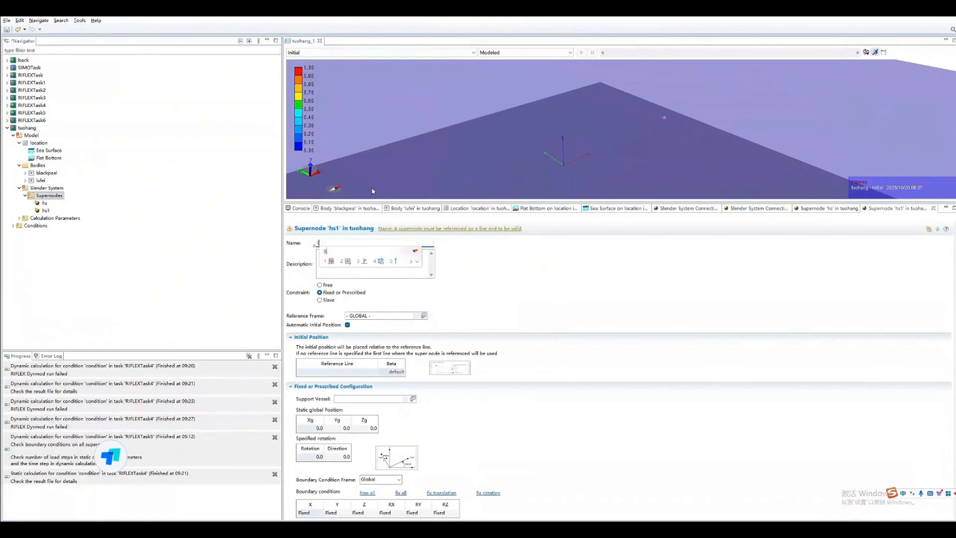
pyautogui.press('shift')
pyautogui.click(472, 294)
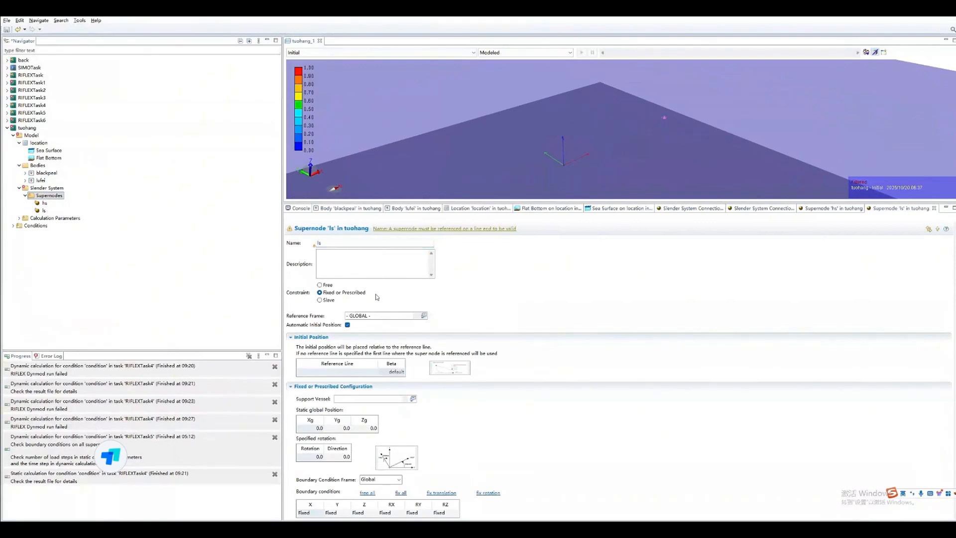
pyautogui.click(321, 286)
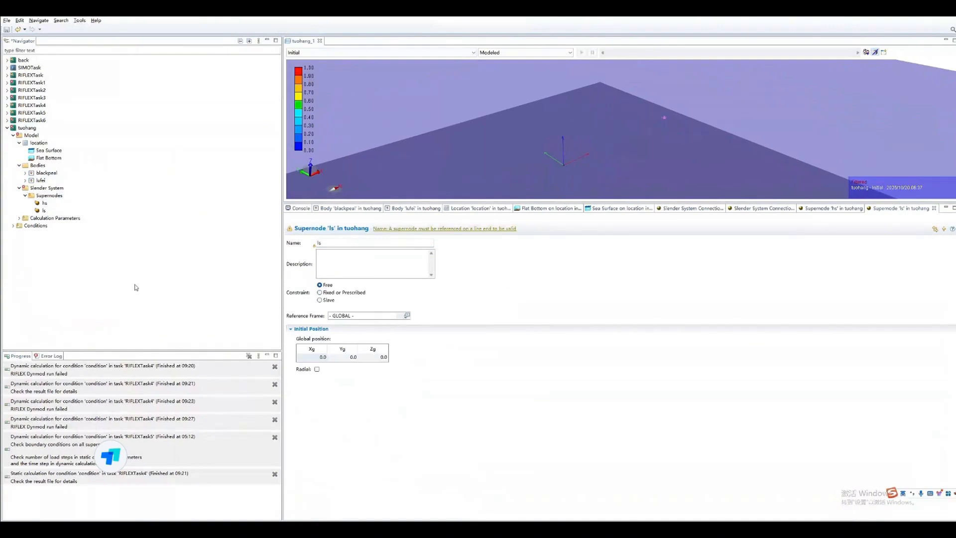
# - Set the location of blackpeal's slender system connection to Supernode and assign it supernode hs
pyautogui.click(25, 174)
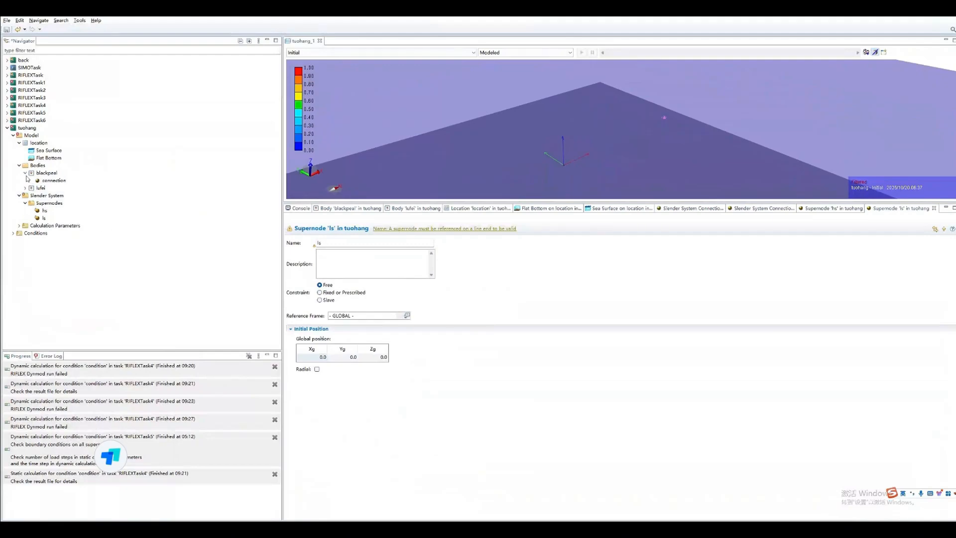
pyautogui.doubleClick(48, 181)
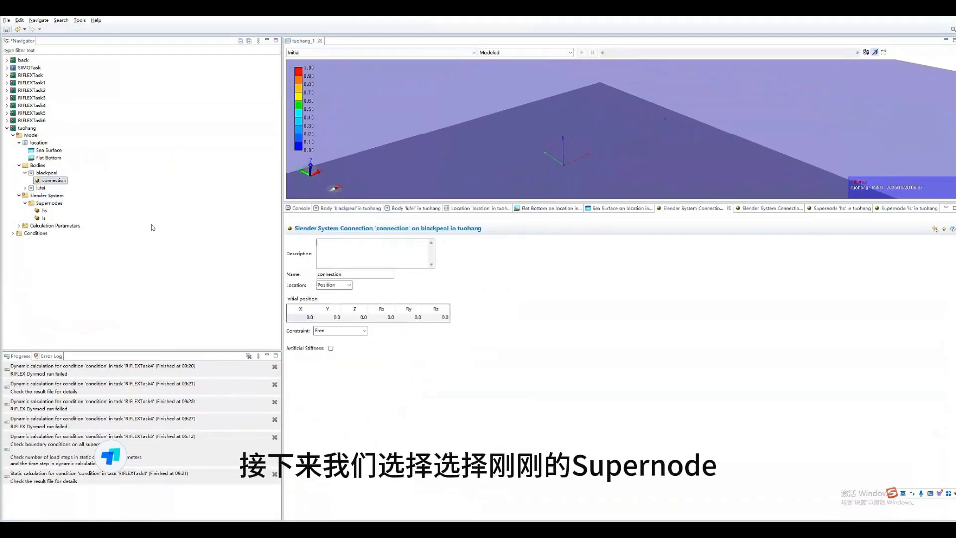
pyautogui.click(349, 285)
pyautogui.click(329, 307)
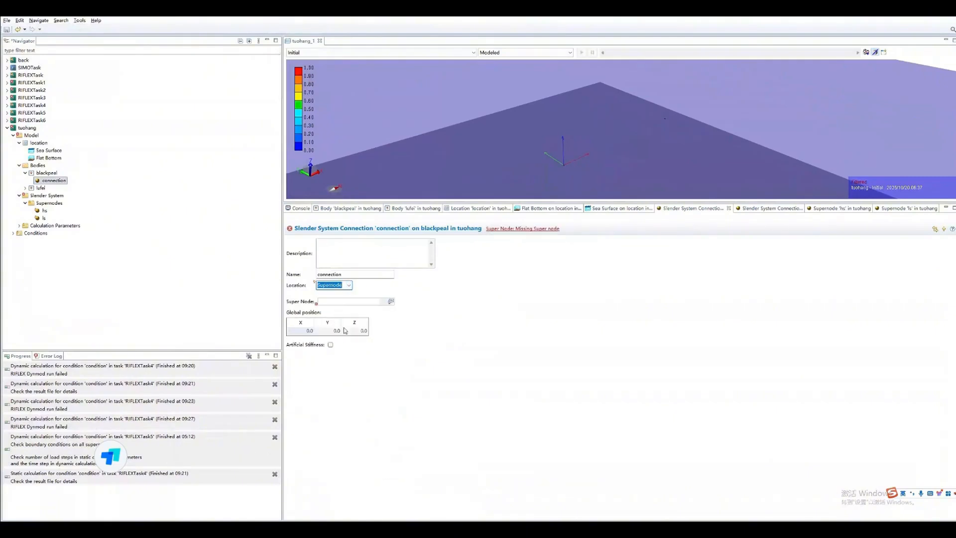
pyautogui.click(384, 301)
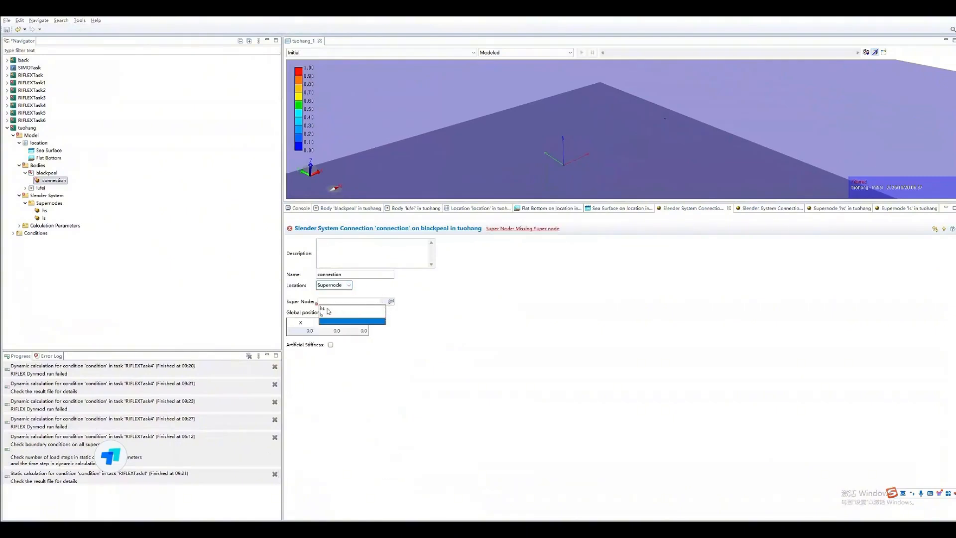
pyautogui.click(329, 309)
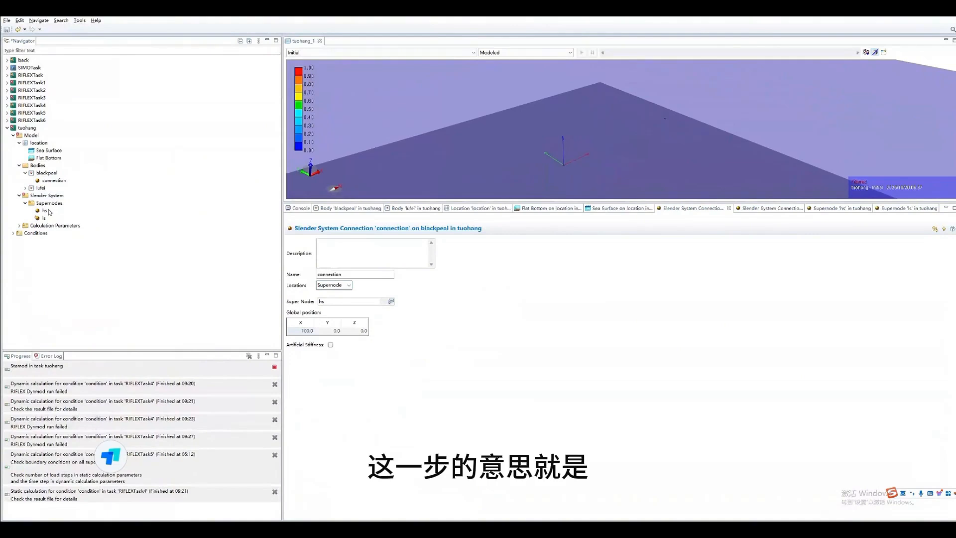
# - Set the location of lufei's slender system connection to Supernode and assign it supernode ls
pyautogui.click(25, 188)
pyautogui.click(53, 195)
pyautogui.click(349, 284)
pyautogui.click(335, 309)
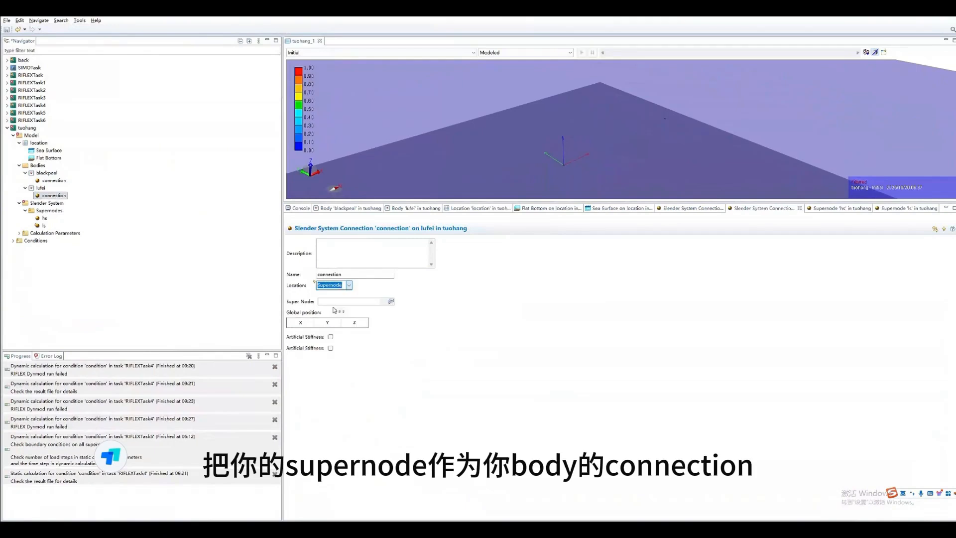
pyautogui.click(383, 301)
pyautogui.click(325, 315)
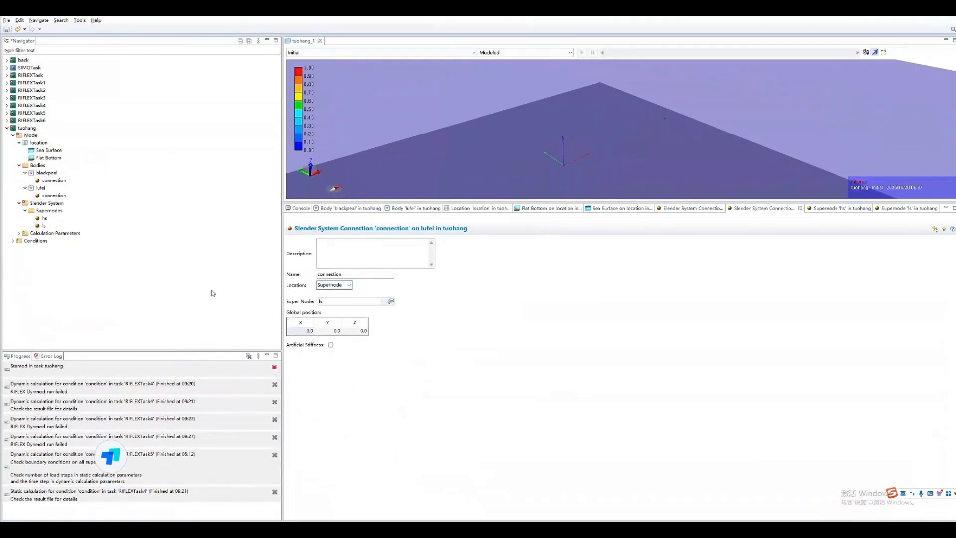
# - Close all open property editors and enlarge the 3D view
pyautogui.rightClick(600, 208)
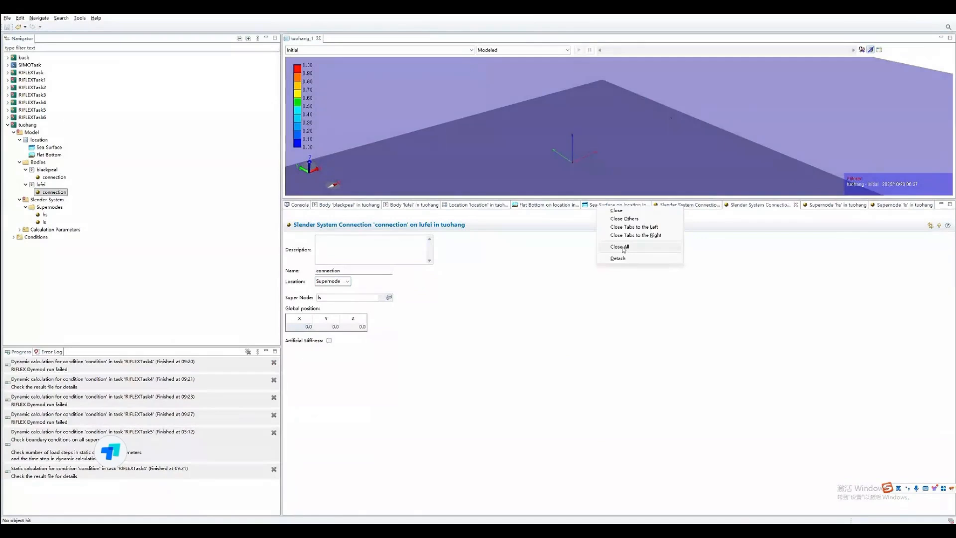
pyautogui.click(620, 247)
pyautogui.moveTo(590, 220); pyautogui.dragTo(590, 393)
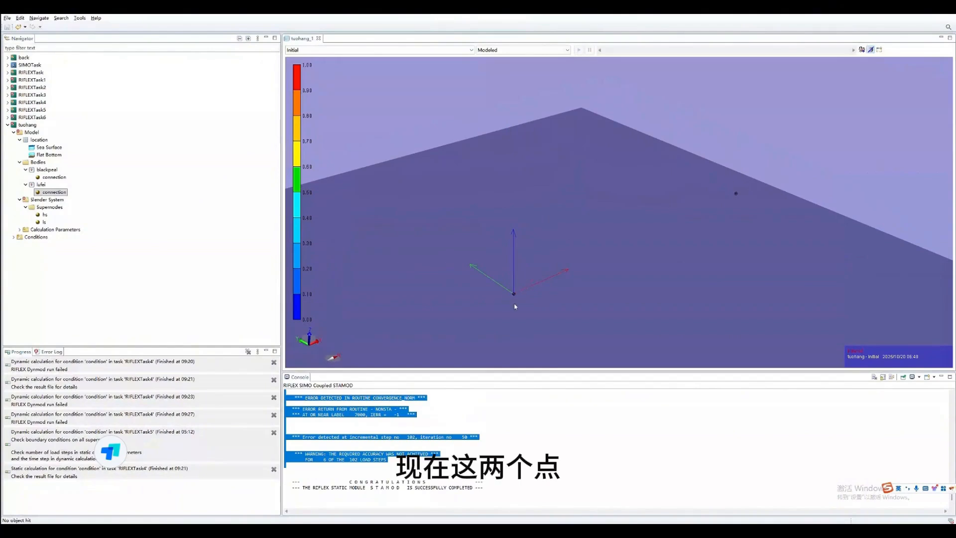
# - Show the ships' body geometry to examine their arrangement at the two supernodes, and hide it again
pyautogui.rightClick(568, 146)
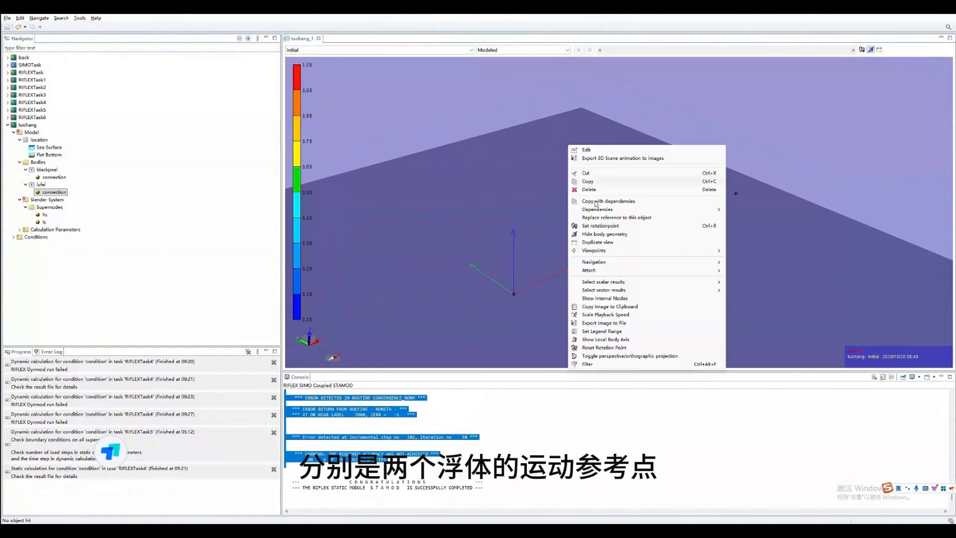
pyautogui.click(622, 234)
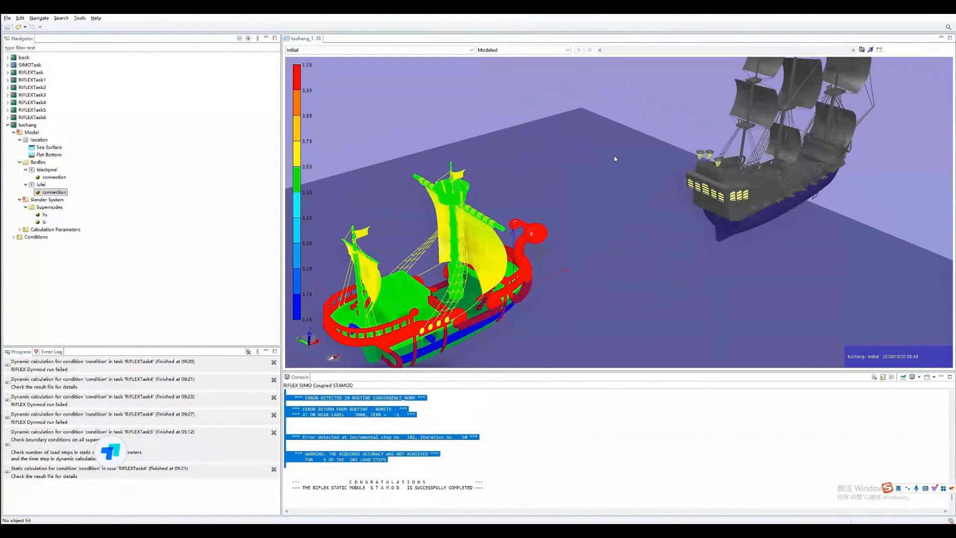
pyautogui.rightClick(613, 182)
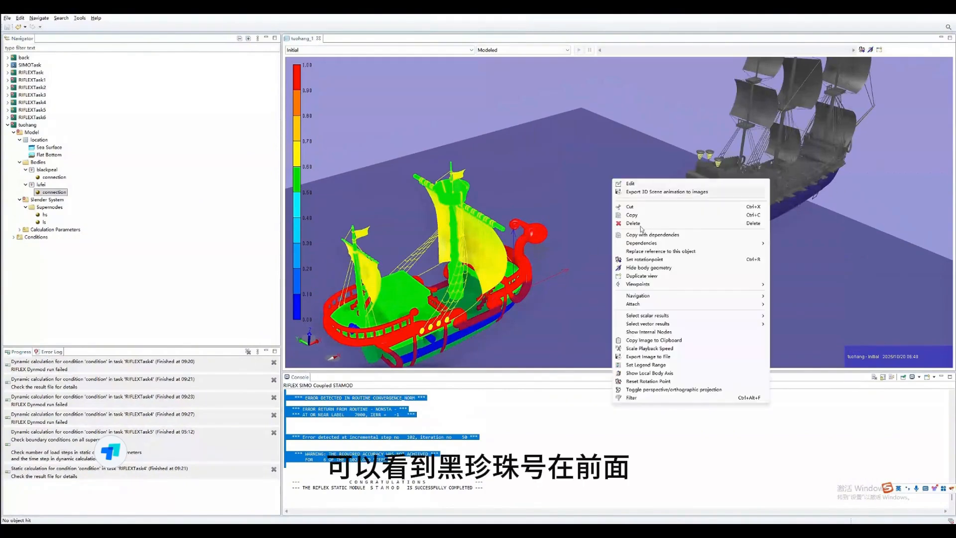
pyautogui.click(656, 269)
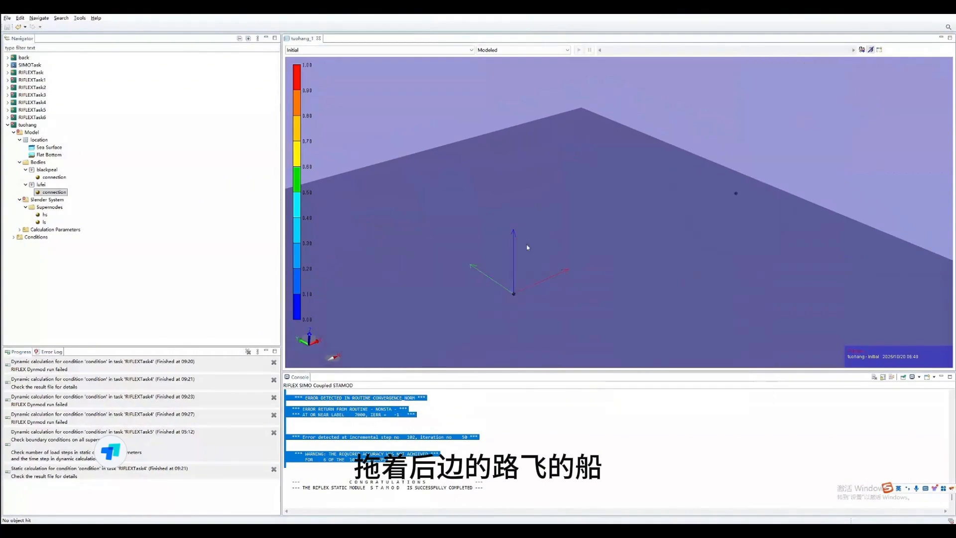
pyautogui.click(214, 243)
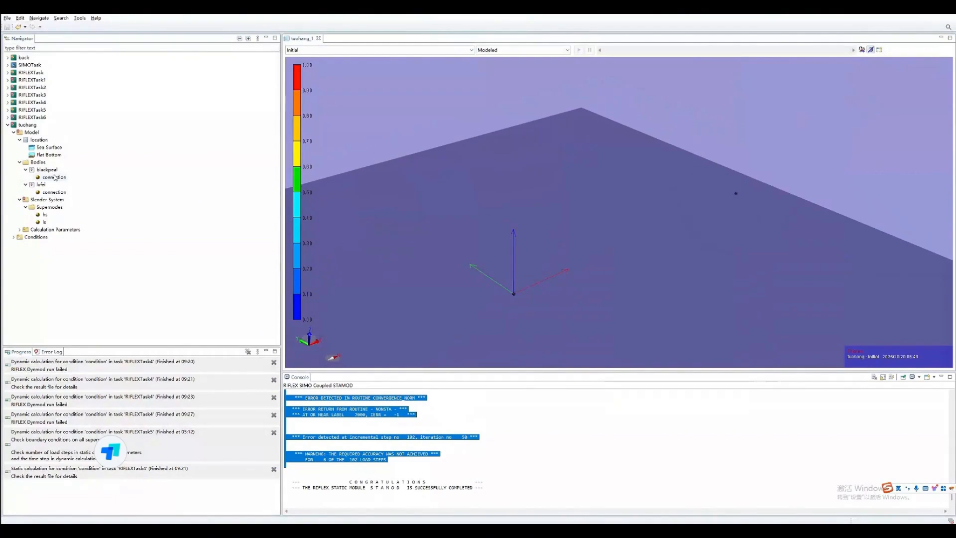
# - Add an axisymmetric cross section and a line type to the slender system
pyautogui.rightClick(44, 202)
pyautogui.moveTo(64, 204)
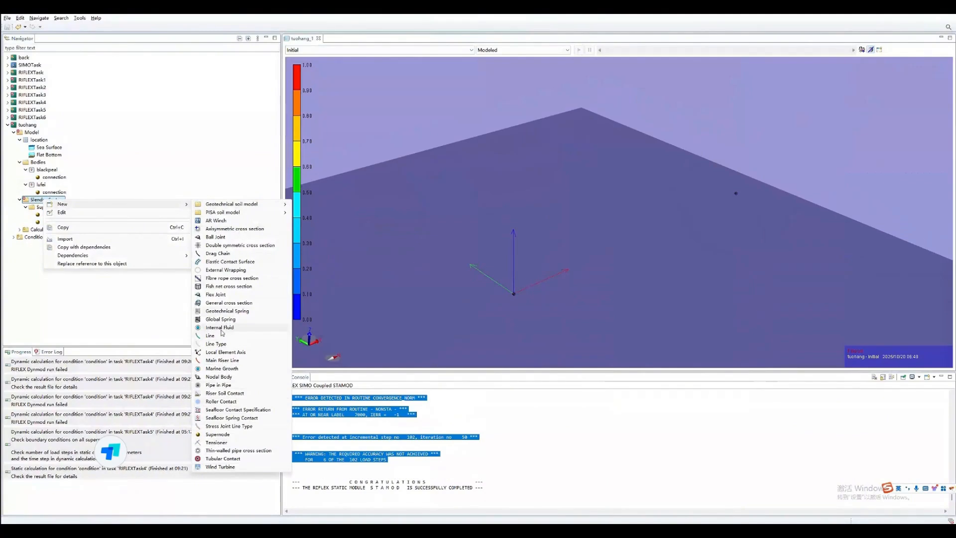
pyautogui.click(237, 228)
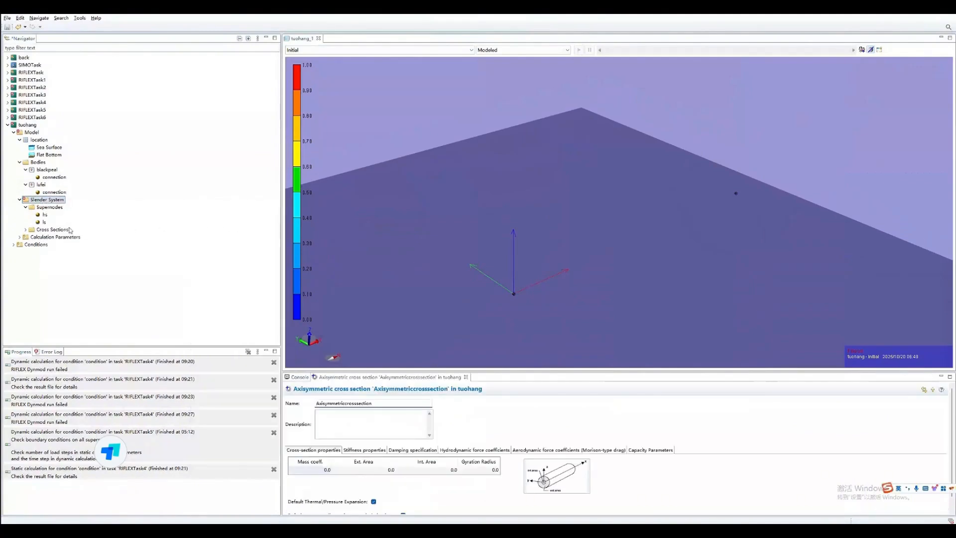
pyautogui.rightClick(47, 200)
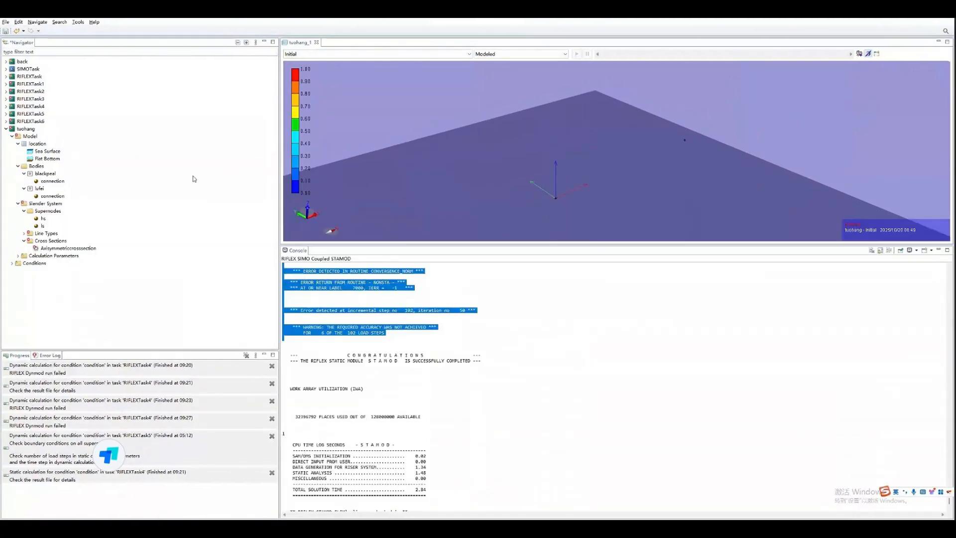
# - Set the axisymmetric cross section's mass coefficient to 115 and its external area to 0.005
pyautogui.doubleClick(48, 248)
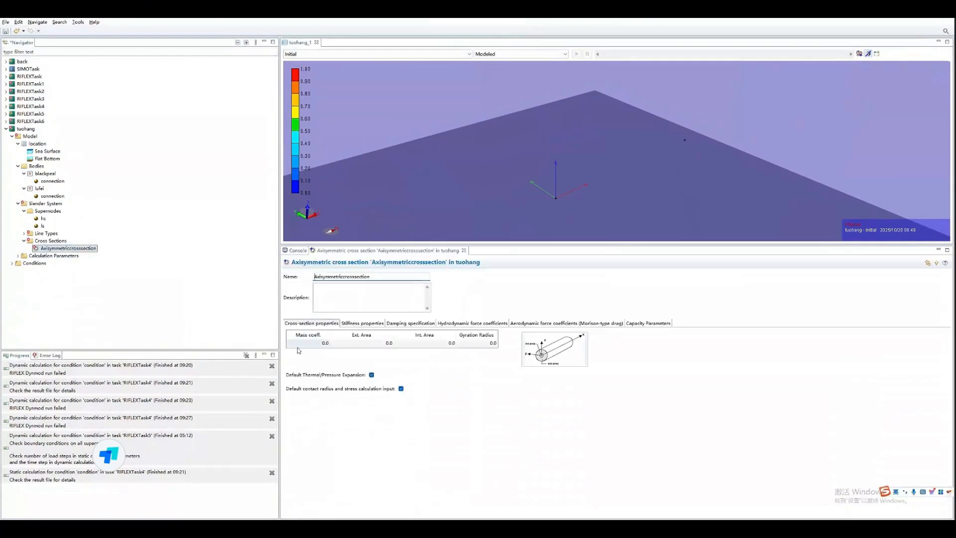
pyautogui.click(315, 344)
pyautogui.write('115')
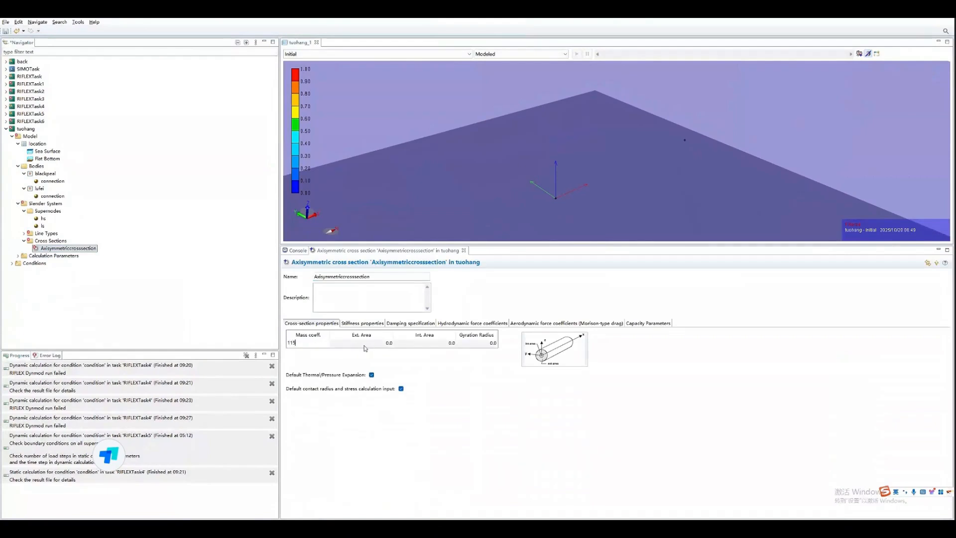
pyautogui.click(375, 341)
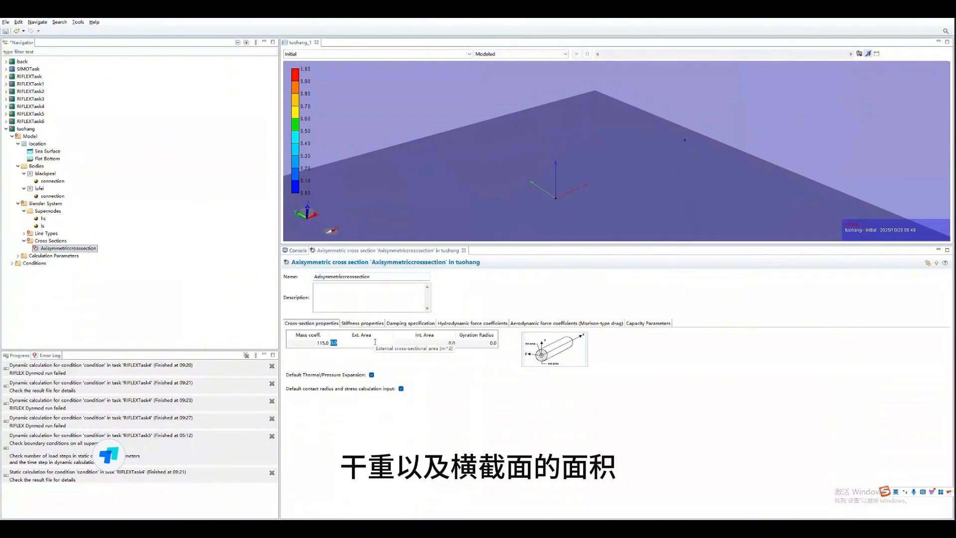
pyautogui.write('0.00')
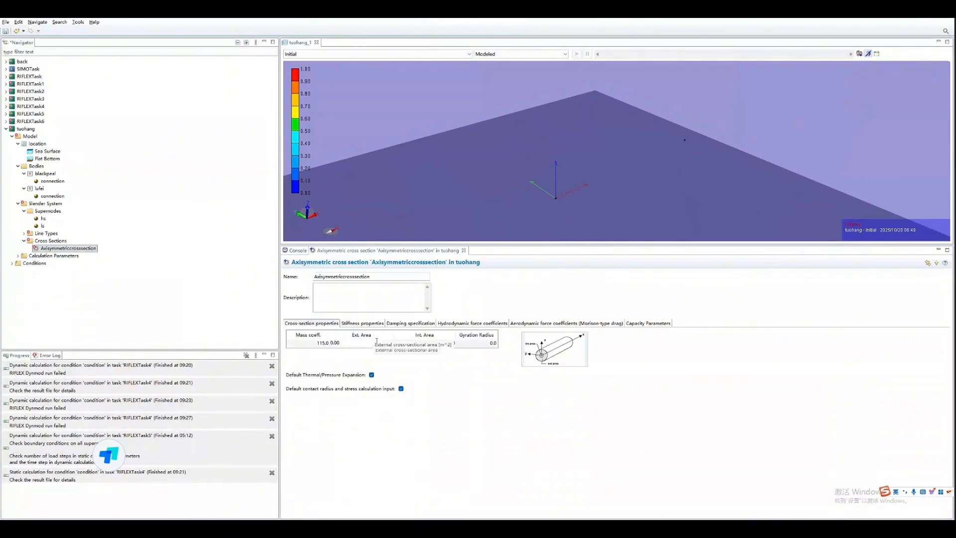
pyautogui.write('5')
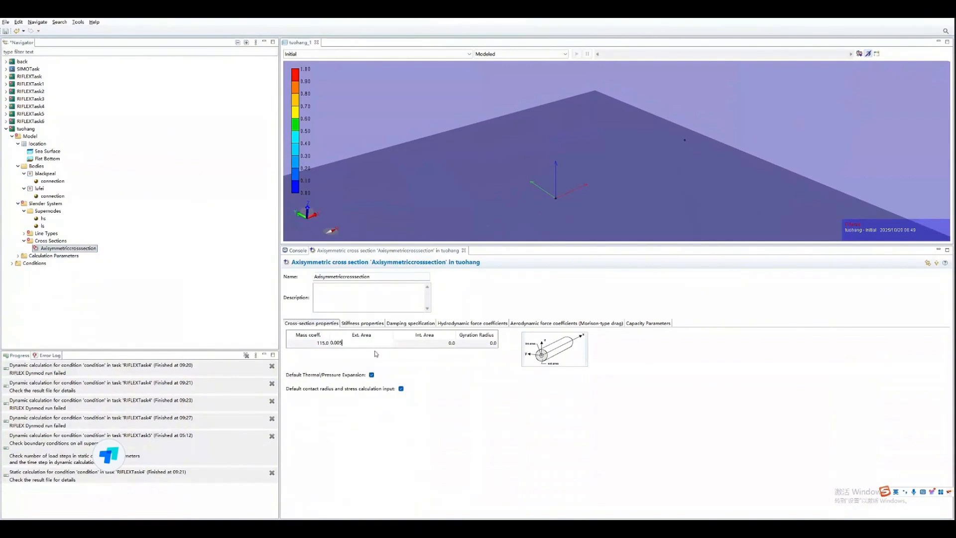
pyautogui.press('Return')
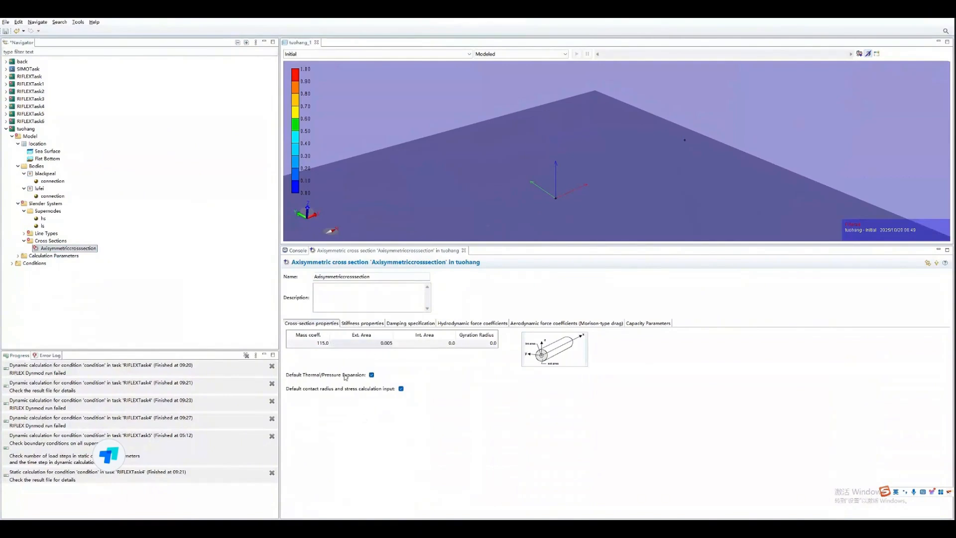
# - Rename the axisymmetric cross section as lansheng
pyautogui.moveTo(383, 277); pyautogui.dragTo(276, 283)
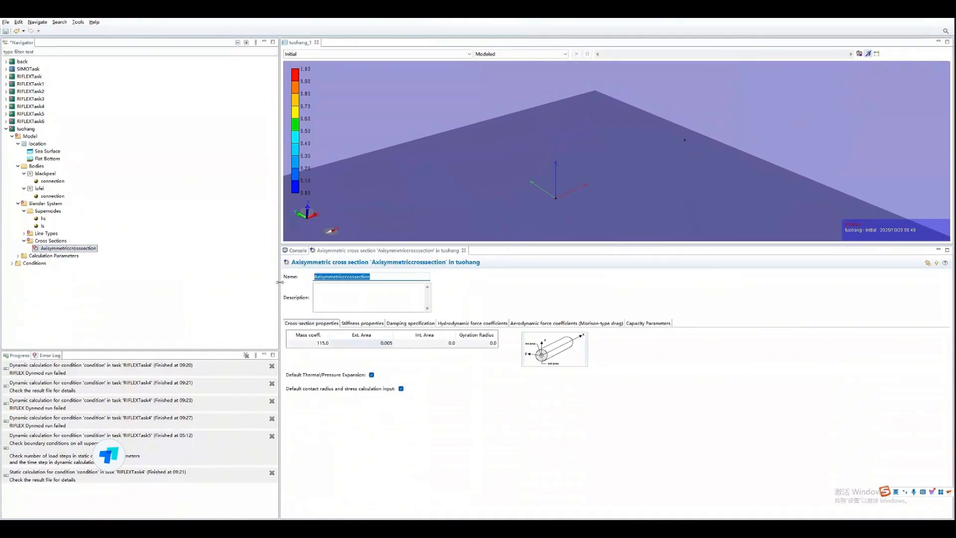
pyautogui.press('BackSpace')
pyautogui.write('lansheng')
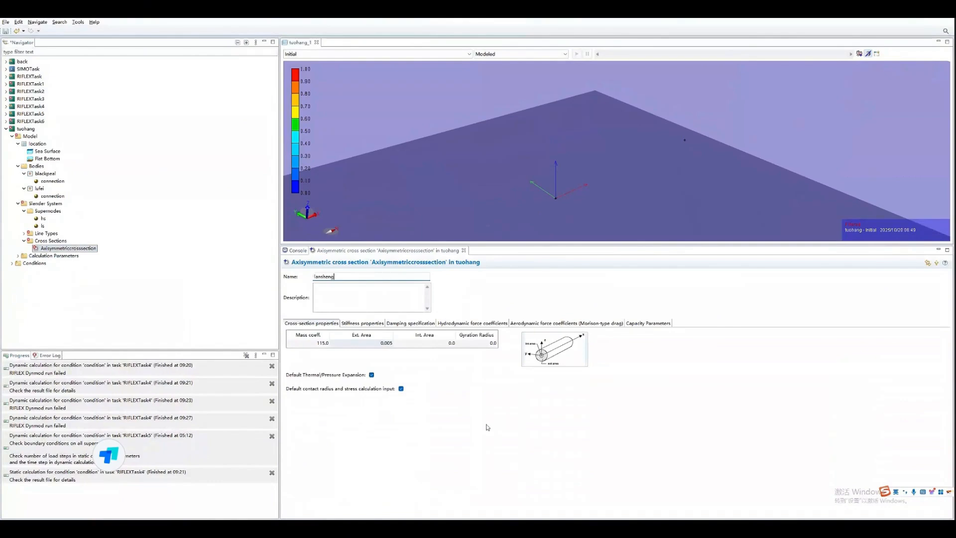
pyautogui.press('Return')
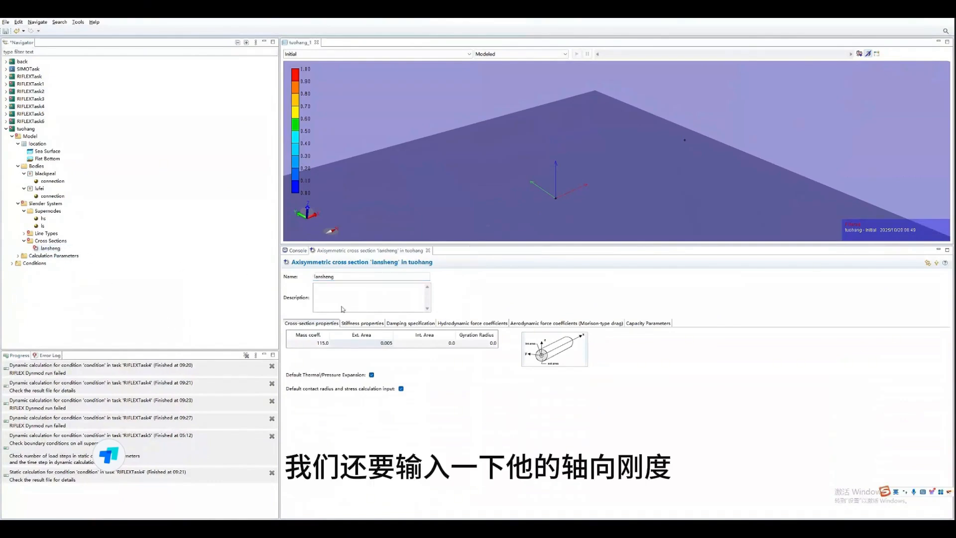
# - Set the constant axial stiffness of the lansheng cross section to 7.5e+08 N
pyautogui.click(363, 323)
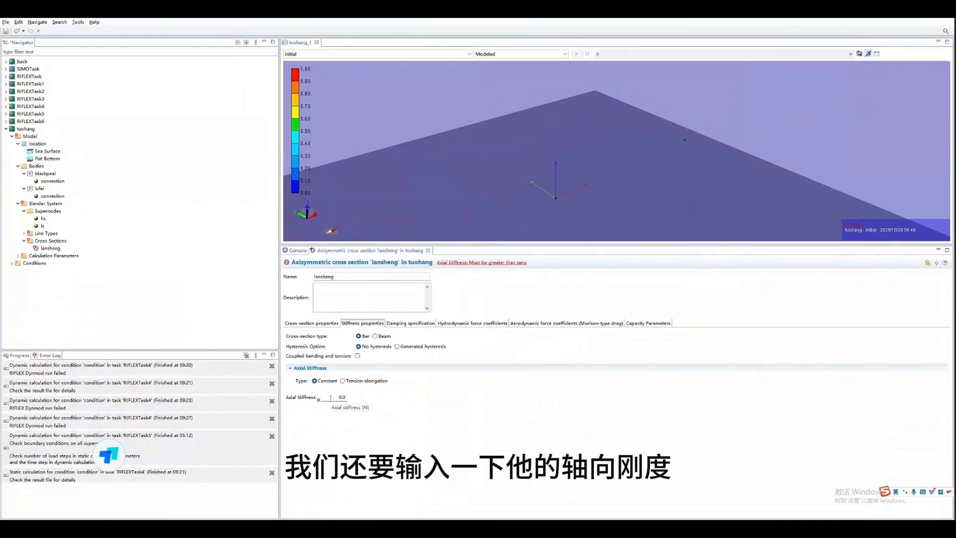
pyautogui.doubleClick(355, 400)
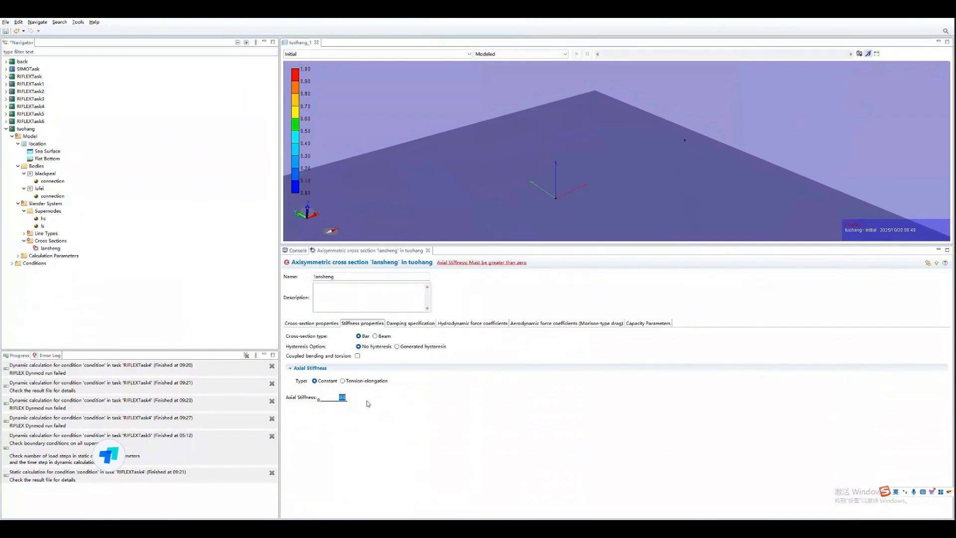
pyautogui.write('7.5e+08')
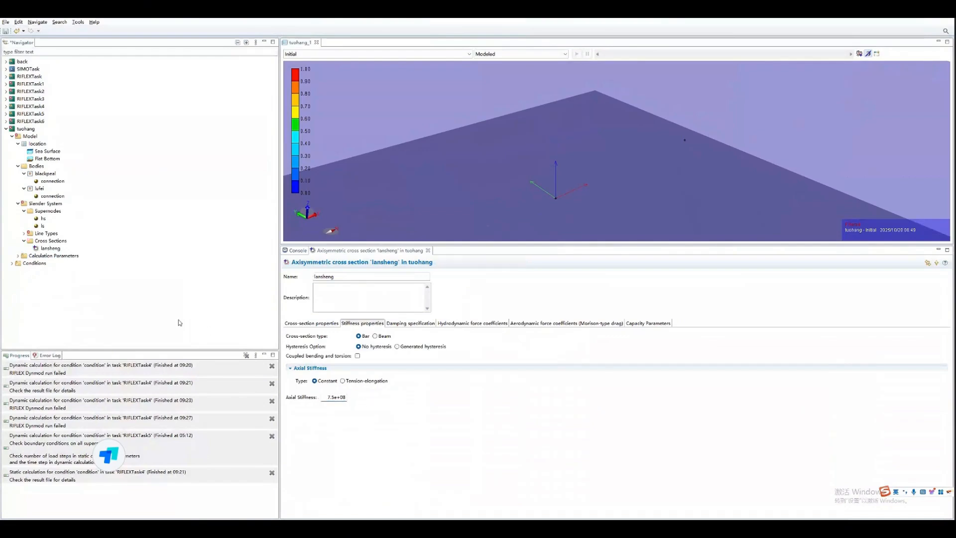
# - Add a segment to LineType with cross section lansheng and a length of 100 m
pyautogui.click(24, 233)
pyautogui.click(50, 241)
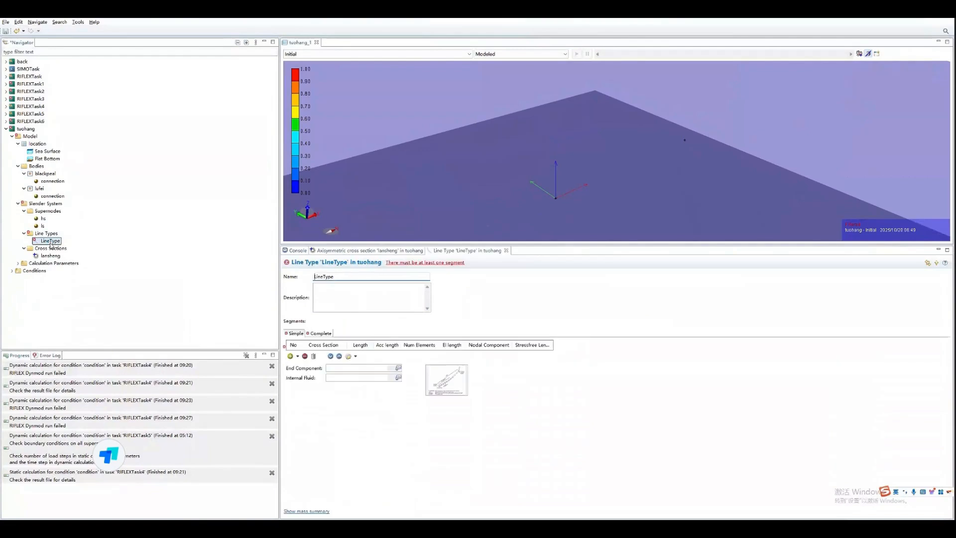
pyautogui.click(319, 353)
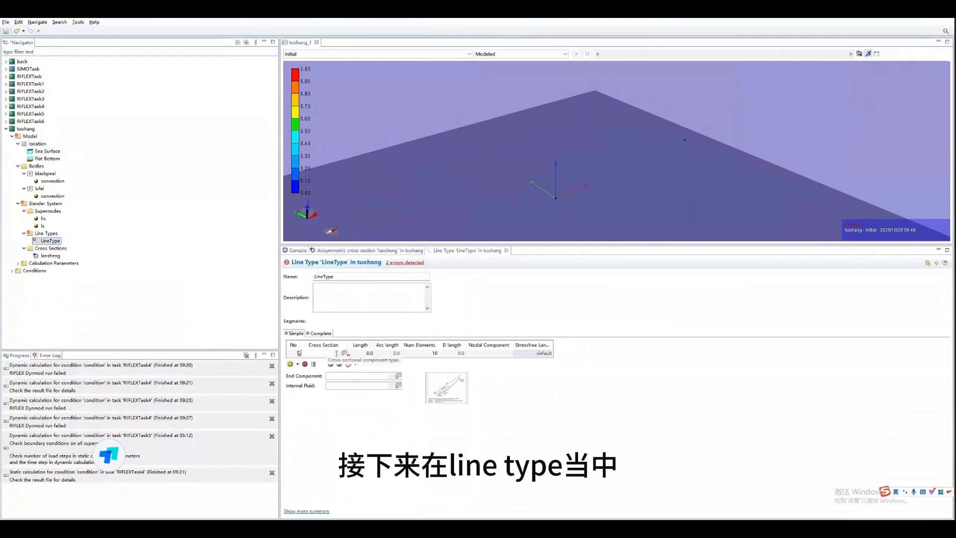
pyautogui.click(311, 360)
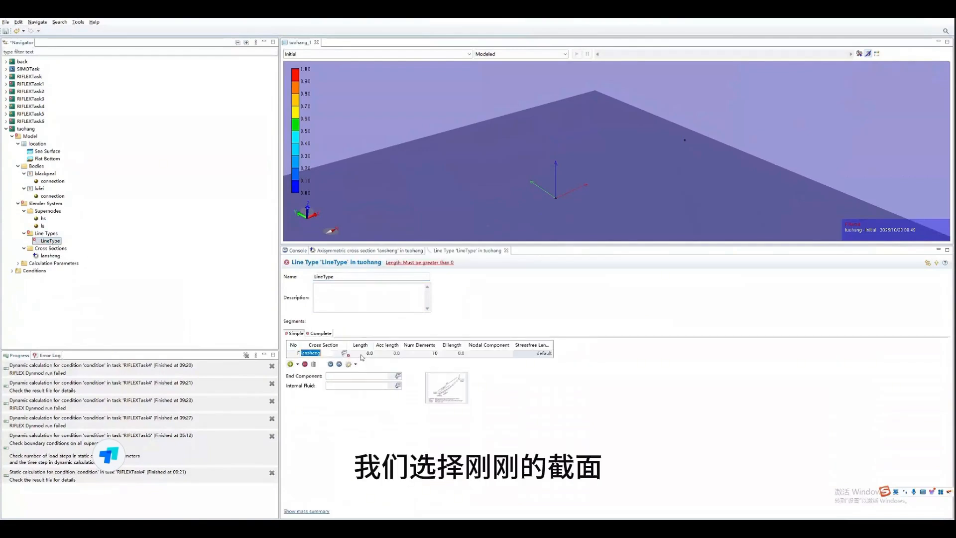
pyautogui.click(367, 353)
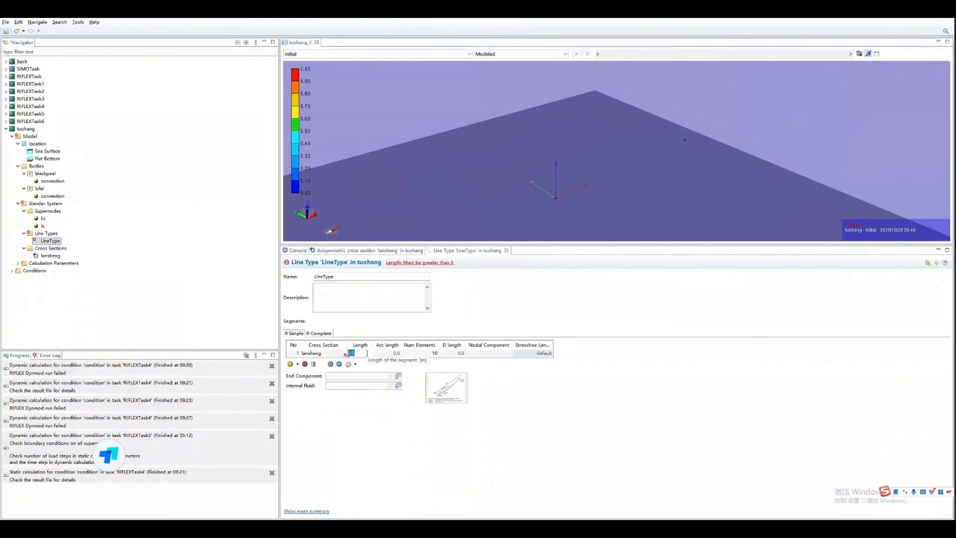
pyautogui.write('100')
pyautogui.press('Return')
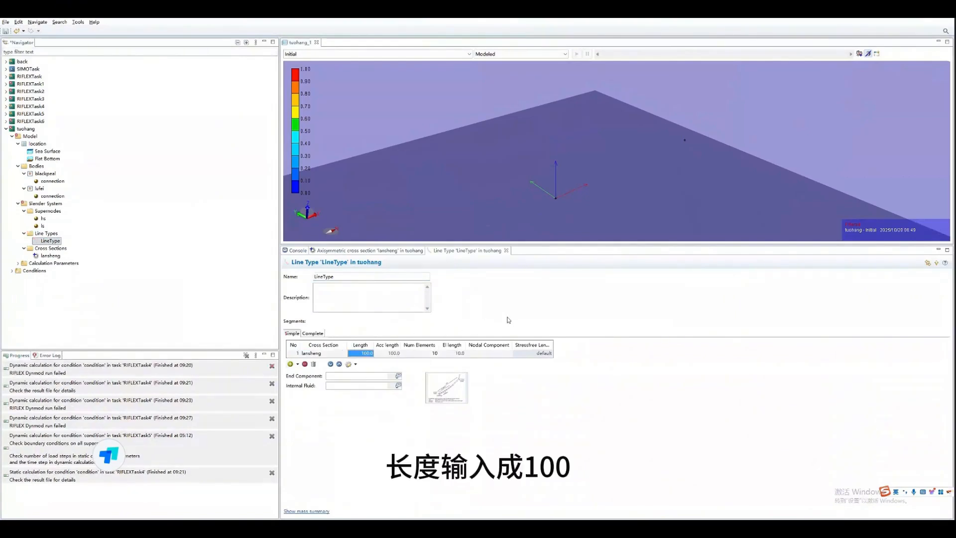
pyautogui.click(204, 314)
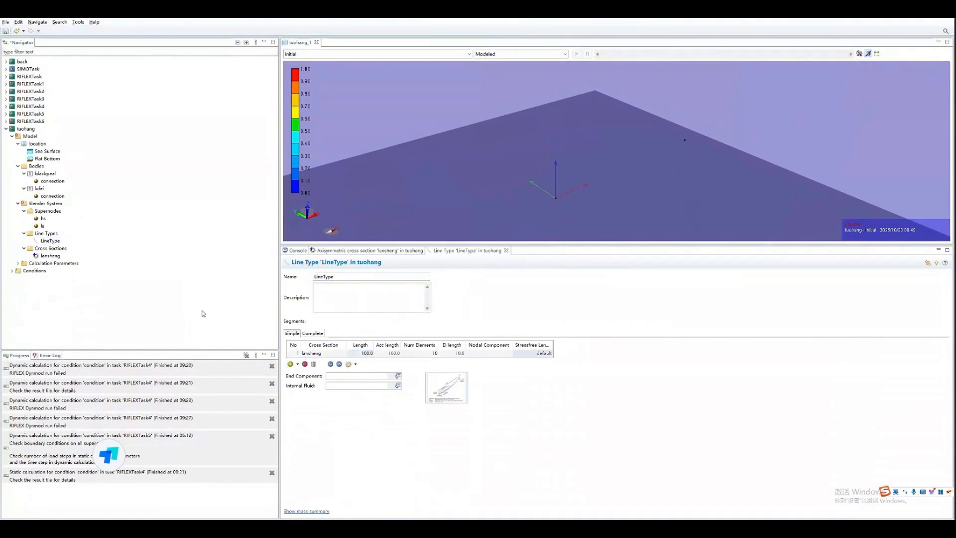
# - Add a new supernode to the slender system and name it hs1
pyautogui.rightClick(60, 210)
pyautogui.moveTo(99, 217)
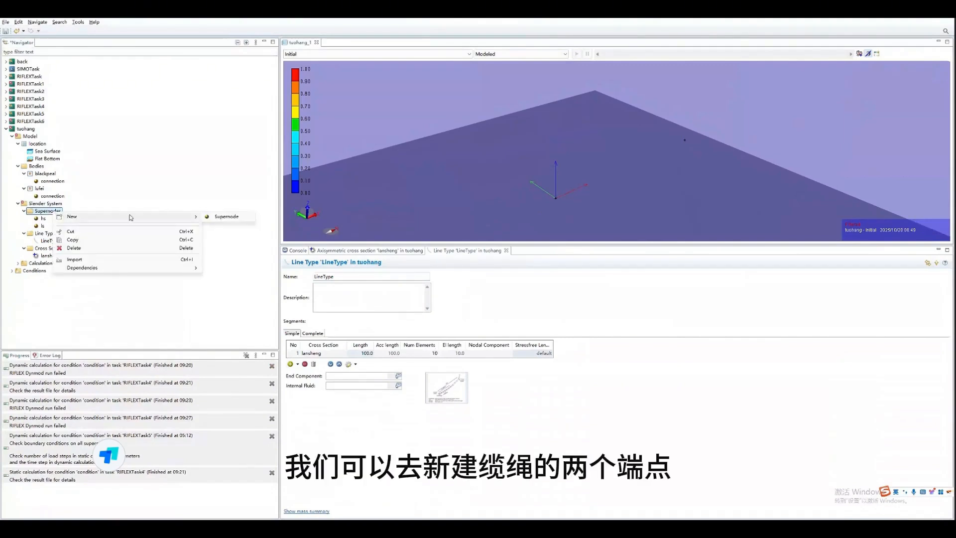
pyautogui.click(229, 222)
pyautogui.click(44, 234)
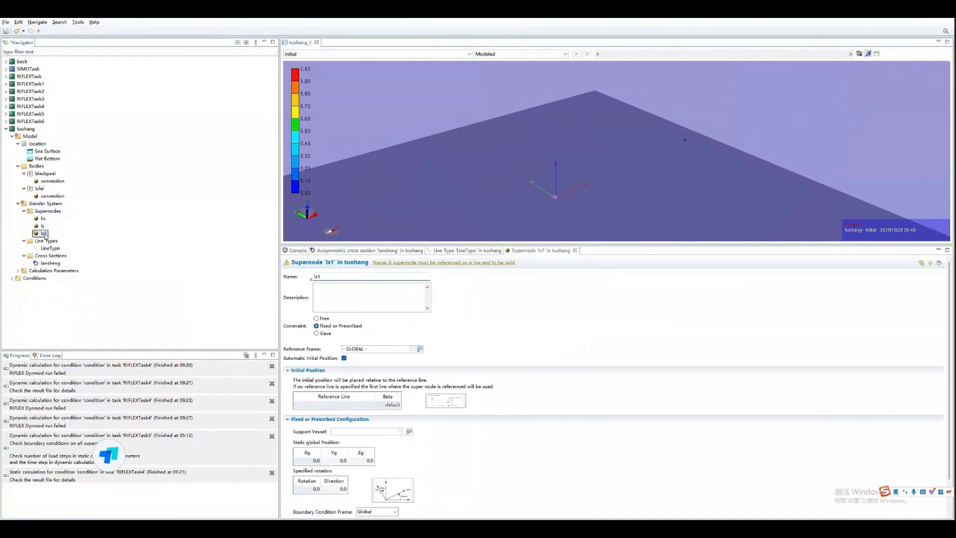
pyautogui.doubleClick(327, 275)
pyautogui.write('hs1')
pyautogui.click(447, 306)
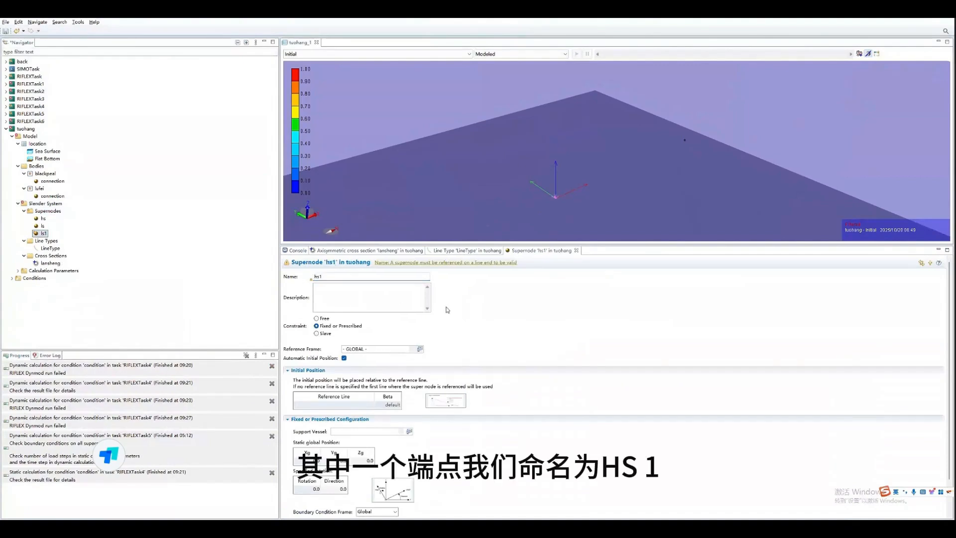
# - Constrain supernode hs1 as Slave with hs as its master, and set its global Xg position to 100
pyautogui.click(322, 334)
pyautogui.click(396, 350)
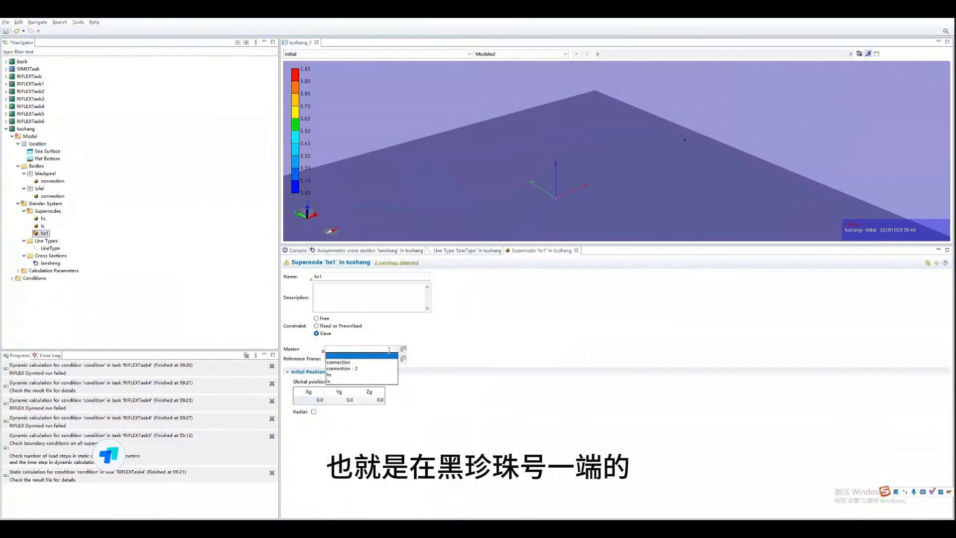
pyautogui.click(329, 376)
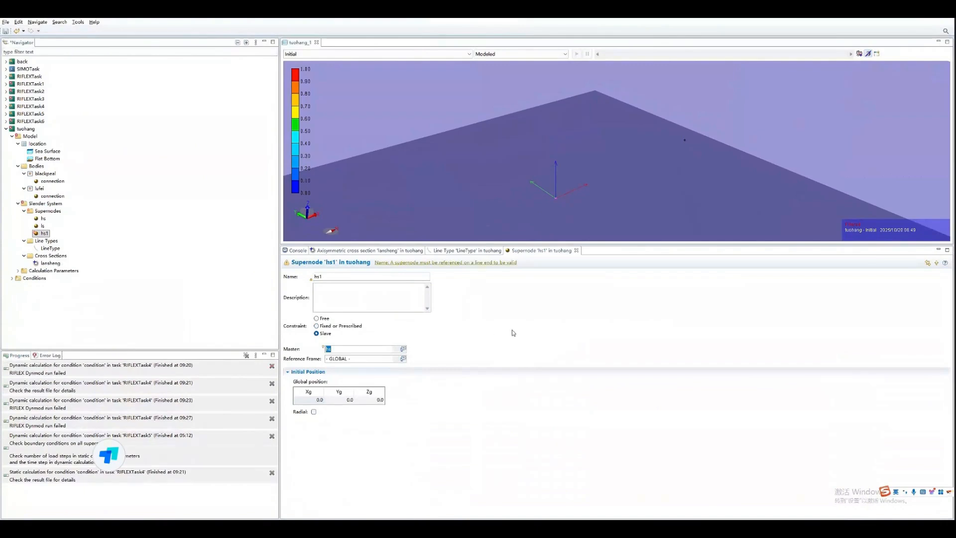
pyautogui.click(203, 305)
pyautogui.click(316, 399)
pyautogui.write('100')
pyautogui.press('Return')
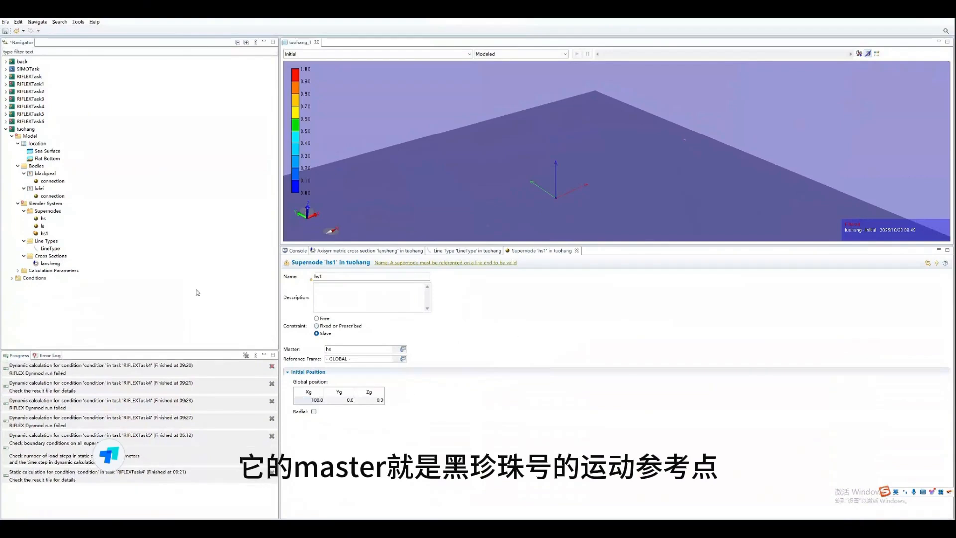
# - Add another supernode to the slender system and name it ls1
pyautogui.rightClick(49, 212)
pyautogui.moveTo(68, 217)
pyautogui.click(215, 219)
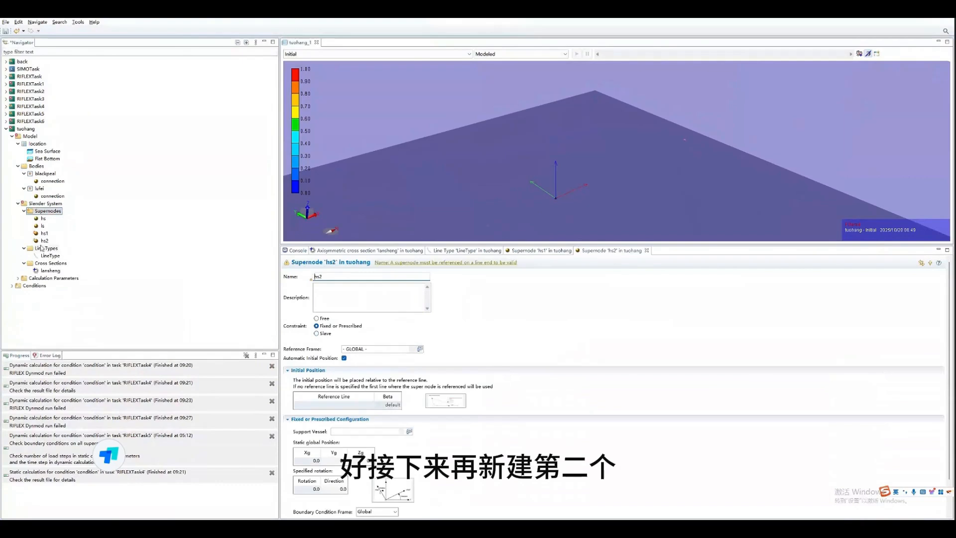
pyautogui.moveTo(333, 278); pyautogui.dragTo(294, 279)
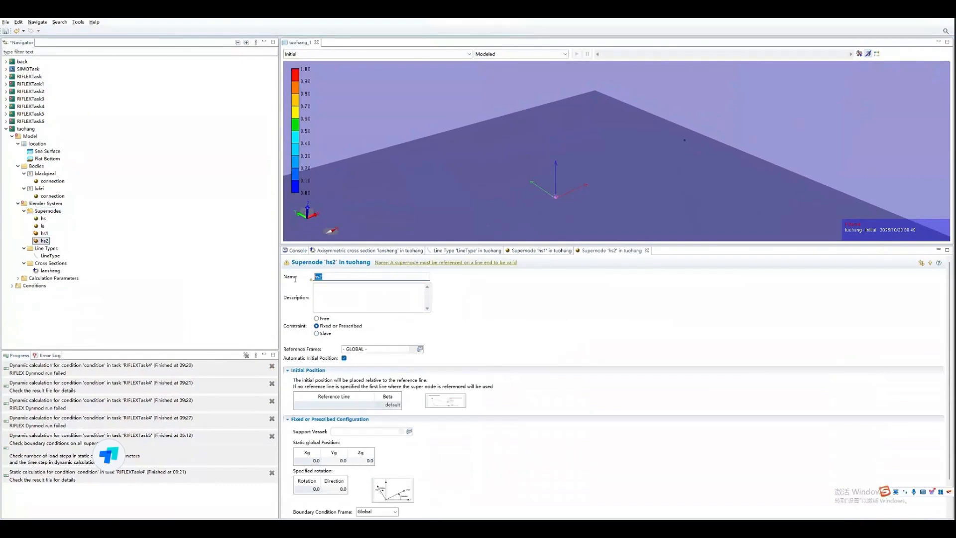
pyautogui.write('L')
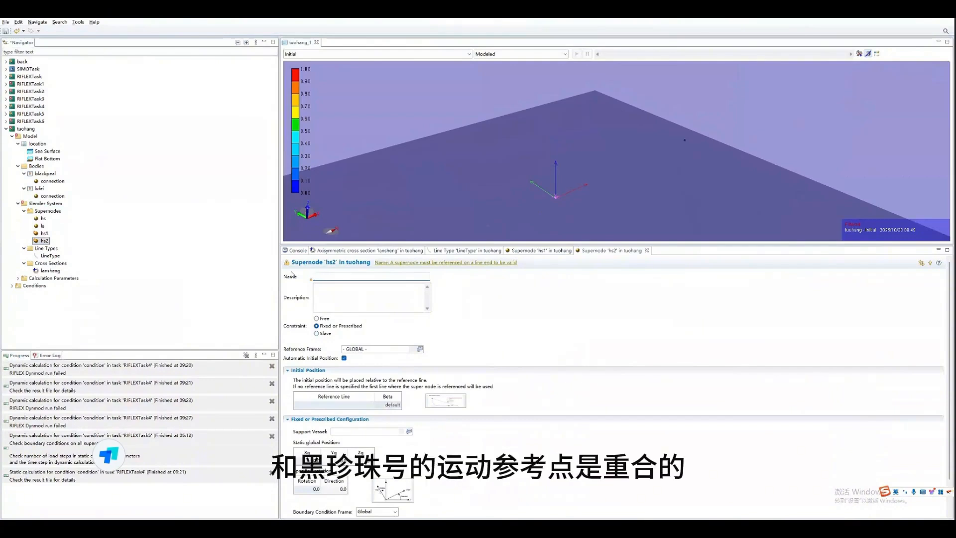
pyautogui.write('ls1')
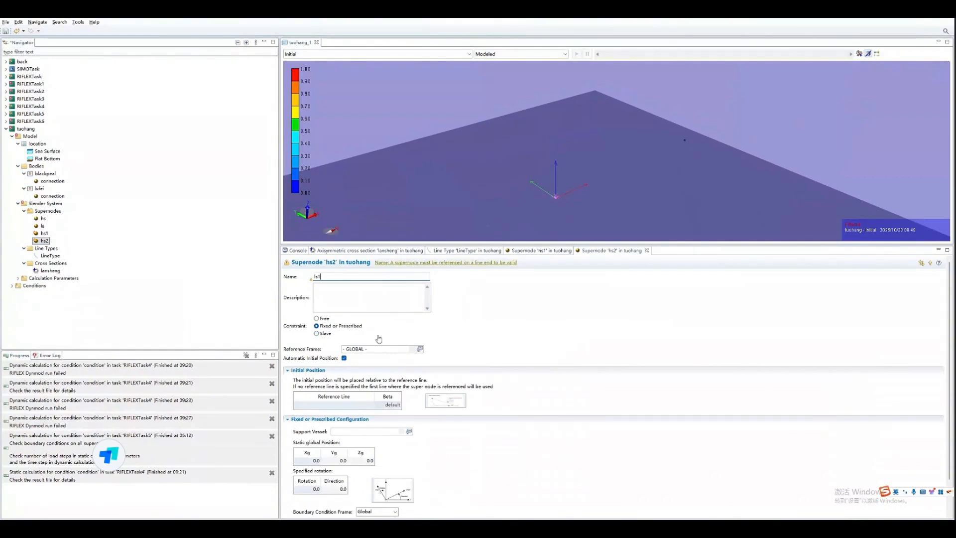
# - Set the constraint of supernode ls1 to Free and save the model
pyautogui.click(316, 317)
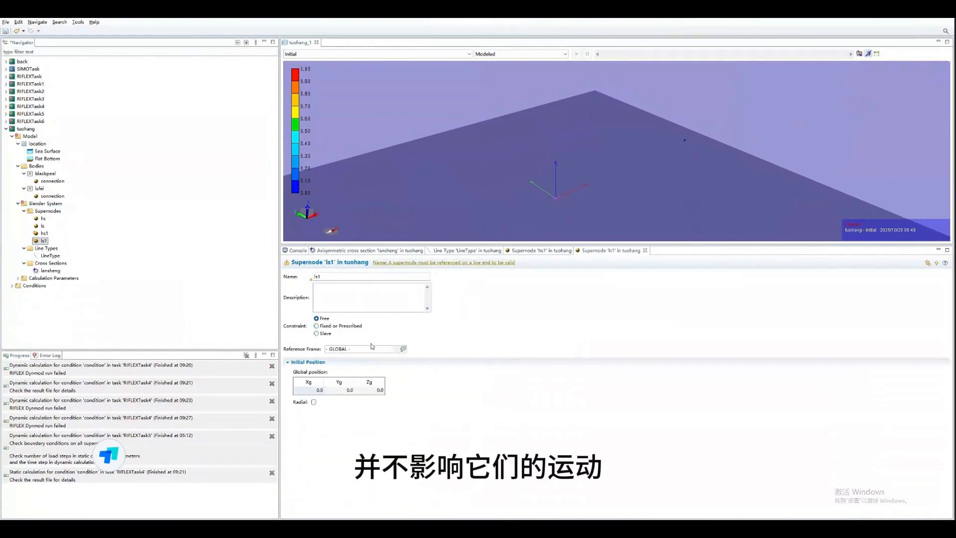
pyautogui.click(193, 301)
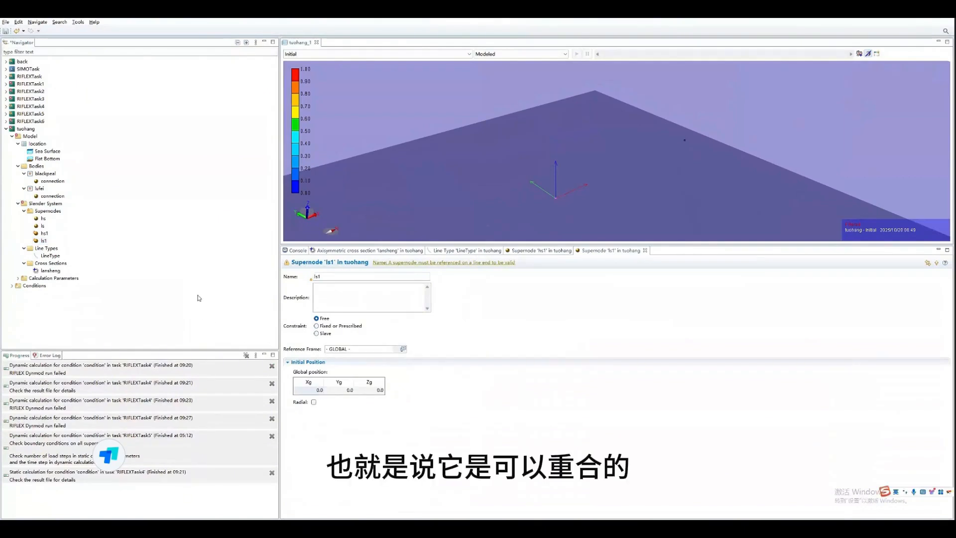
pyautogui.hotkey('ctrl', 's')
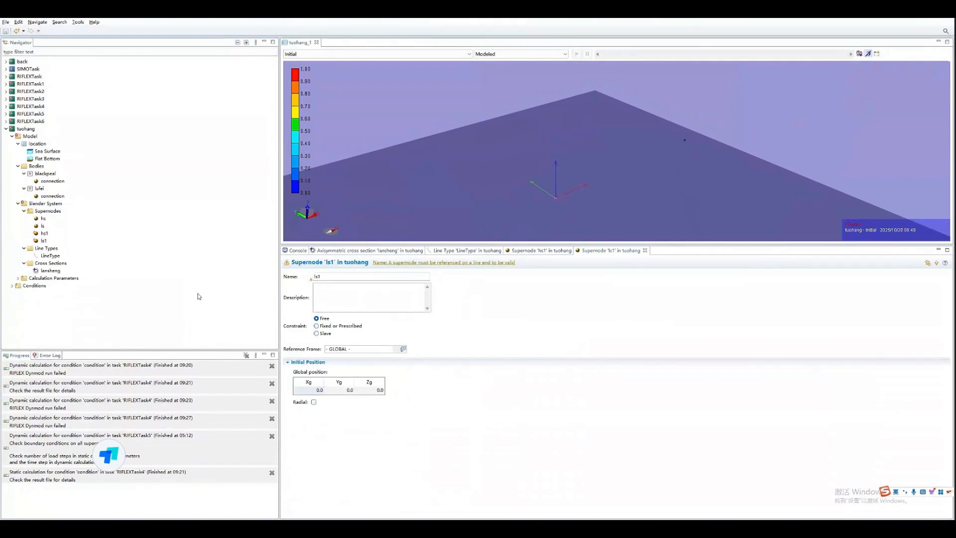
# - Constrain supernode ls as Slave with ls1 as its master
pyautogui.doubleClick(42, 226)
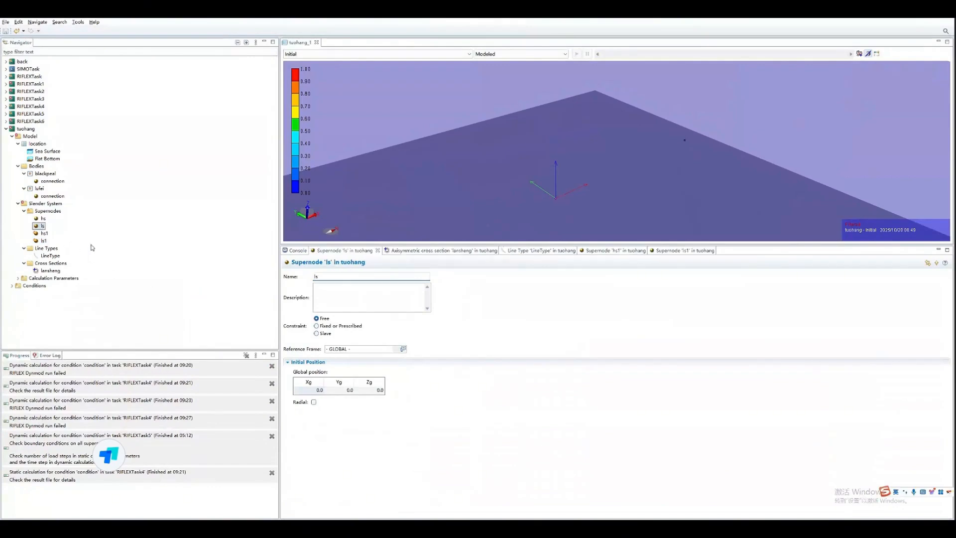
pyautogui.click(316, 334)
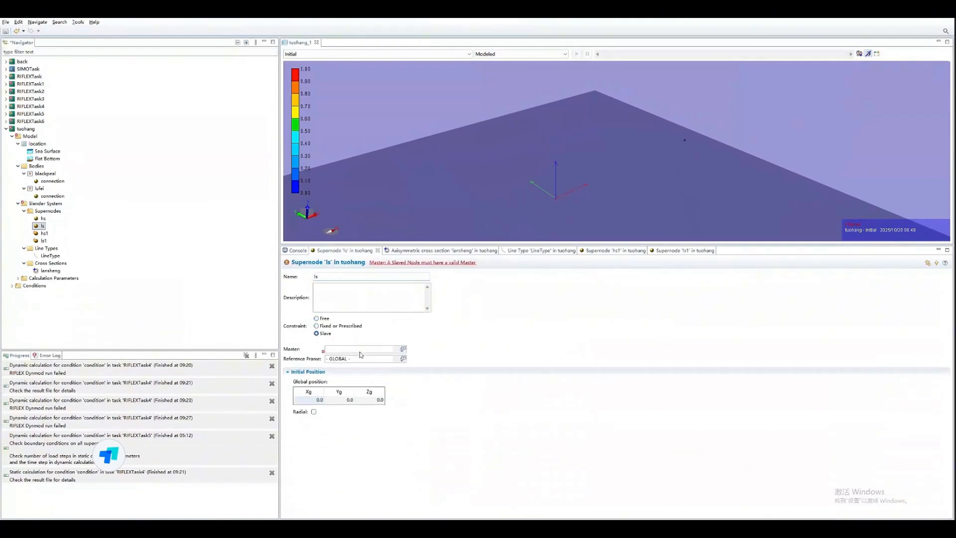
pyautogui.click(397, 350)
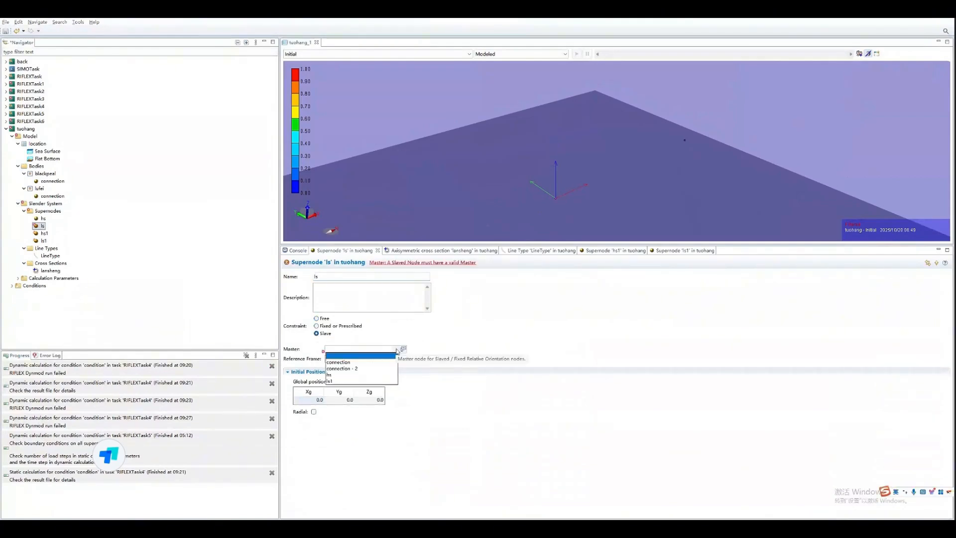
pyautogui.click(331, 380)
# - Add a new line to the slender system of the tuohang task
pyautogui.rightClick(44, 204)
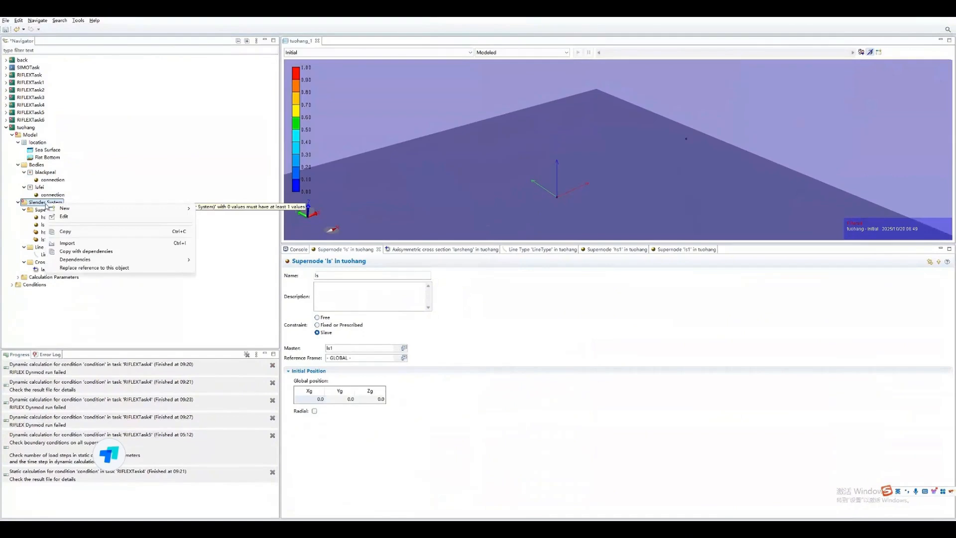
pyautogui.click(110, 187)
pyautogui.rightClick(57, 204)
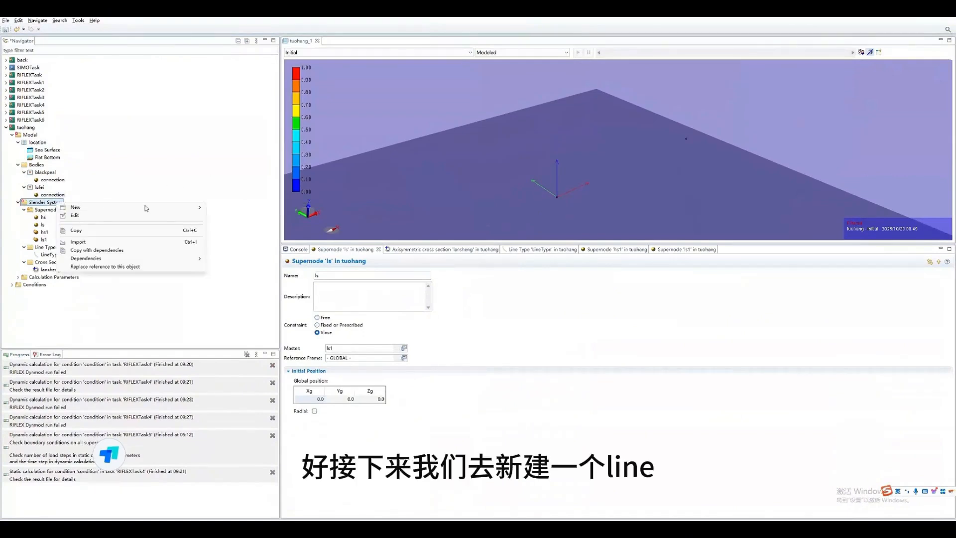
pyautogui.moveTo(197, 208)
pyautogui.click(223, 338)
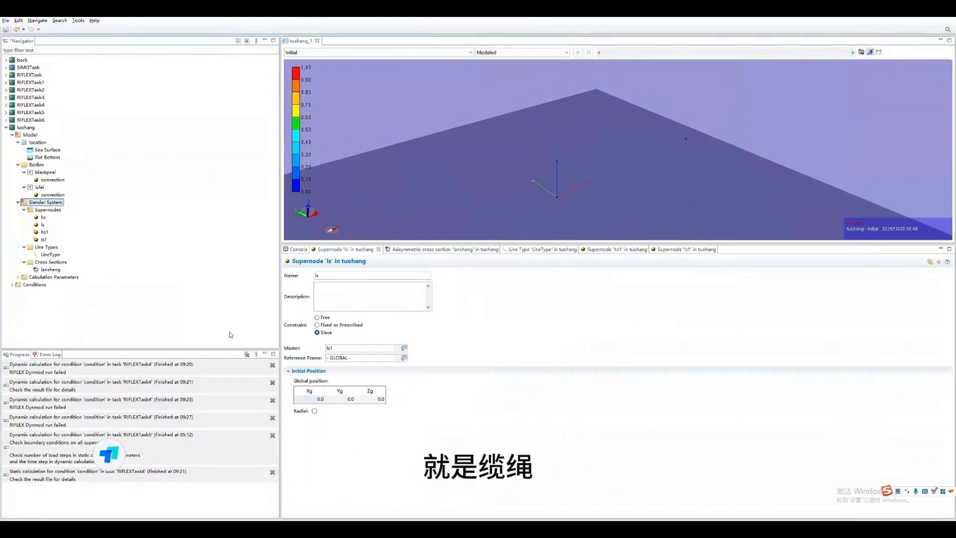
# - Open the new line's definition table and assign LineType as its line type
pyautogui.click(24, 246)
pyautogui.click(45, 255)
pyautogui.click(379, 283)
pyautogui.click(385, 283)
pyautogui.click(357, 291)
# - Connect the line between supernodes by setting End1 to hs1 and End2 to ls1
pyautogui.click(411, 285)
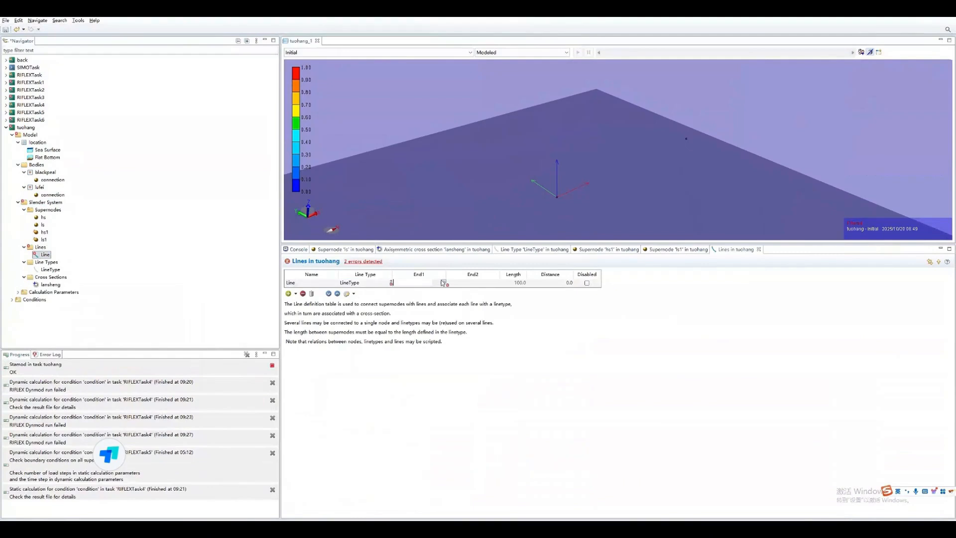
pyautogui.click(441, 283)
pyautogui.click(408, 296)
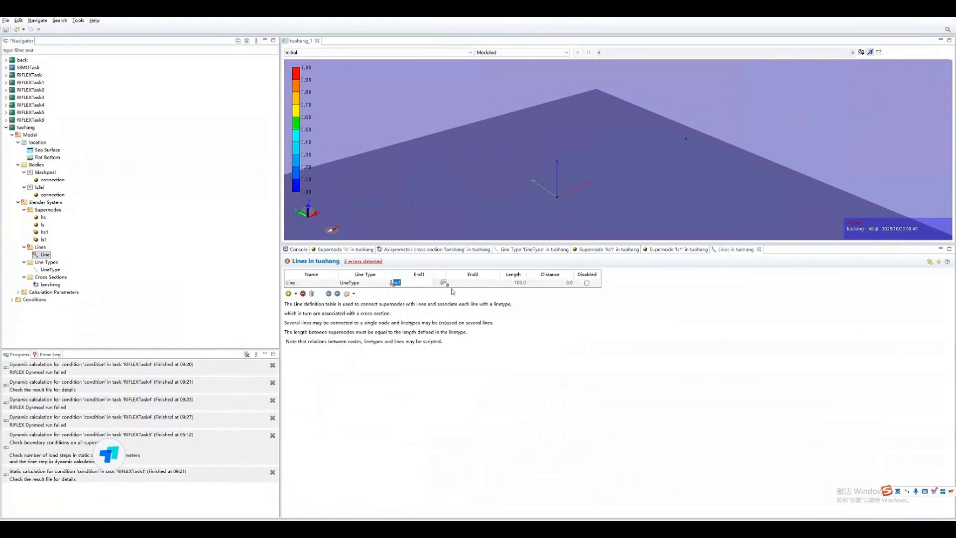
pyautogui.click(477, 284)
pyautogui.click(445, 283)
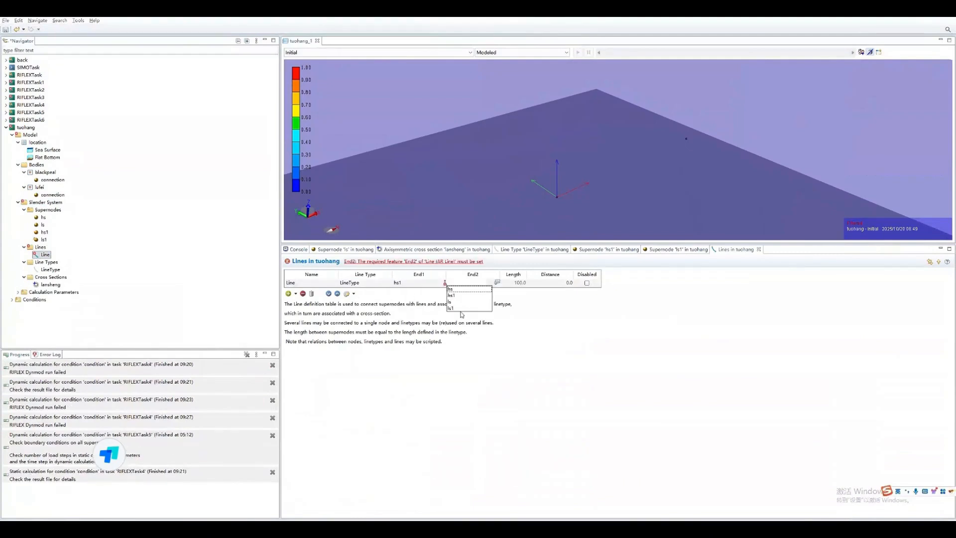
pyautogui.click(459, 308)
pyautogui.click(540, 304)
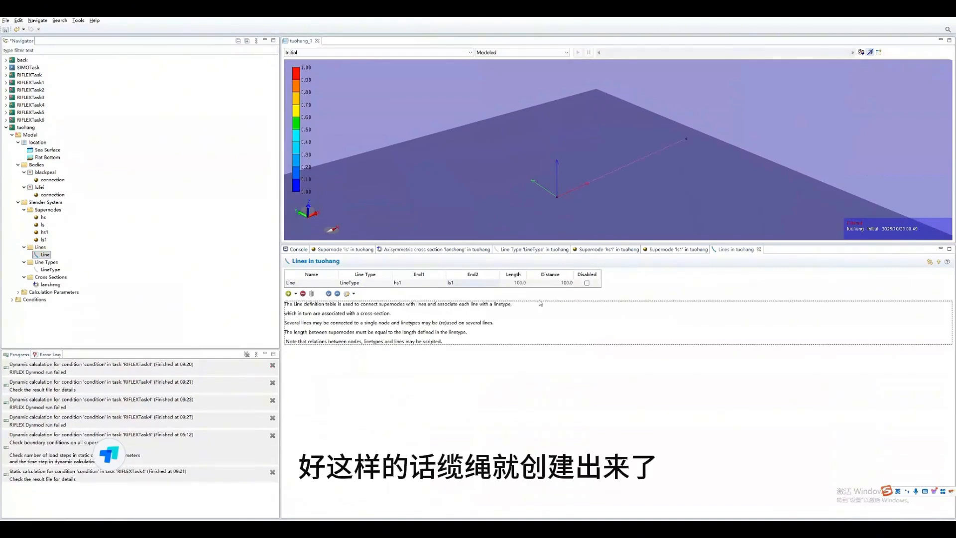
pyautogui.click(570, 386)
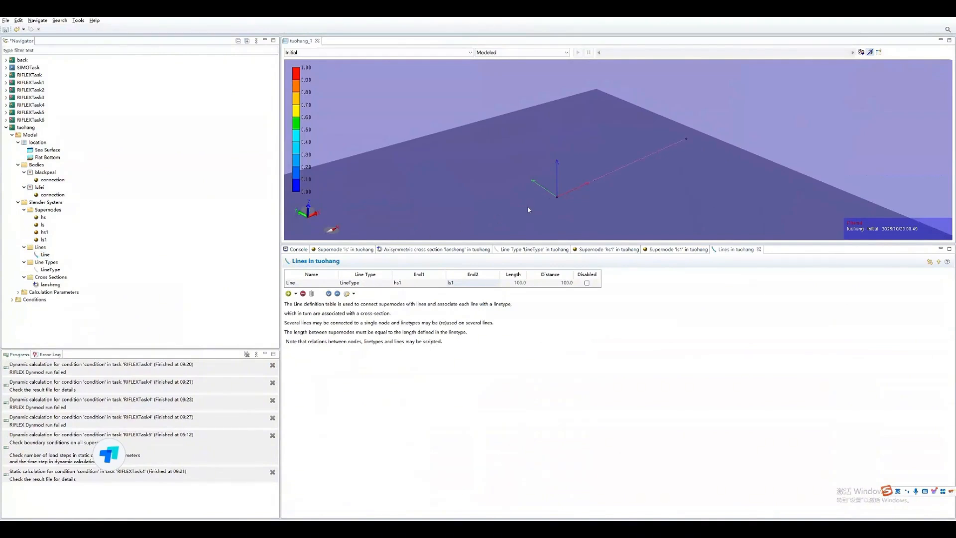
pyautogui.click(639, 185)
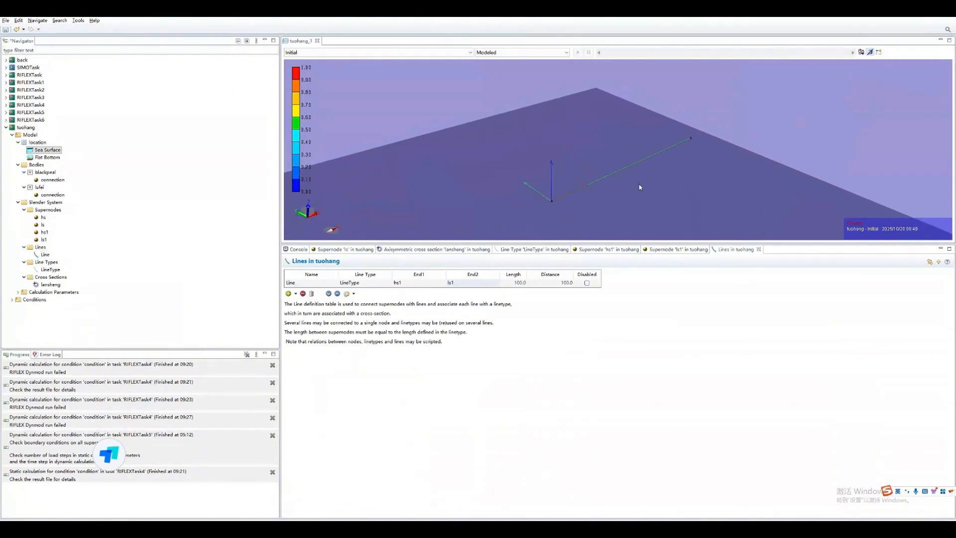
pyautogui.moveTo(637, 192); pyautogui.dragTo(599, 177)
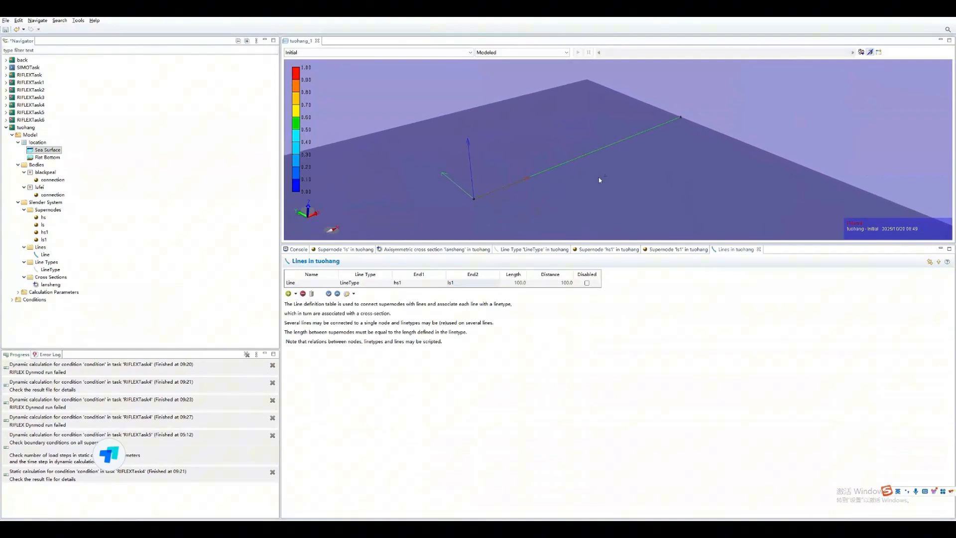
pyautogui.click(563, 163)
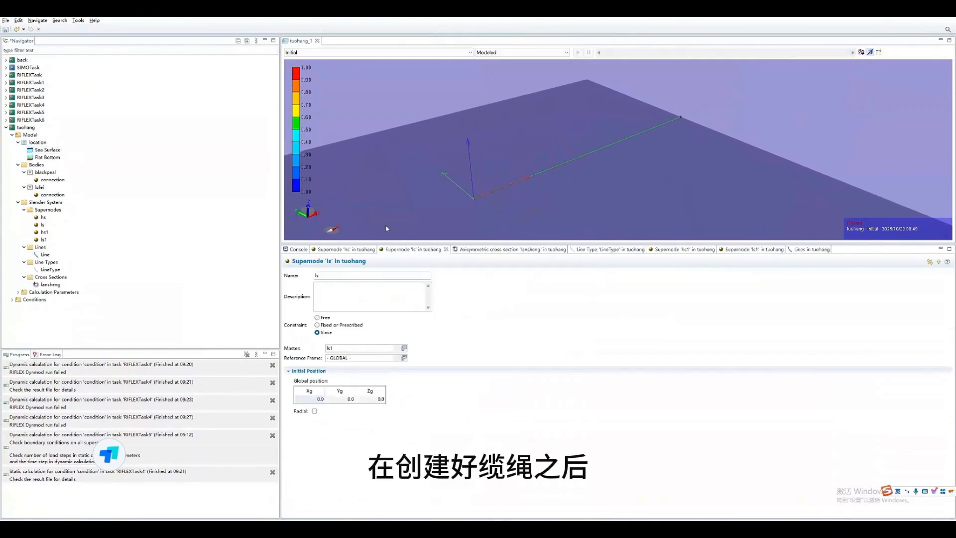
# - Import the SESAM interface file G1.SIF from the WadamRun1 folder as a new task, keeping the default SIF import options
pyautogui.rightClick(103, 318)
pyautogui.click(144, 352)
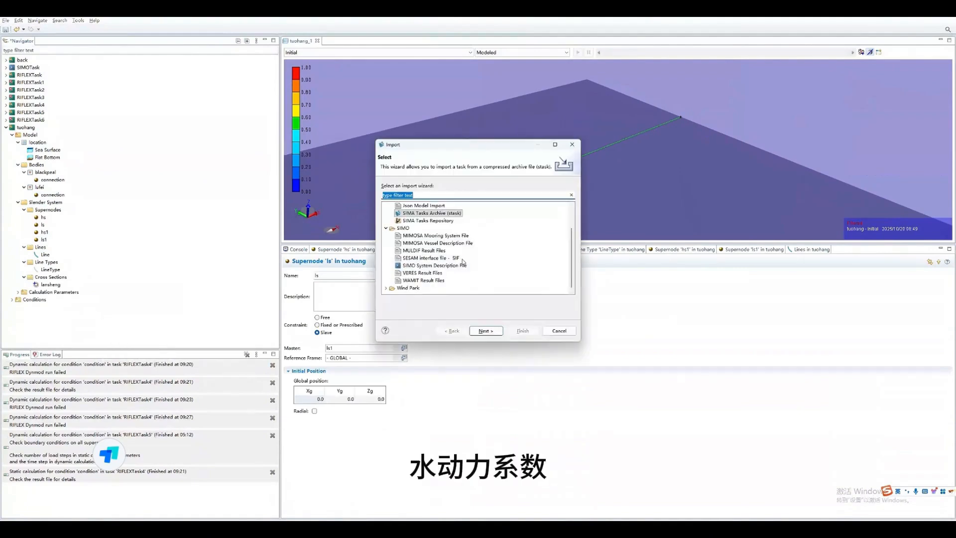
pyautogui.click(446, 258)
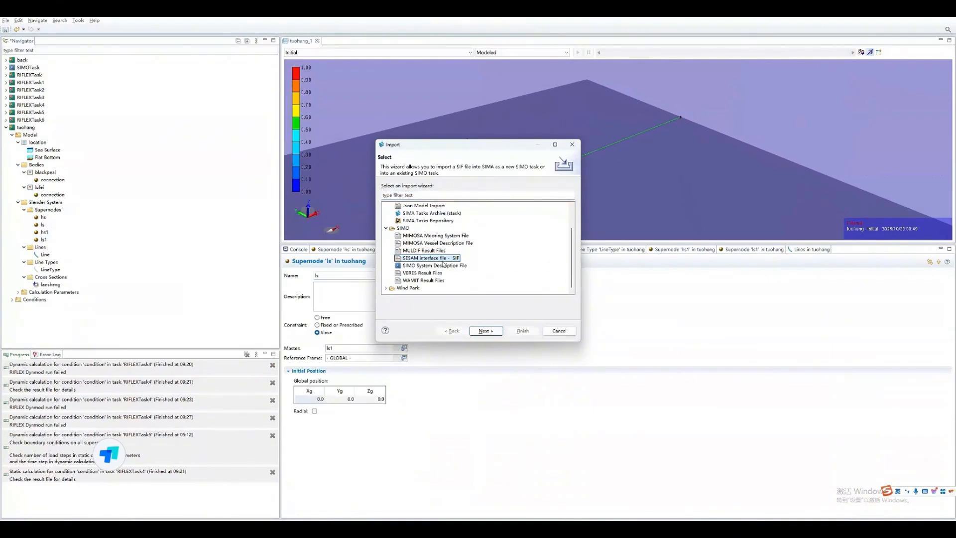
pyautogui.click(486, 331)
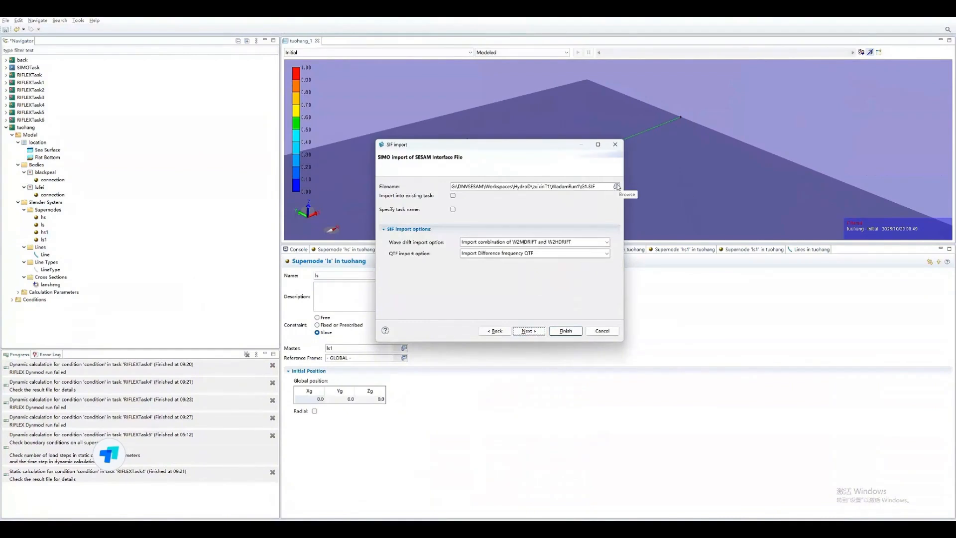
pyautogui.click(617, 186)
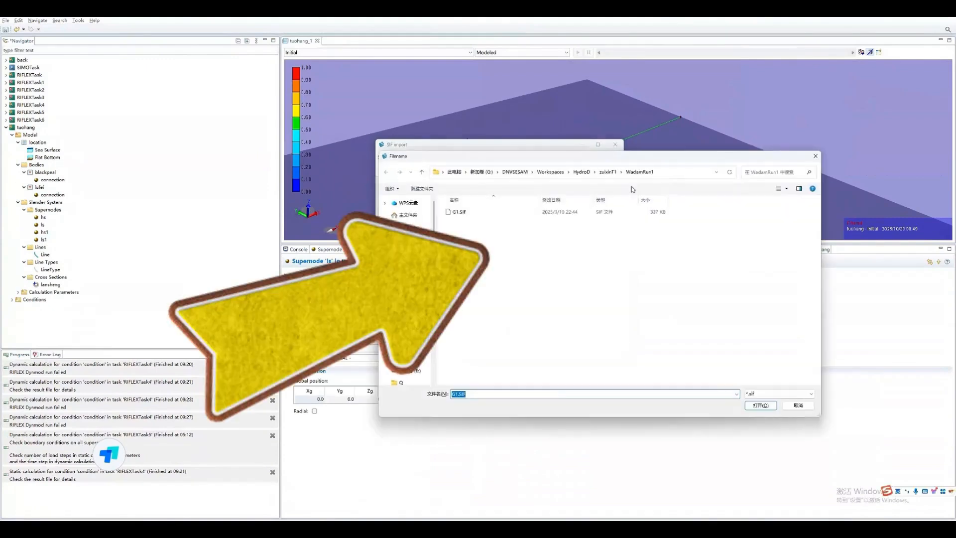
pyautogui.click(563, 212)
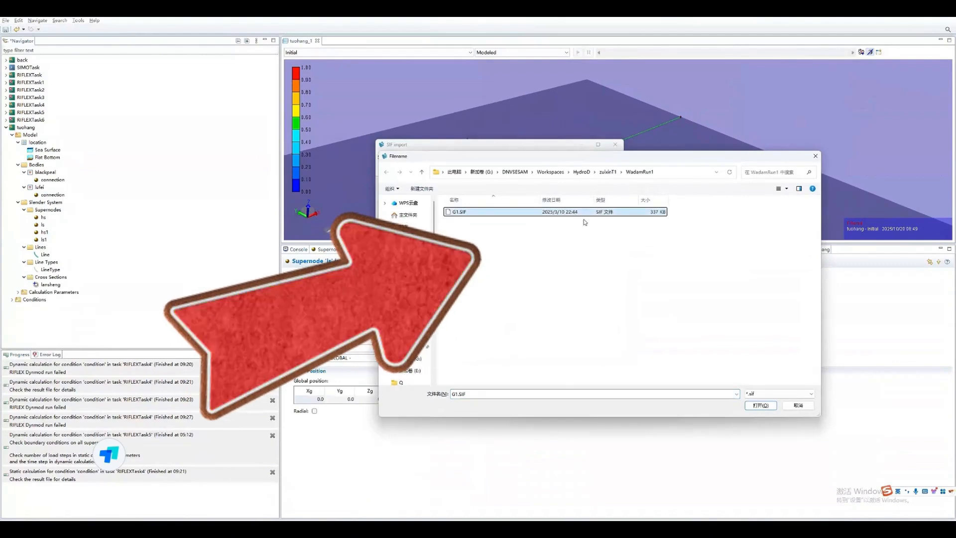
pyautogui.click(761, 406)
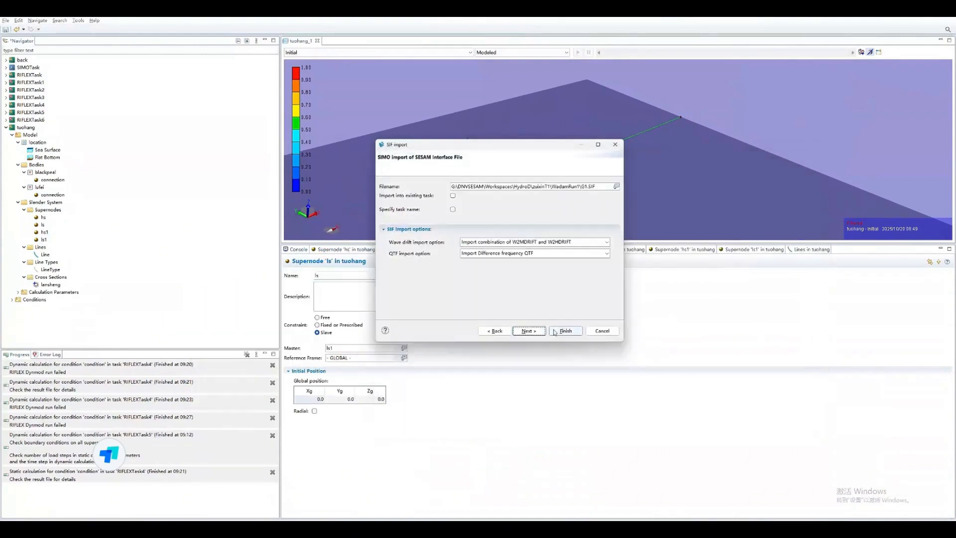
pyautogui.click(582, 332)
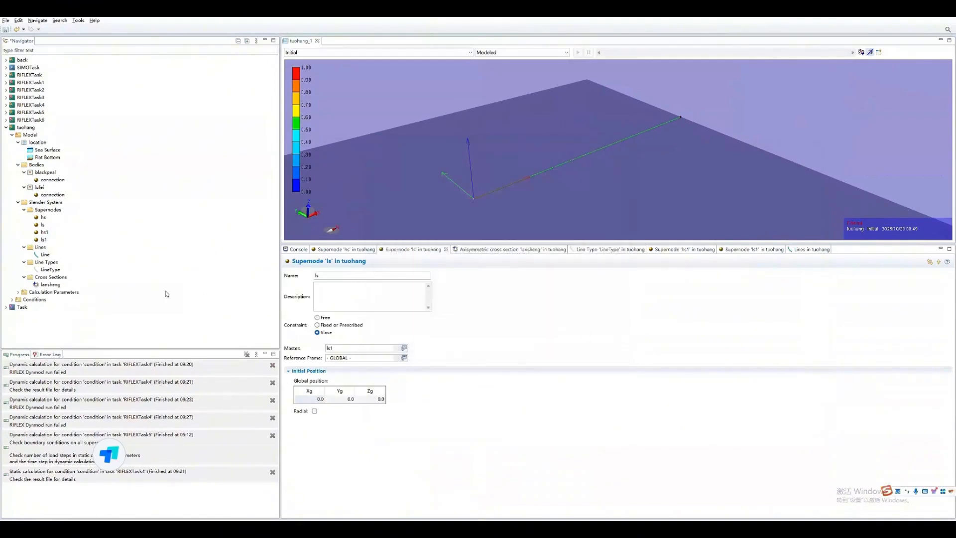
# - Copy the Kinetics folder of body1 in the imported task and paste it into the blackpeal body of tuohang
pyautogui.click(6, 307)
pyautogui.click(12, 315)
pyautogui.click(18, 329)
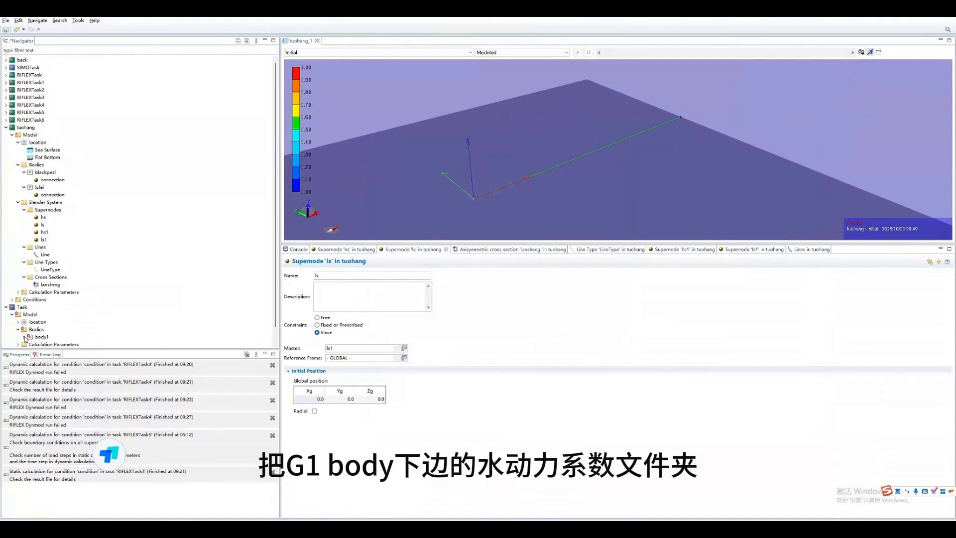
pyautogui.click(24, 337)
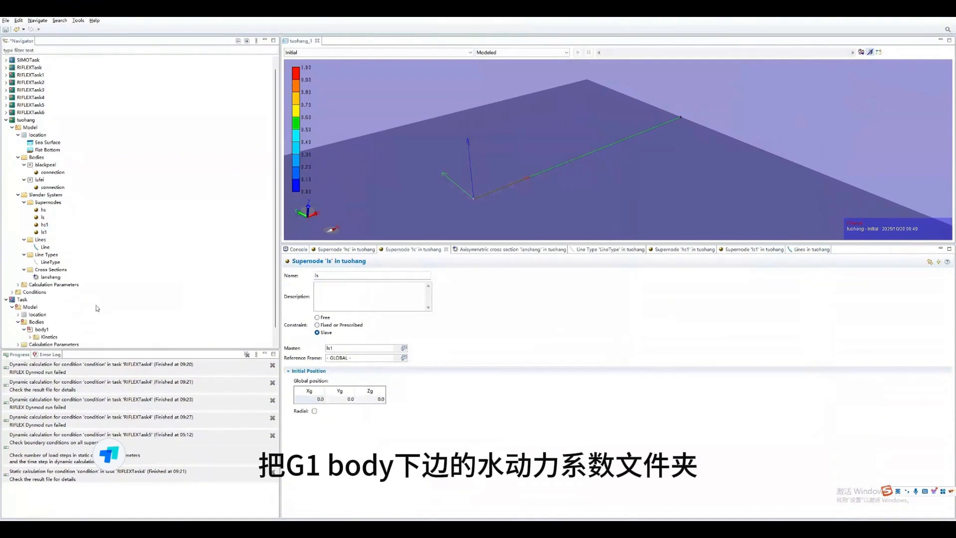
pyautogui.rightClick(44, 337)
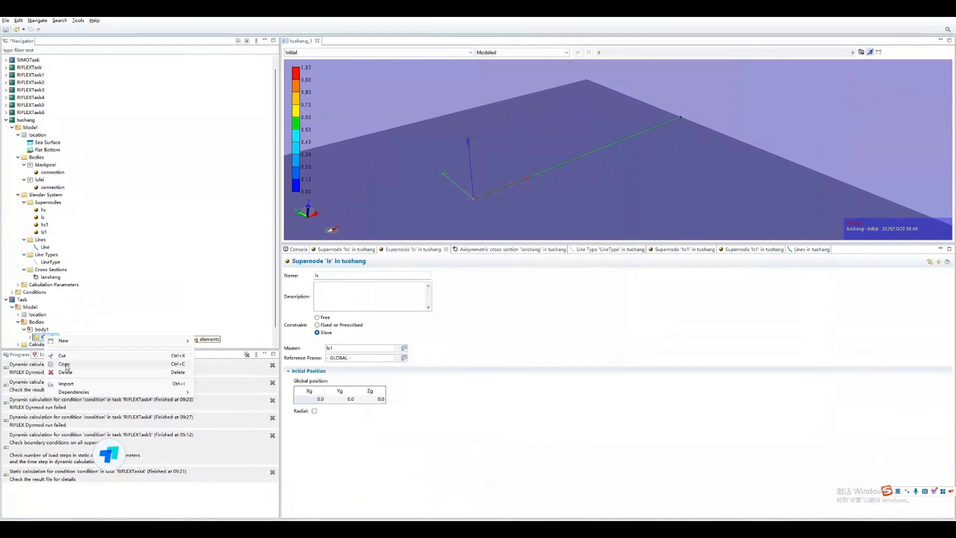
pyautogui.click(65, 364)
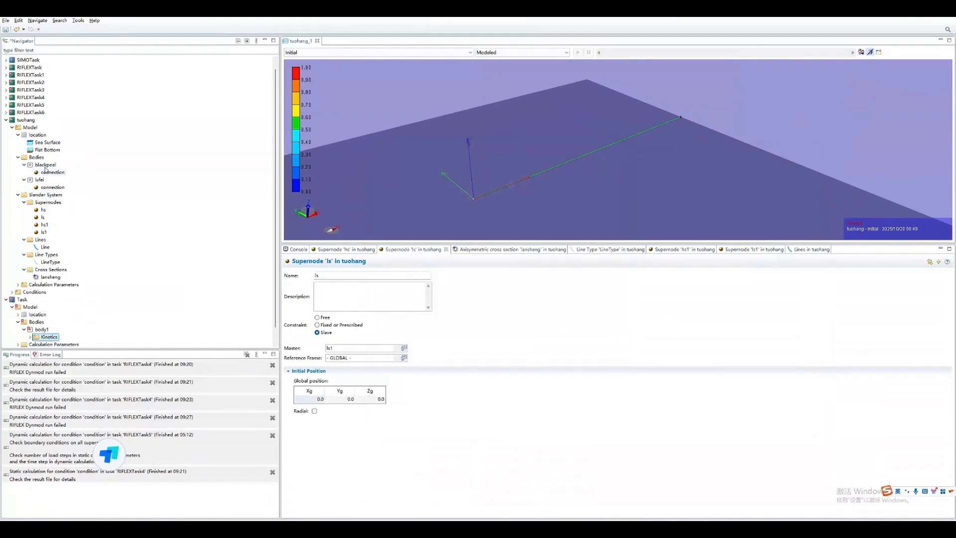
pyautogui.rightClick(45, 165)
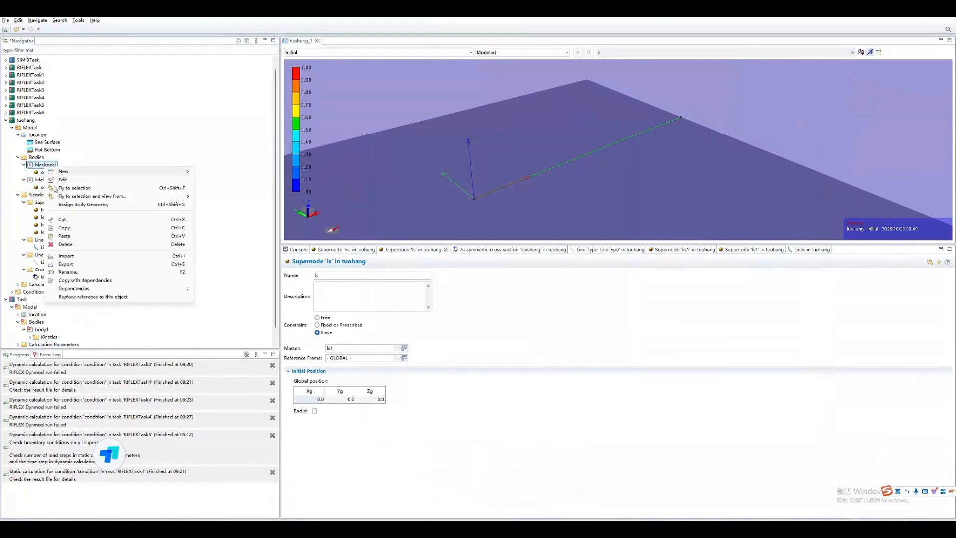
pyautogui.click(74, 238)
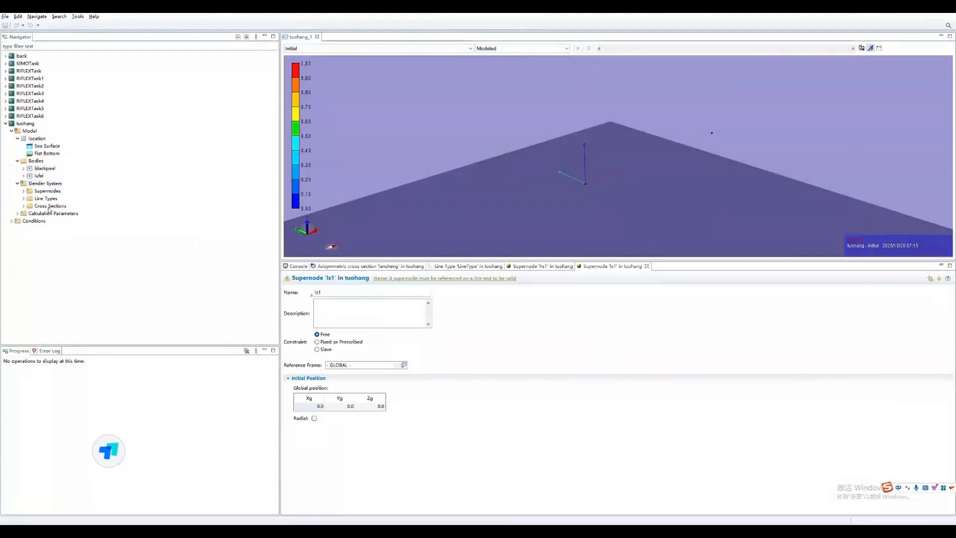
pyautogui.rightClick(57, 252)
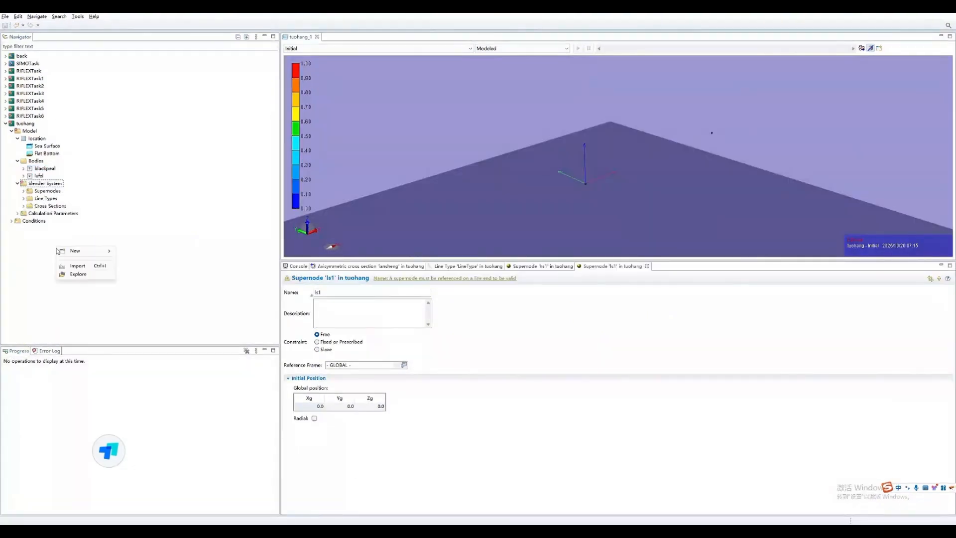
pyautogui.click(105, 269)
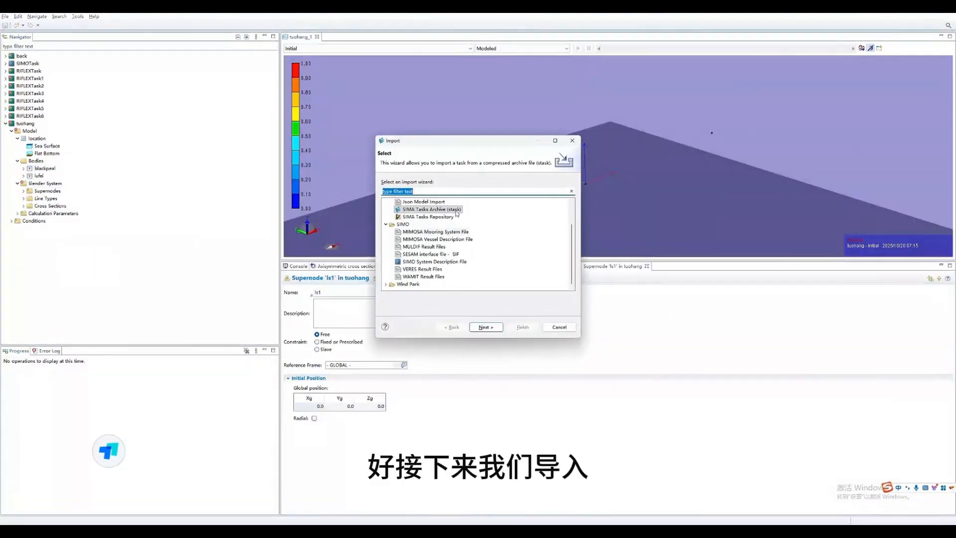
pyautogui.click(444, 255)
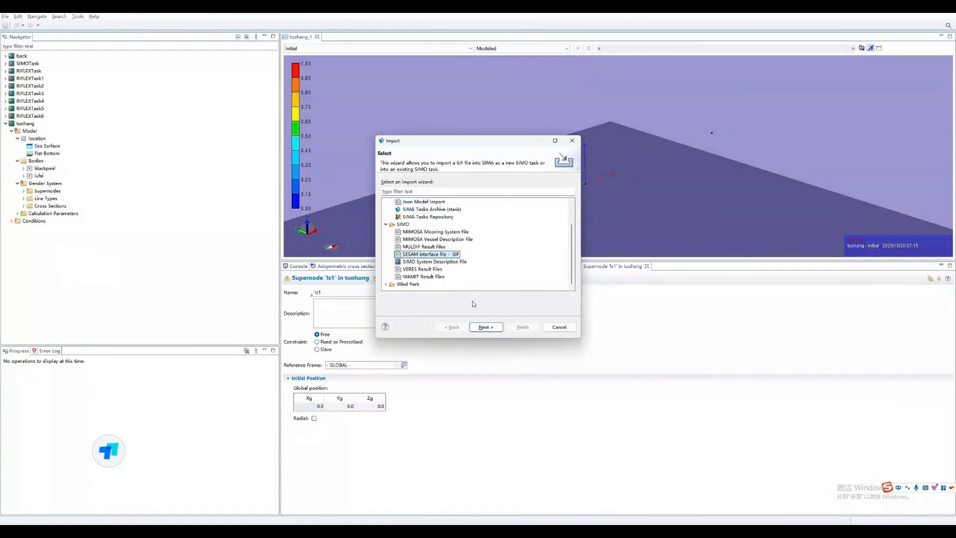
pyautogui.click(486, 327)
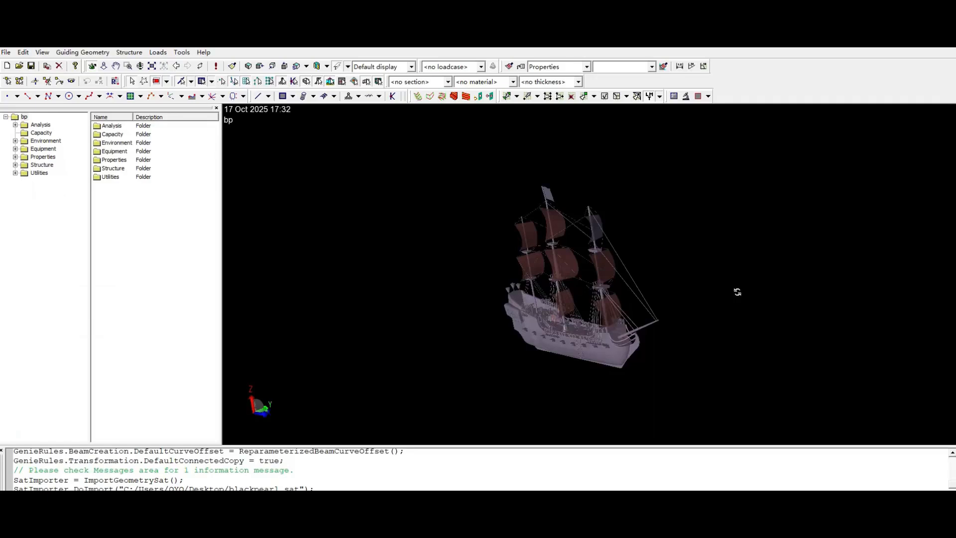
# - Switch to GeniE and examine the bp sailing ship model's hull, deck and rigging from several angles
pyautogui.scroll(6, 607, 340)
pyautogui.moveTo(569, 345); pyautogui.dragTo(773, 318, button='middle')
pyautogui.scroll(-4, 771, 314)
pyautogui.moveTo(636, 330)
pyautogui.mouseDown(button='middle')
pyautogui.moveTo(639, 248)
pyautogui.moveTo(639, 333)
pyautogui.mouseUp(button='middle')
pyautogui.scroll(-4, 457, 379)
pyautogui.moveTo(485, 351); pyautogui.dragTo(587, 367, button='middle')
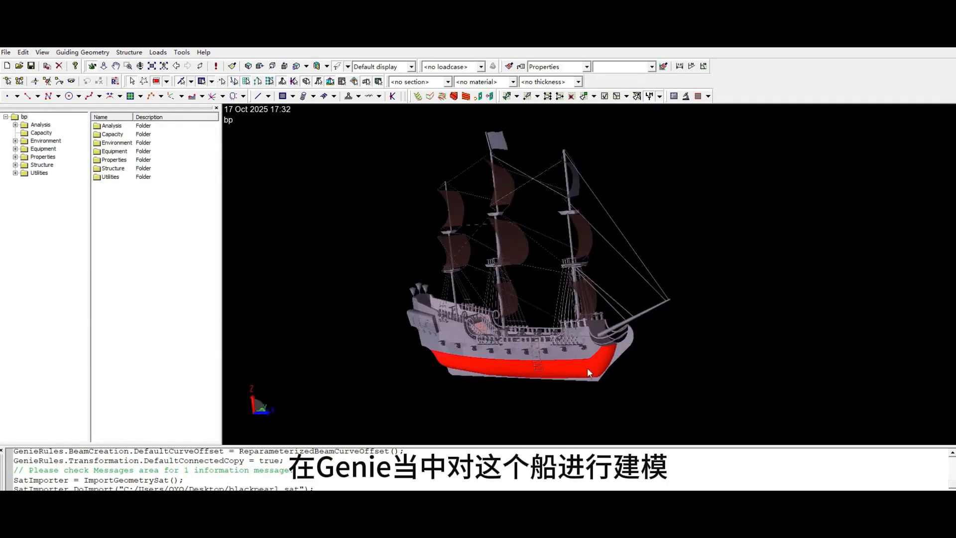
pyautogui.moveTo(504, 372)
pyautogui.mouseDown(button='middle')
pyautogui.moveTo(478, 363)
pyautogui.moveTo(461, 373)
pyautogui.moveTo(575, 368)
pyautogui.moveTo(420, 371)
pyautogui.moveTo(582, 377)
pyautogui.moveTo(545, 378)
pyautogui.moveTo(658, 401)
pyautogui.moveTo(494, 377)
pyautogui.mouseUp(button='middle')
pyautogui.scroll(10, 569, 295)
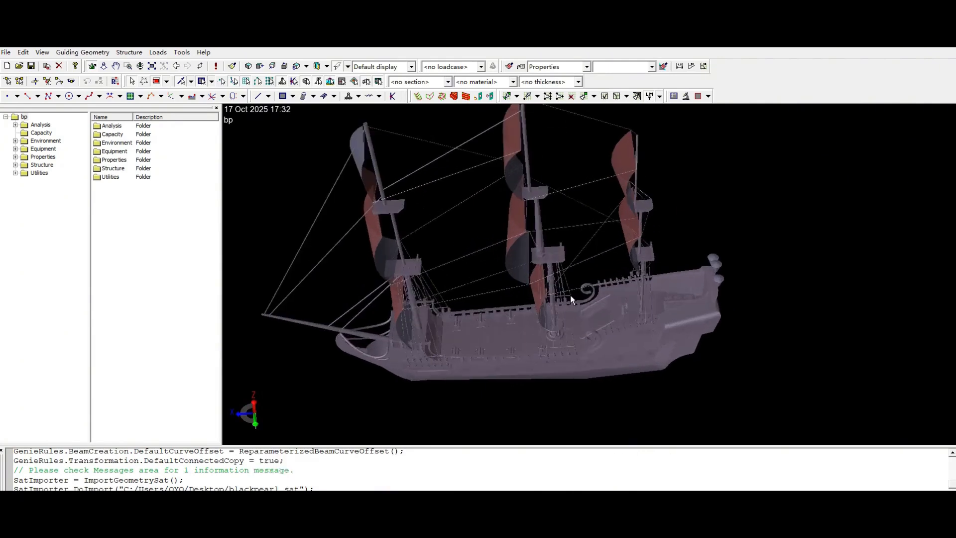
pyautogui.scroll(-12, 581, 305)
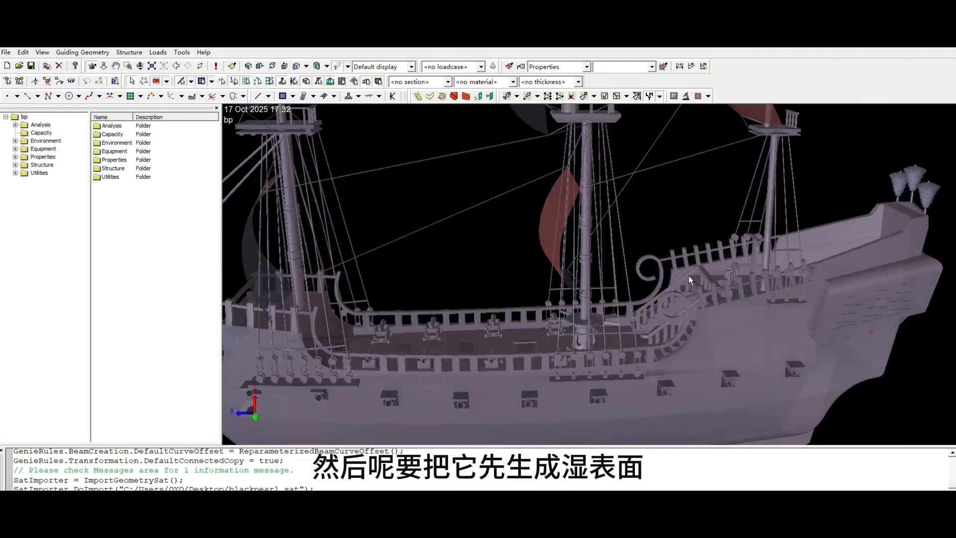
pyautogui.moveTo(645, 302); pyautogui.dragTo(607, 313, button='middle')
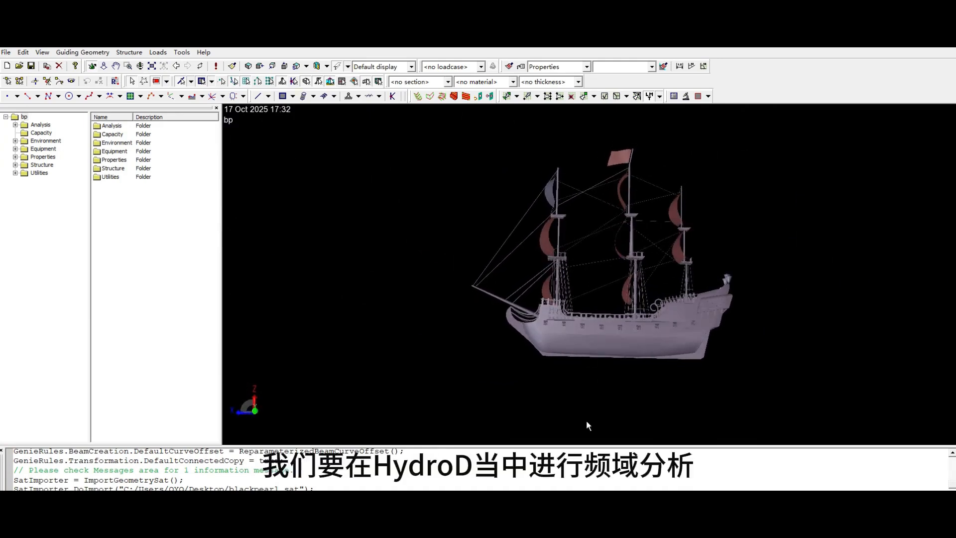
pyautogui.moveTo(587, 425); pyautogui.dragTo(613, 258, button='middle')
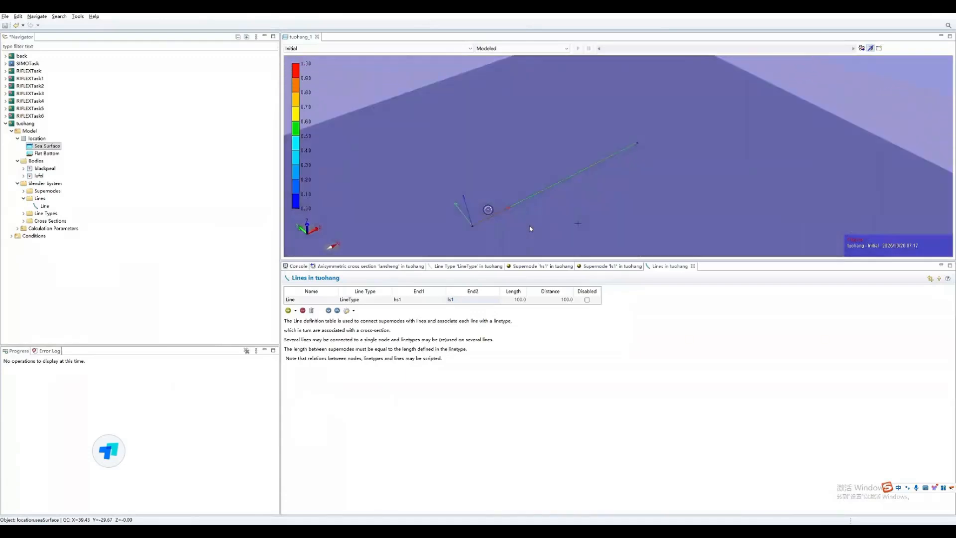
# - Set N Step and Max Iterations to 50 for both Volume Forces and Specified Displacements in tuohang's static calculation
pyautogui.moveTo(530, 229); pyautogui.dragTo(528, 198)
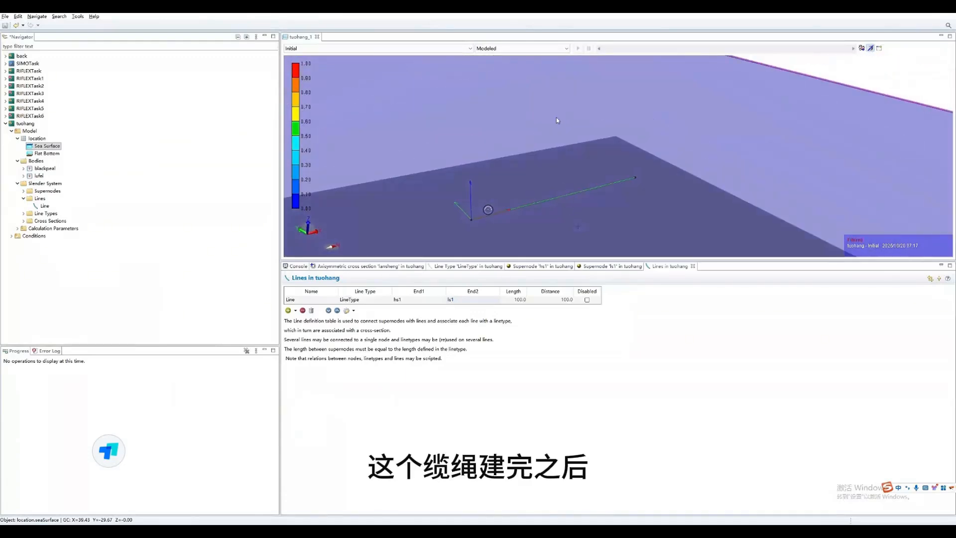
pyautogui.click(17, 228)
pyautogui.doubleClick(50, 236)
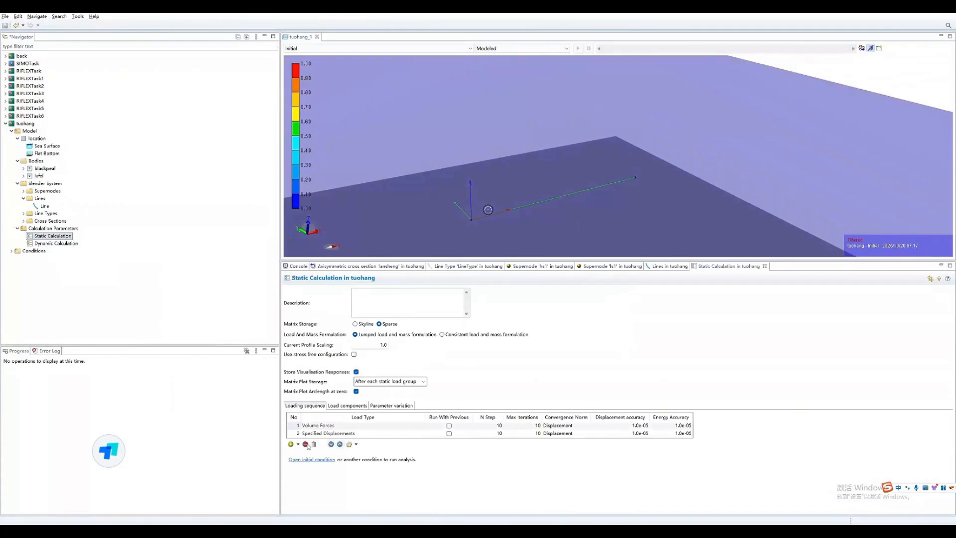
pyautogui.click(489, 425)
pyautogui.write('50')
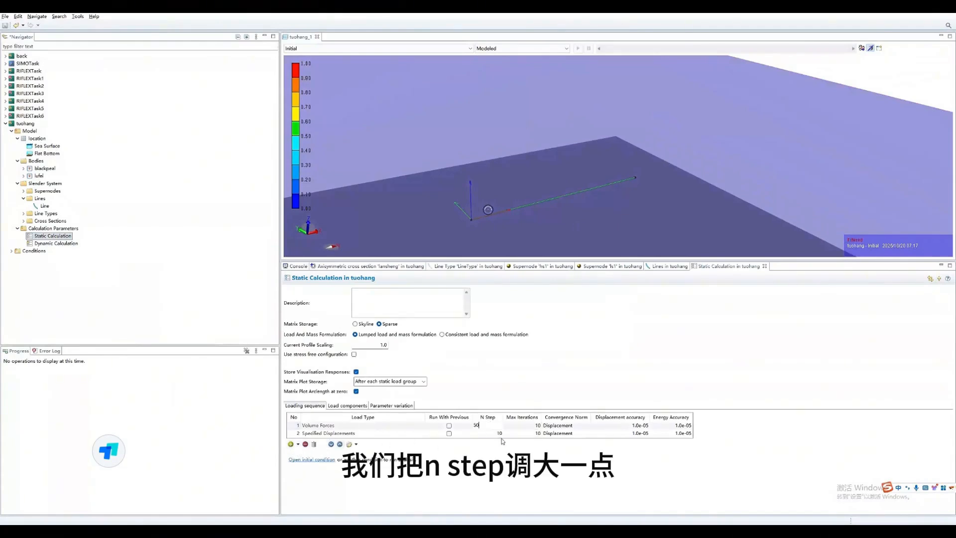
pyautogui.click(495, 433)
pyautogui.write('5')
pyautogui.click(534, 428)
pyautogui.write('50')
pyautogui.press('Return')
pyautogui.click(526, 433)
pyautogui.write('50')
pyautogui.press('Return')
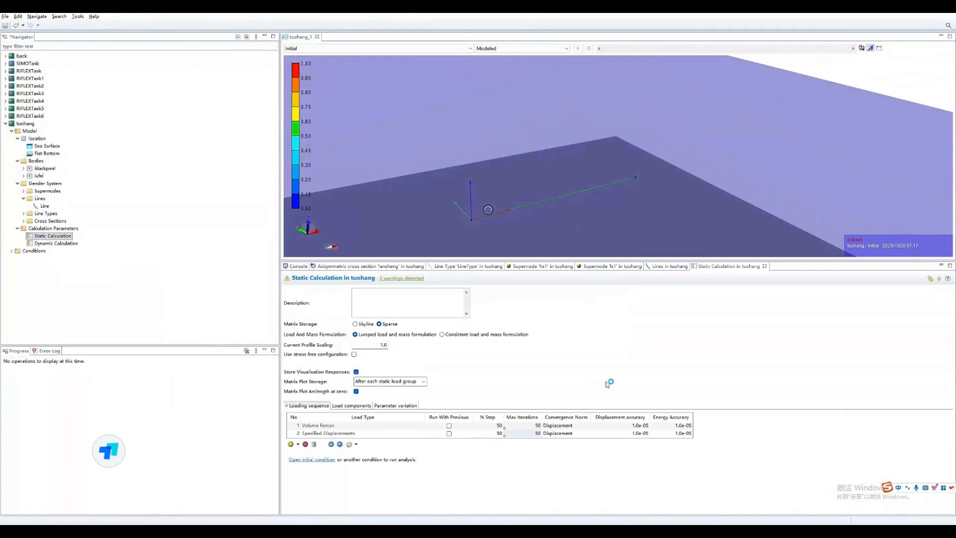
# - Set the dynamic calculation's simulation length and requested time series length to 2000 each for the irregular analysis
pyautogui.doubleClick(64, 243)
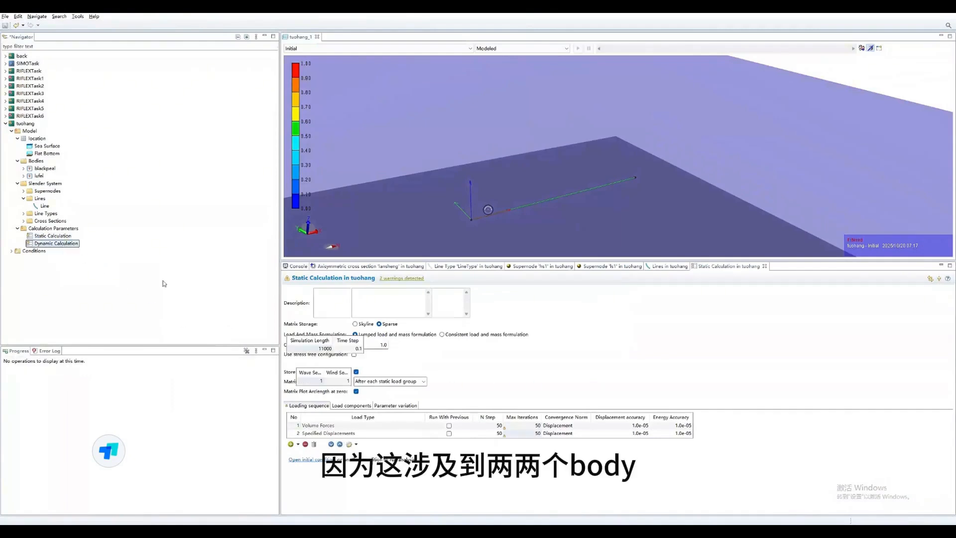
pyautogui.doubleClick(321, 349)
pyautogui.write('2000')
pyautogui.press('Return')
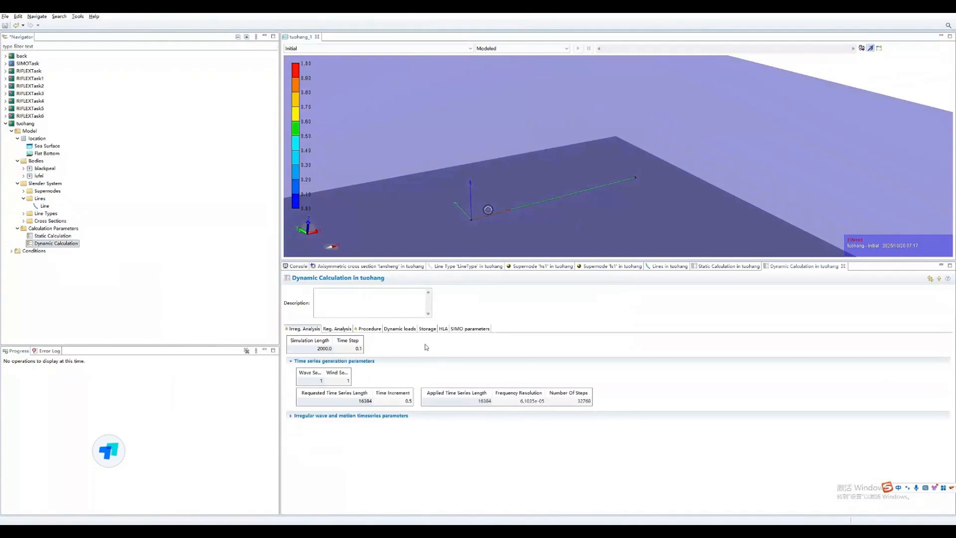
pyautogui.doubleClick(356, 400)
pyautogui.write('2000')
pyautogui.press('Return')
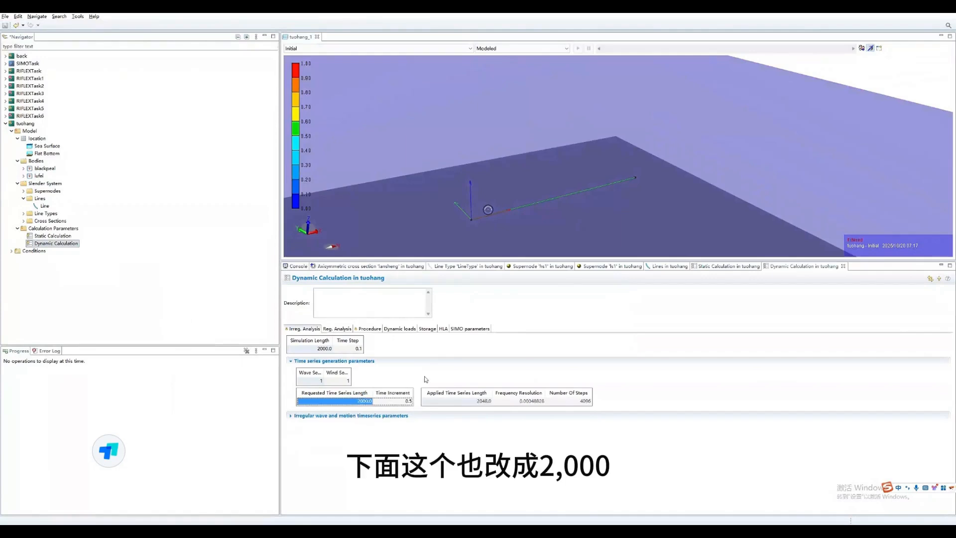
# - Add a boundary change to the dynamic loads that frees supernode hs at time 0
pyautogui.click(407, 329)
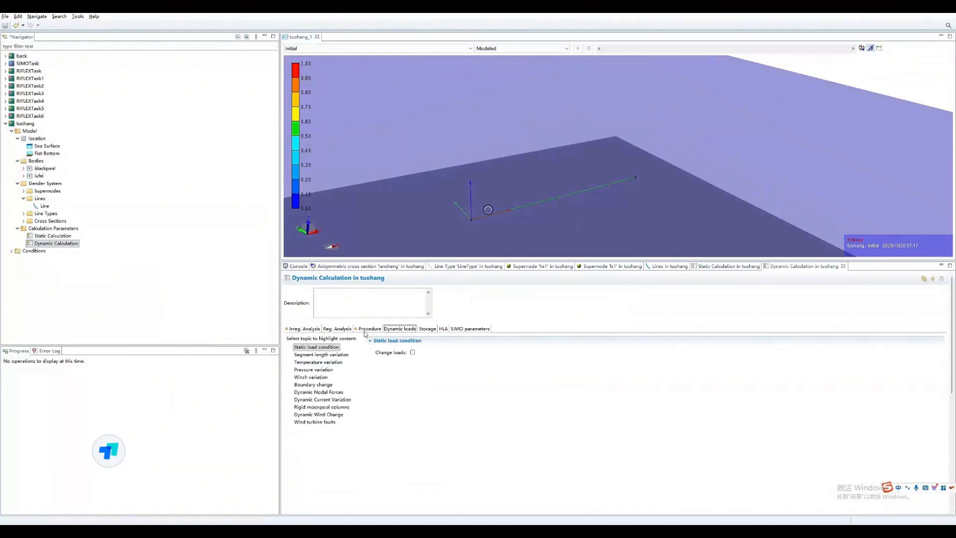
pyautogui.click(314, 384)
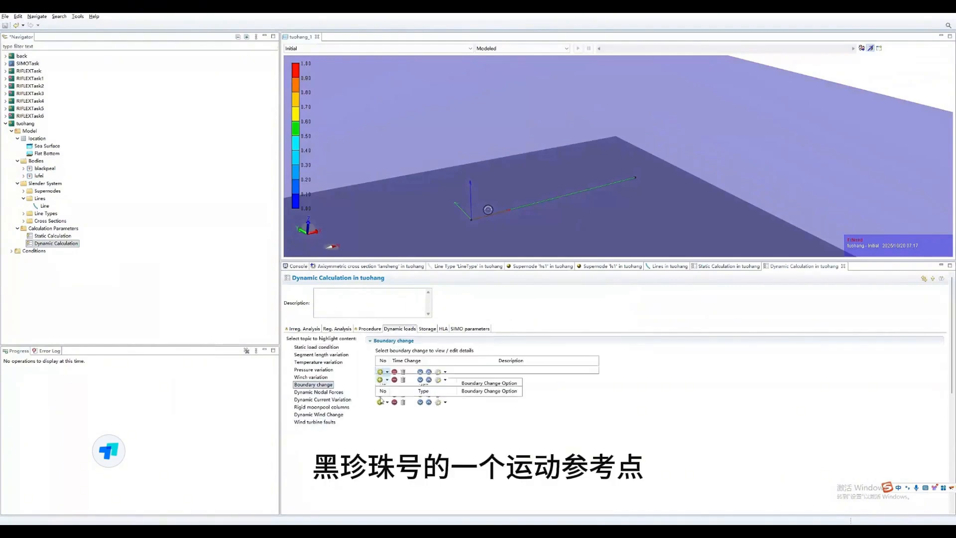
pyautogui.click(381, 402)
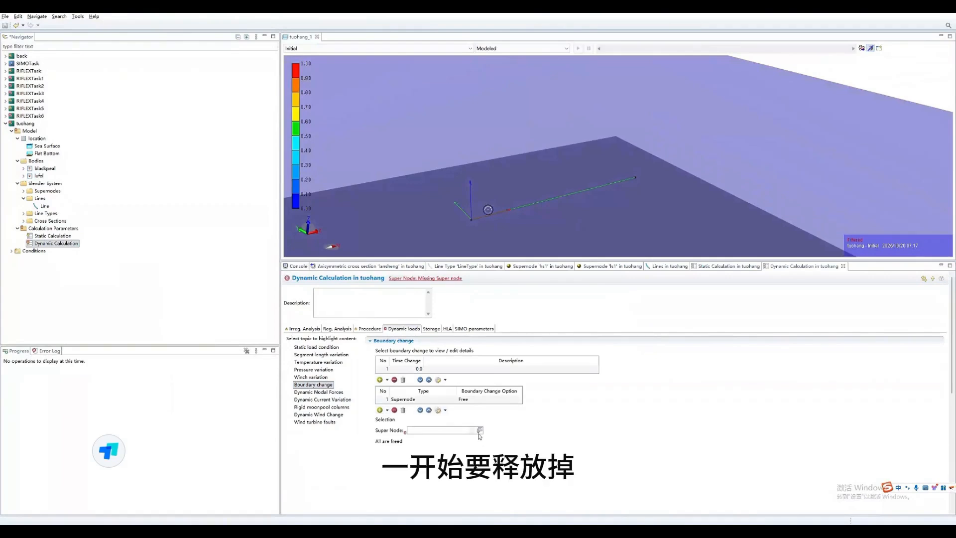
pyautogui.click(479, 430)
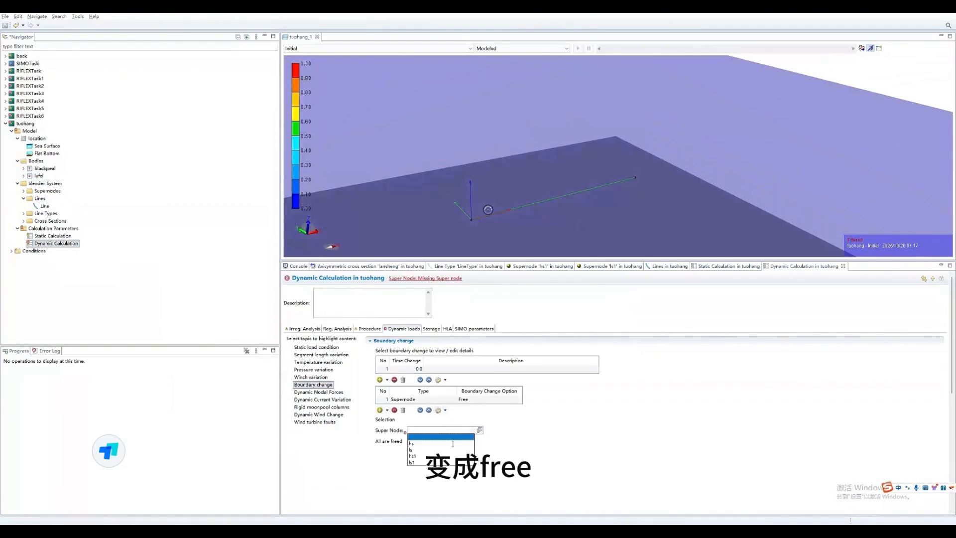
pyautogui.click(414, 443)
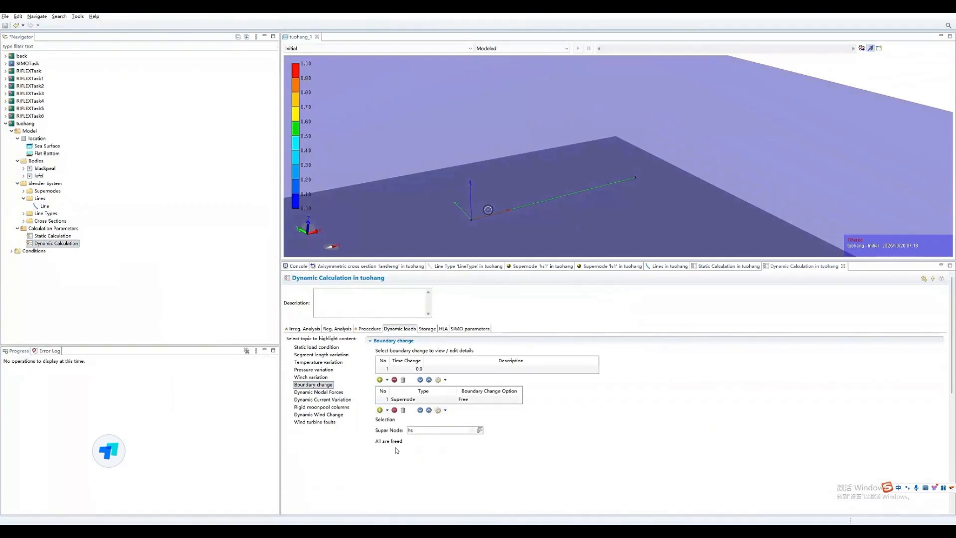
# - Enable 3D visualization storage for the dynamic calculation and set its end time to 1000
pyautogui.click(429, 282)
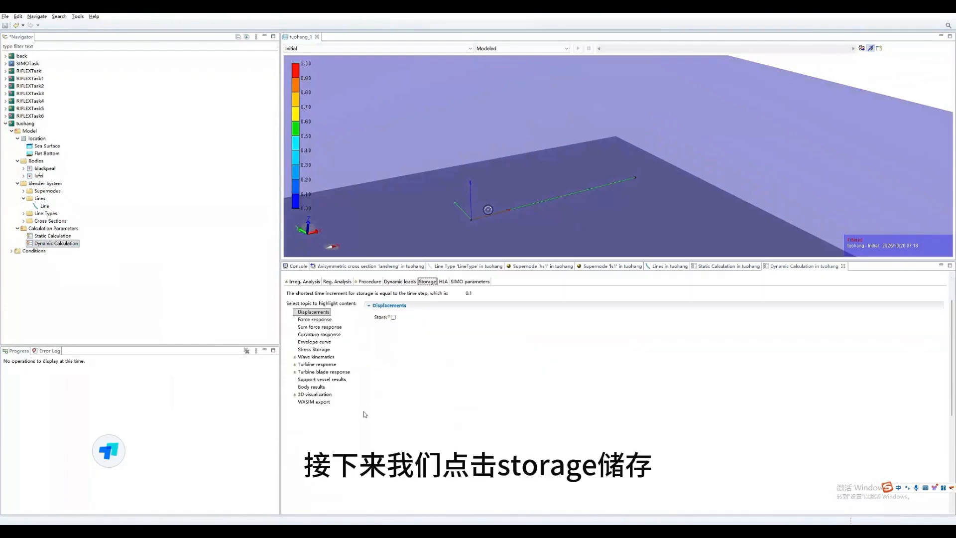
pyautogui.click(312, 395)
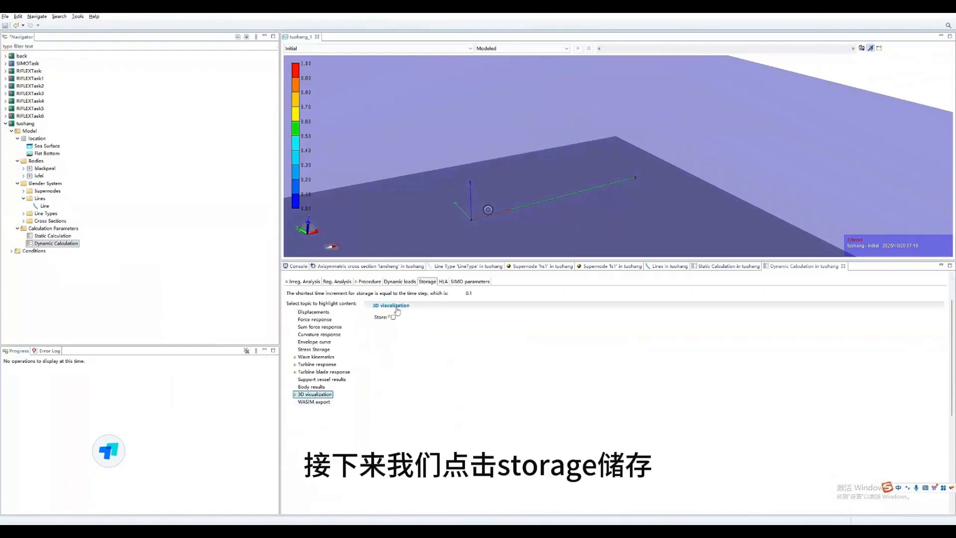
pyautogui.click(393, 317)
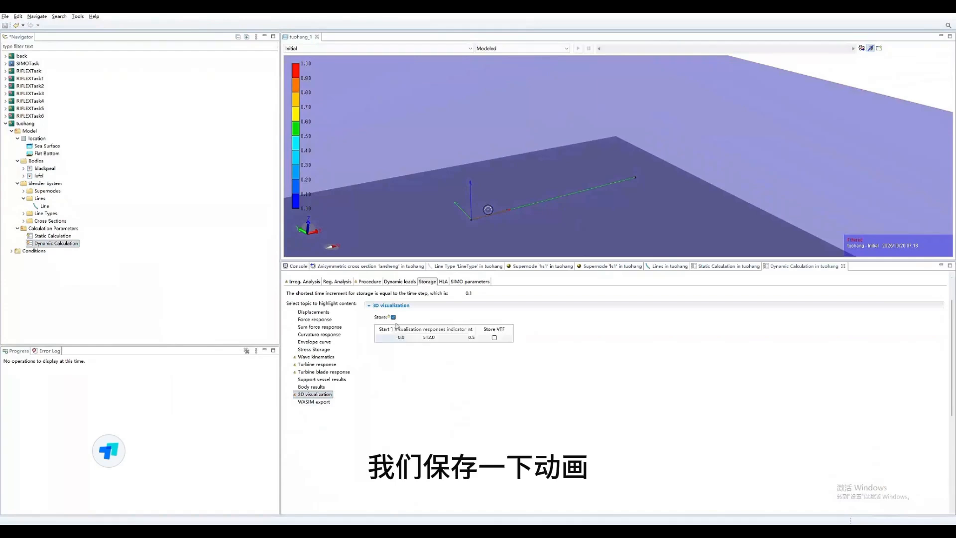
pyautogui.click(426, 337)
pyautogui.write('1000')
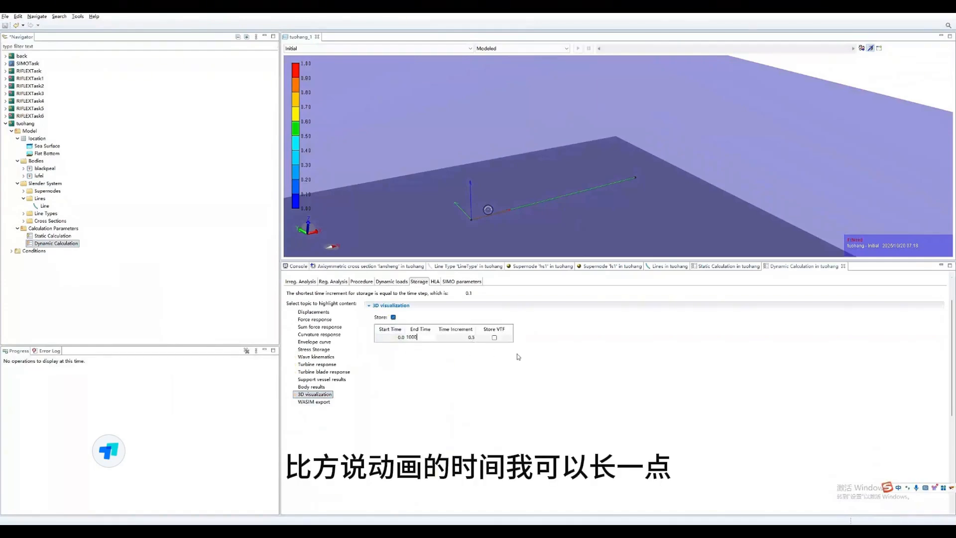
pyautogui.press('Return')
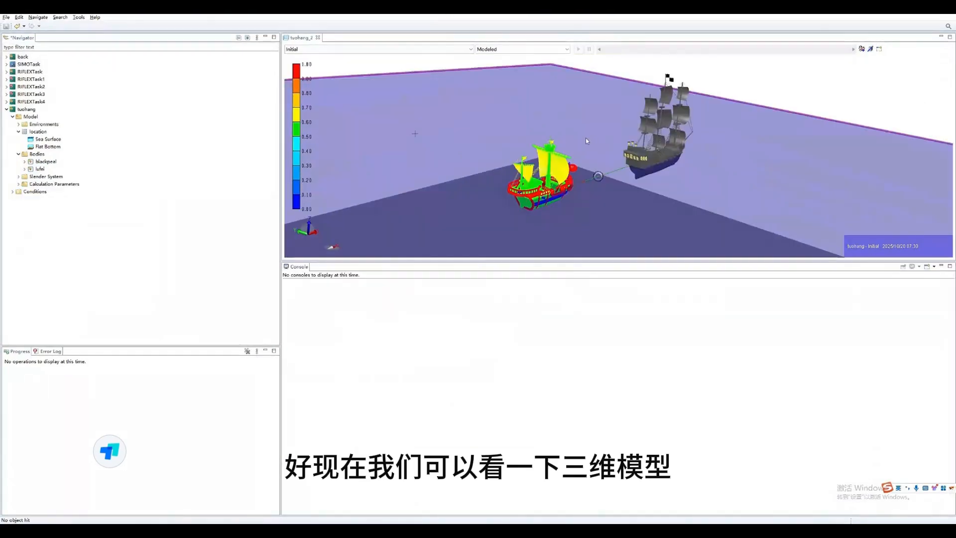
# - Add a new Specified Force to the blackpeal body in tuohang and expand its Specified Forces folder
pyautogui.moveTo(585, 139); pyautogui.dragTo(650, 169)
pyautogui.click(652, 173)
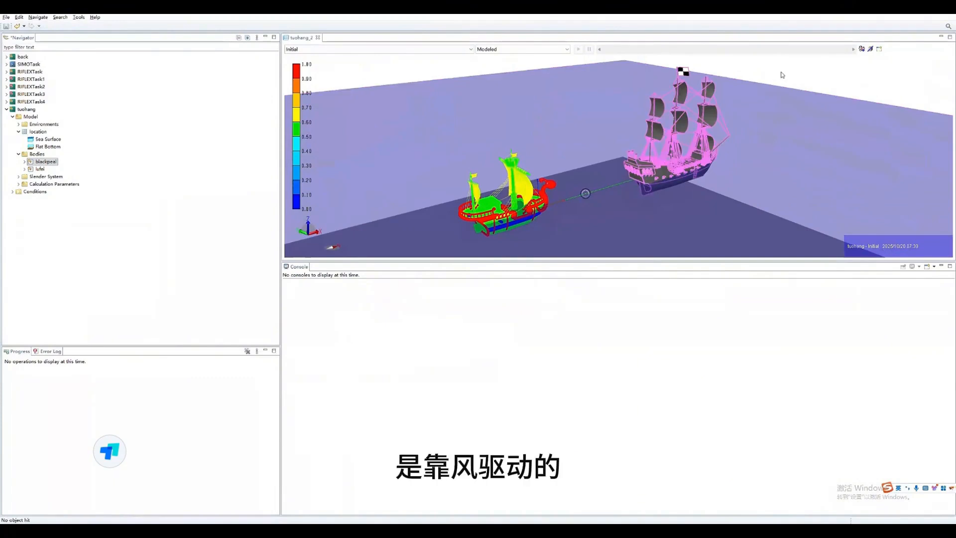
pyautogui.click(794, 73)
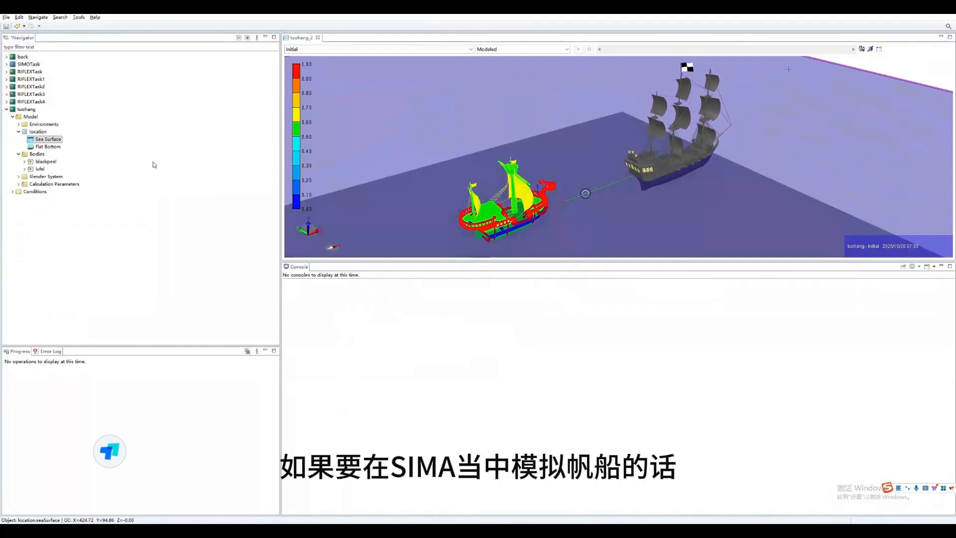
pyautogui.click(24, 161)
pyautogui.click(43, 162)
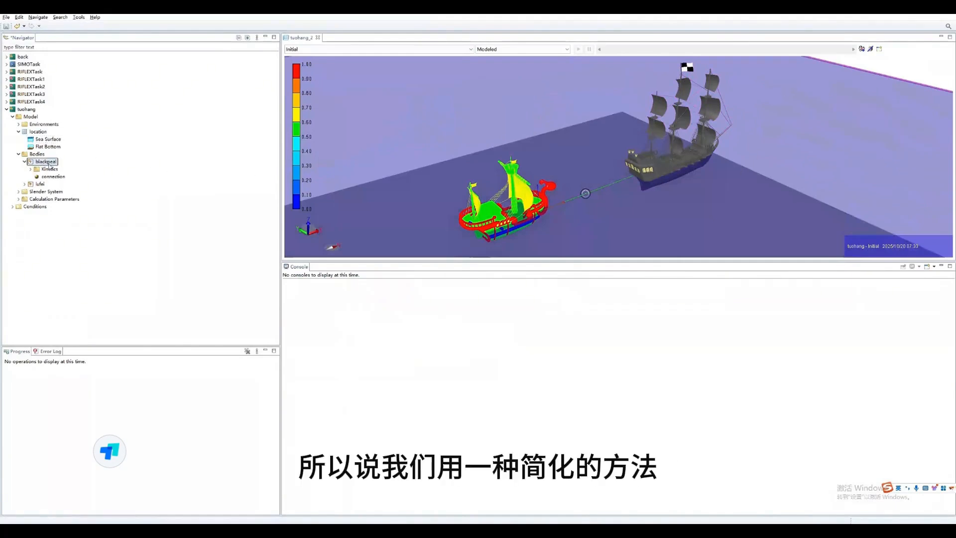
pyautogui.rightClick(51, 165)
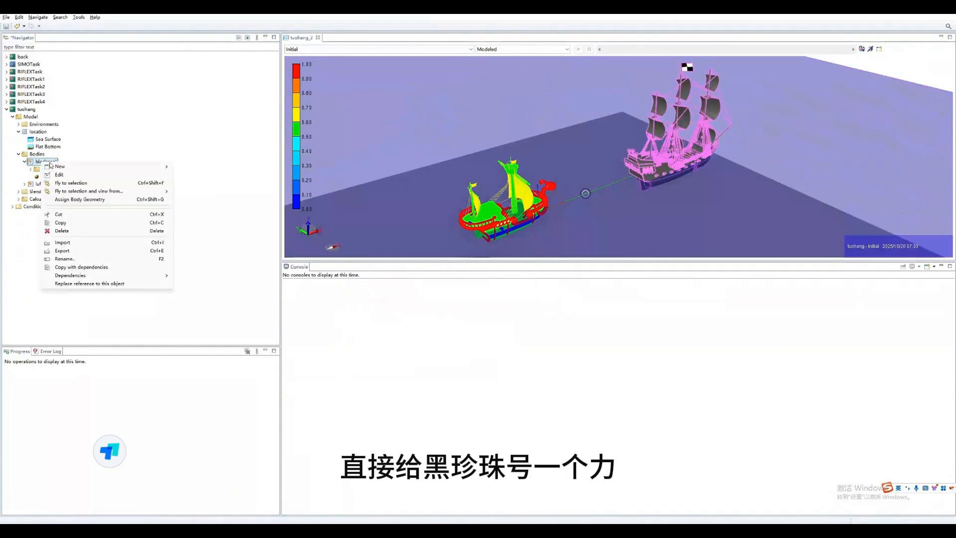
pyautogui.moveTo(75, 167)
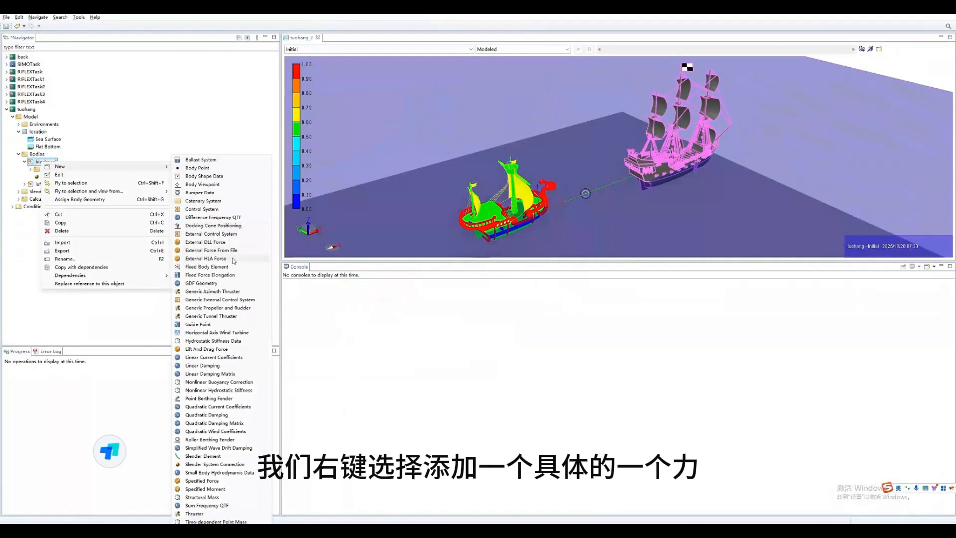
pyautogui.click(209, 482)
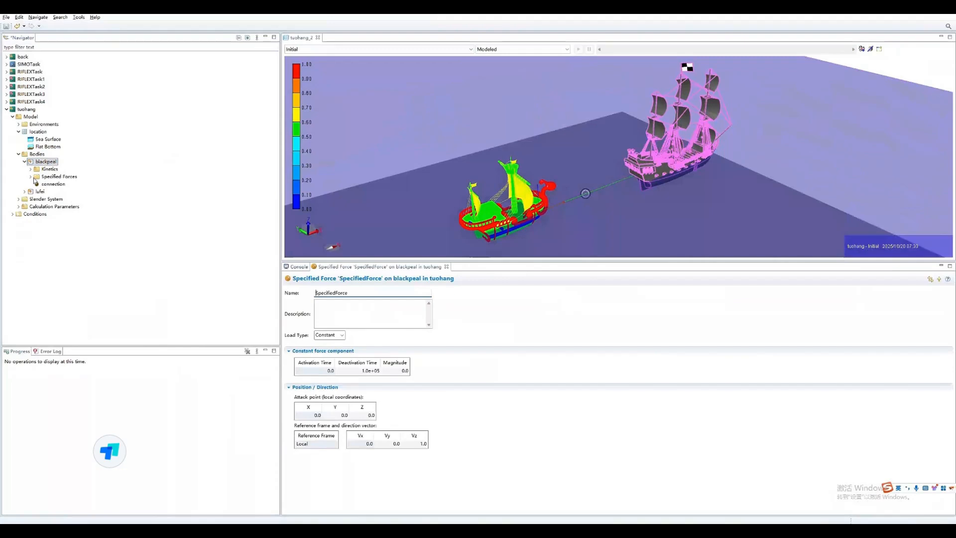
pyautogui.click(31, 176)
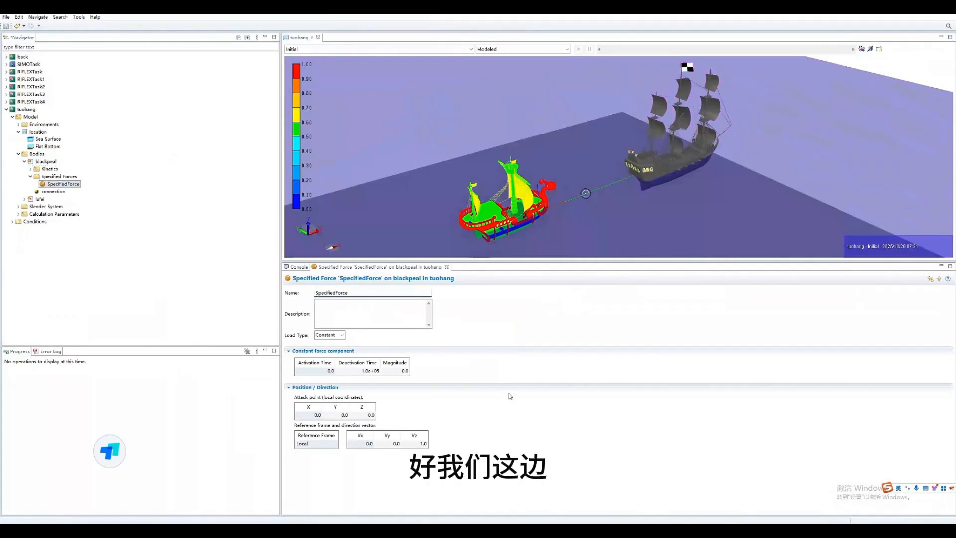
# - Set the specified force's magnitude to 5e6 and its direction vector to Vx 1 and Vz 0
pyautogui.click(399, 371)
pyautogui.write('5e6')
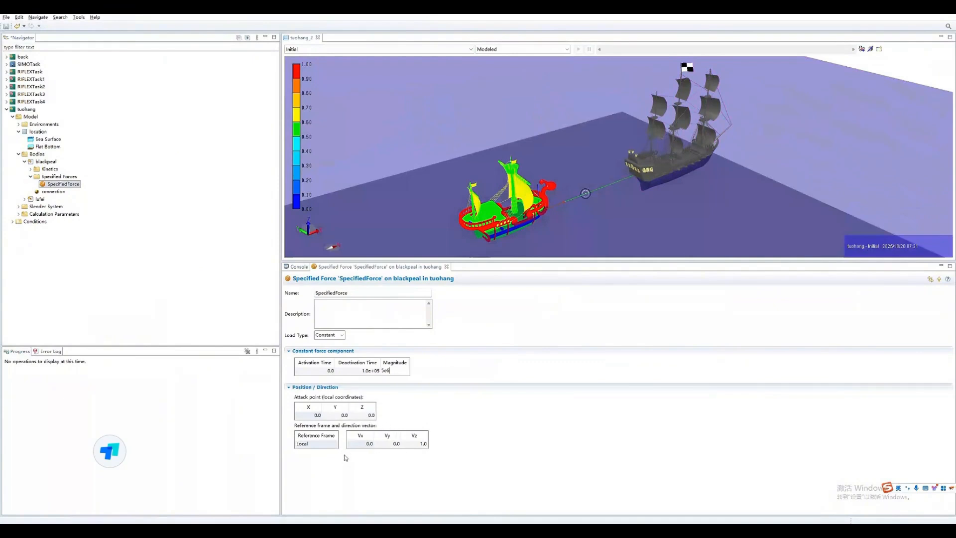
pyautogui.click(364, 443)
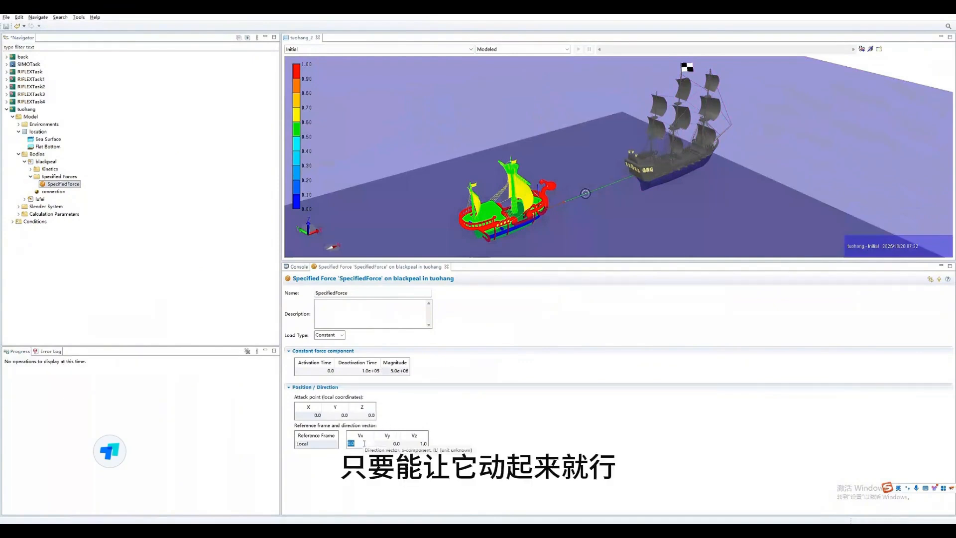
pyautogui.write('1')
pyautogui.press('Return')
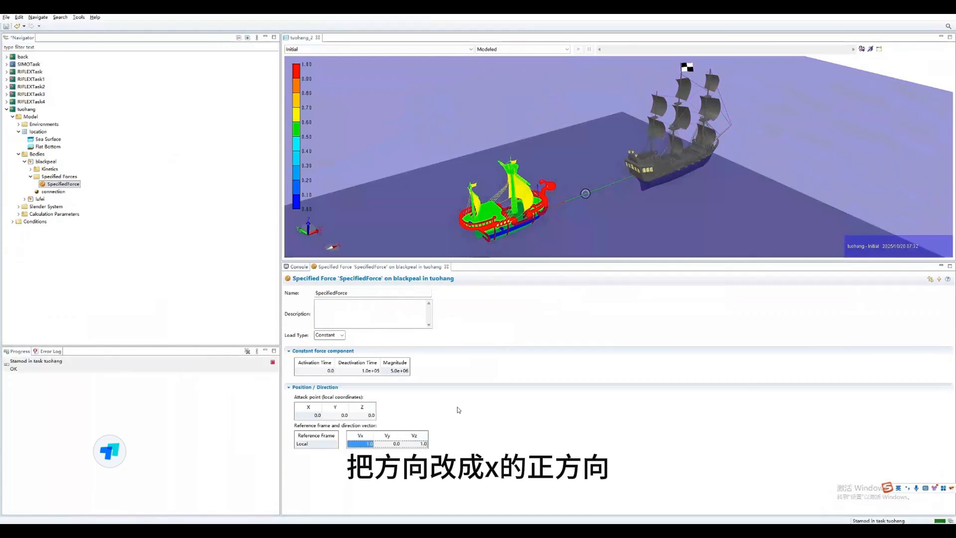
pyautogui.click(422, 444)
pyautogui.write('0')
pyautogui.press('Return')
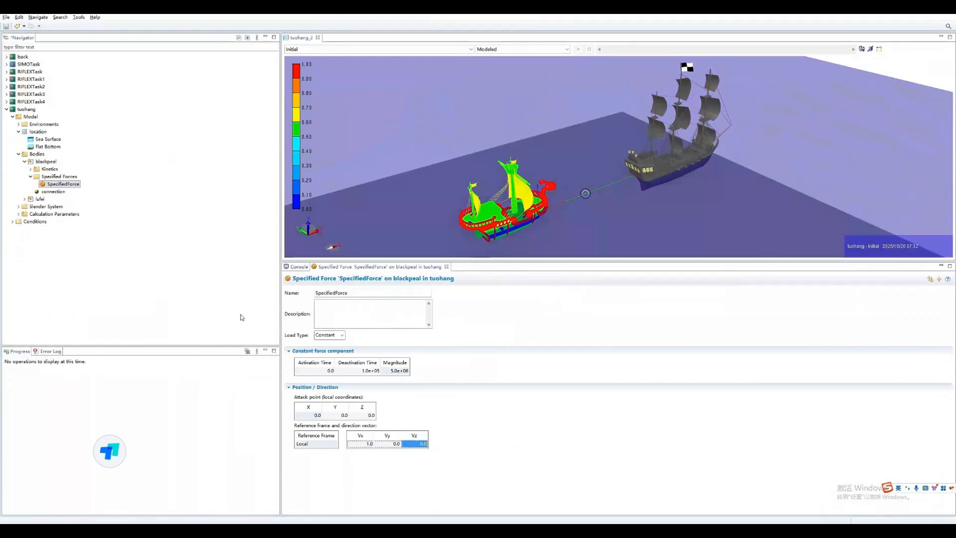
# - Check the activation and deactivation times of the specified force on blackpeal
pyautogui.click(322, 370)
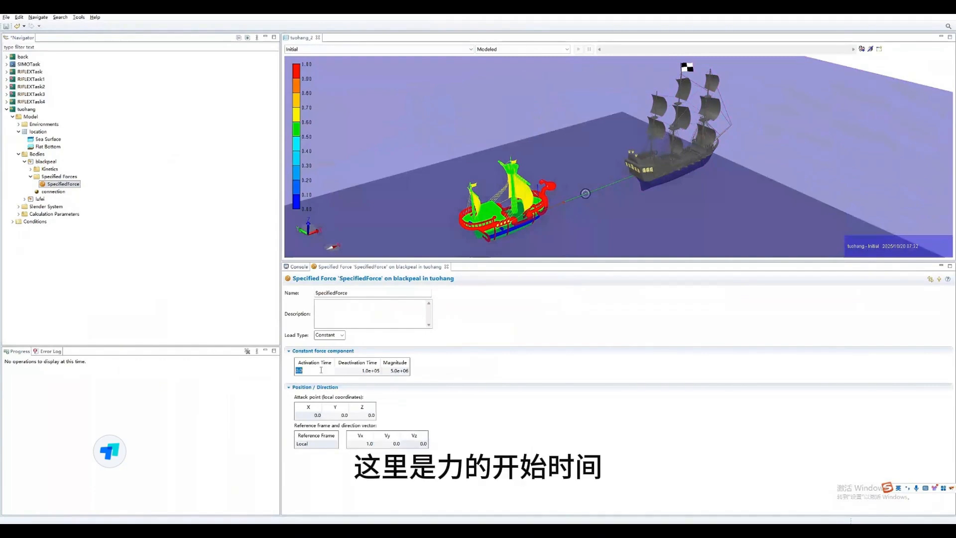
pyautogui.click(358, 370)
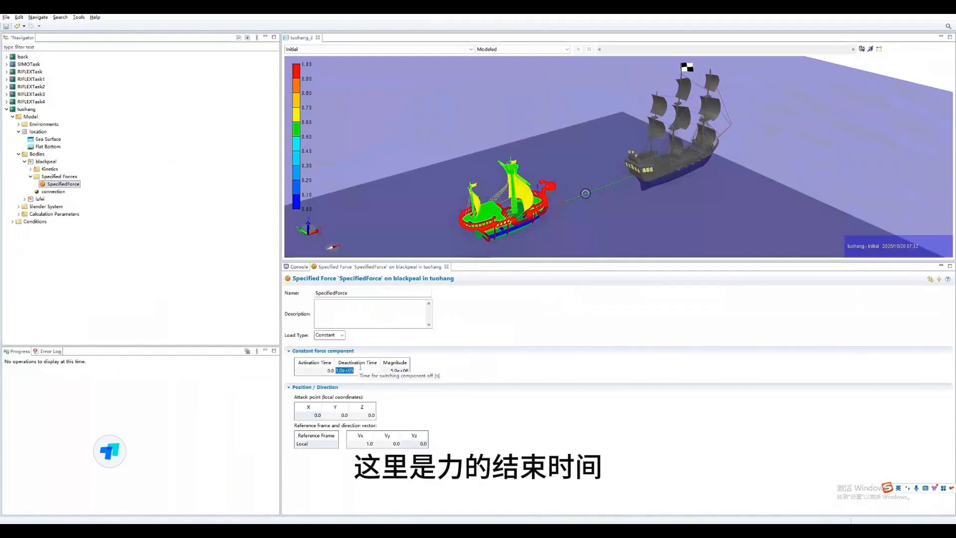
pyautogui.click(446, 373)
pyautogui.click(170, 302)
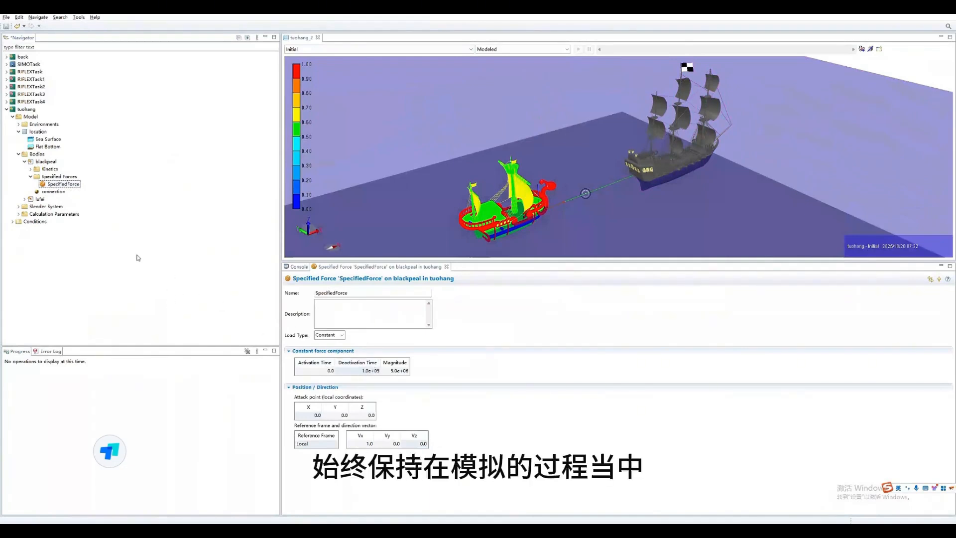
# - Open tuohang's Environment and check the significant wave height and peak period of its wind wave
pyautogui.click(13, 221)
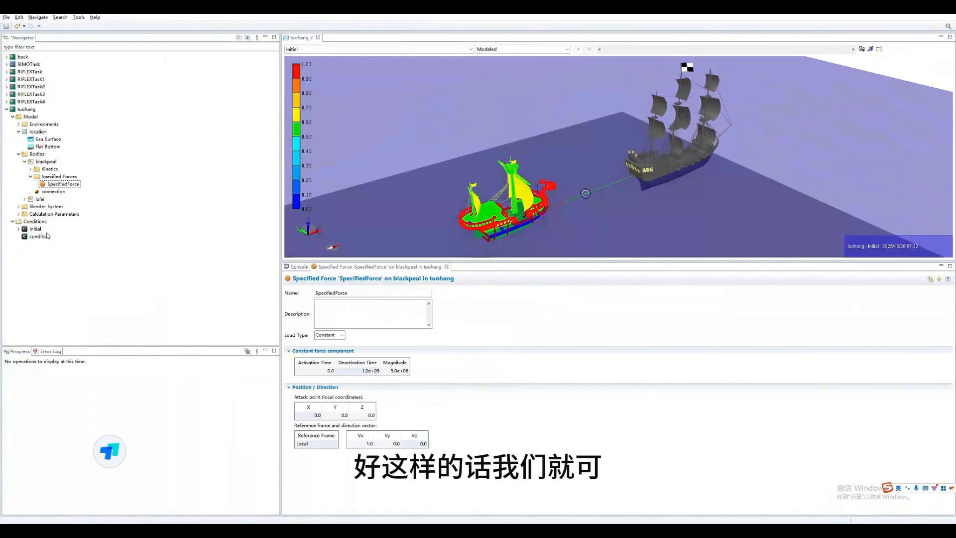
pyautogui.click(18, 124)
pyautogui.doubleClick(44, 132)
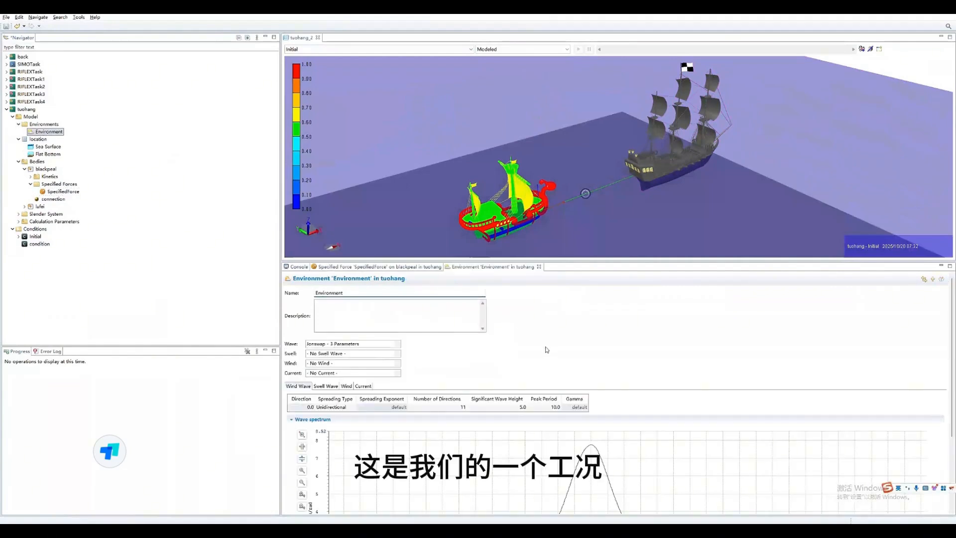
pyautogui.scroll(-1, 493, 381)
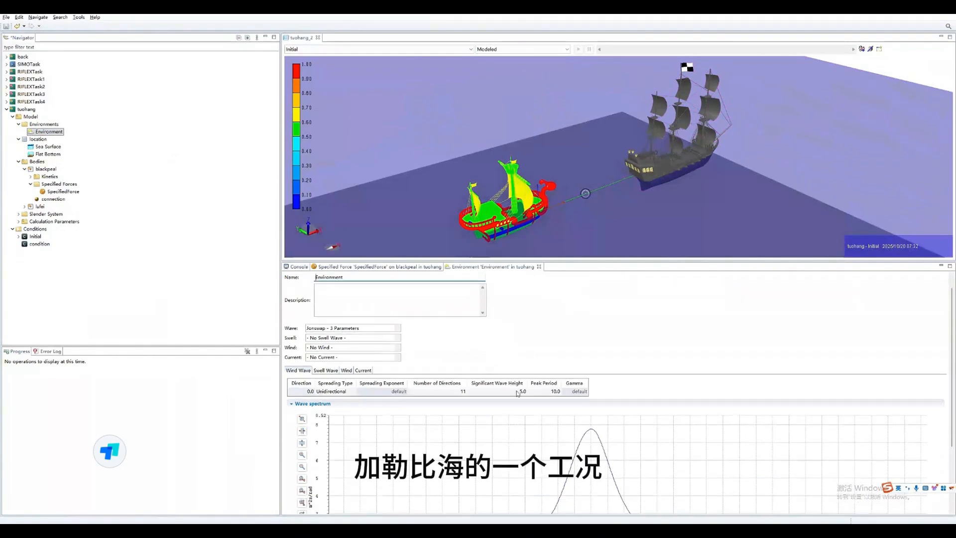
pyautogui.click(517, 394)
pyautogui.click(547, 393)
pyautogui.click(555, 354)
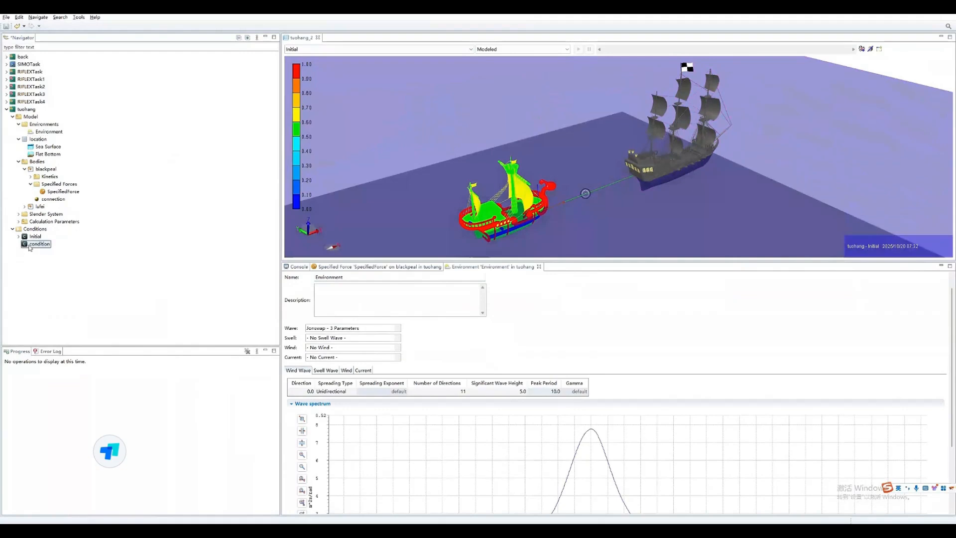
# - Run the dynamic analysis on tuohang's condition and expand the condition's results
pyautogui.rightClick(30, 245)
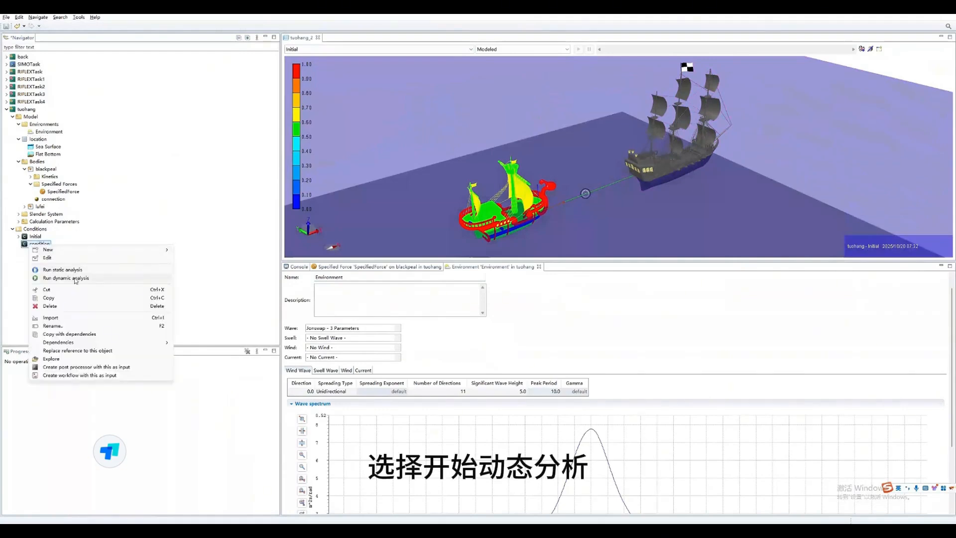
pyautogui.click(75, 279)
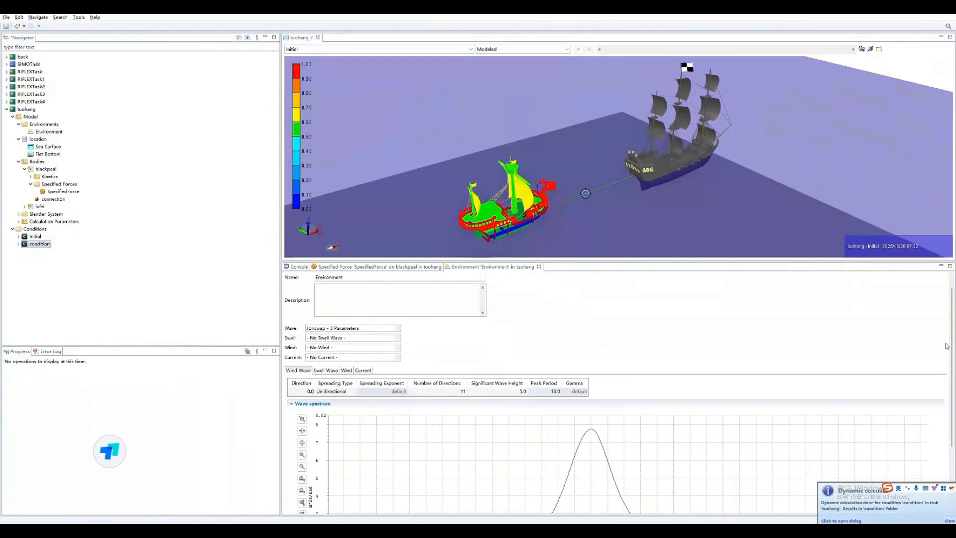
pyautogui.click(19, 244)
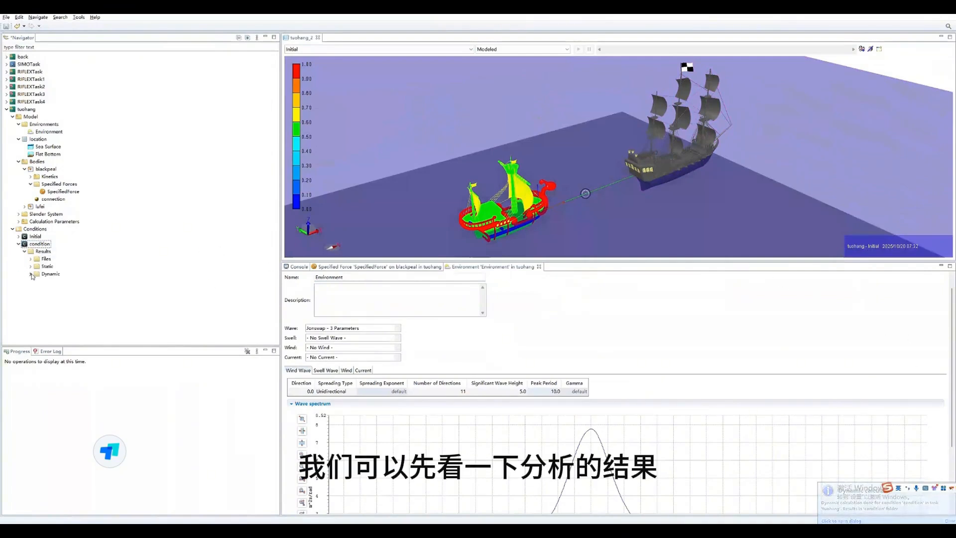
# - Plot blackpeal's XGtranslationTotalmotion from the dynamic Global total position results
pyautogui.click(31, 275)
pyautogui.doubleClick(56, 281)
pyautogui.click(41, 312)
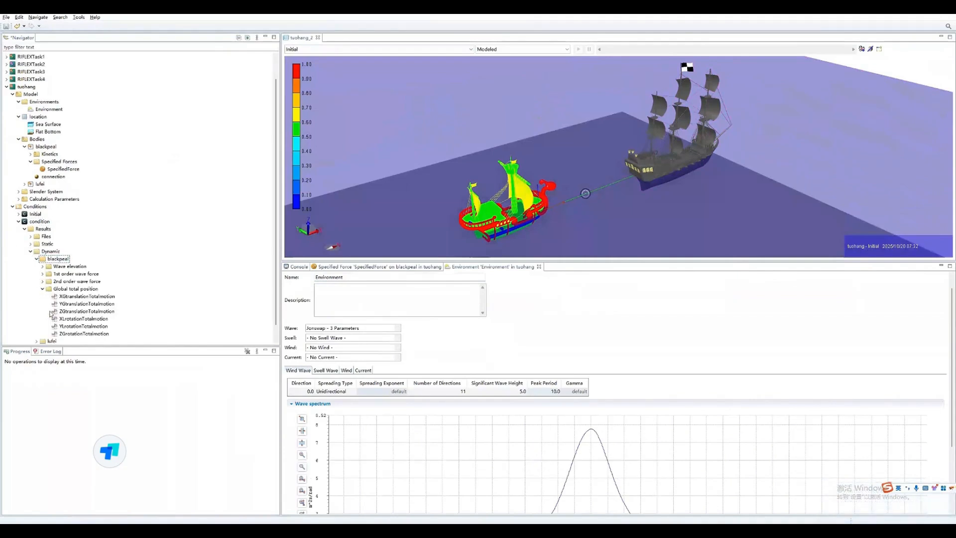
pyautogui.doubleClick(67, 297)
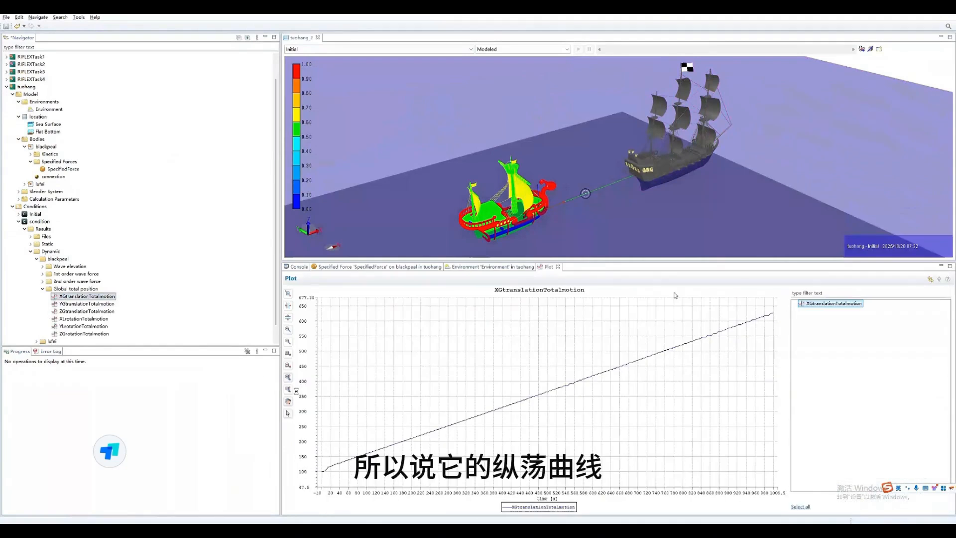
pyautogui.rightClick(635, 268)
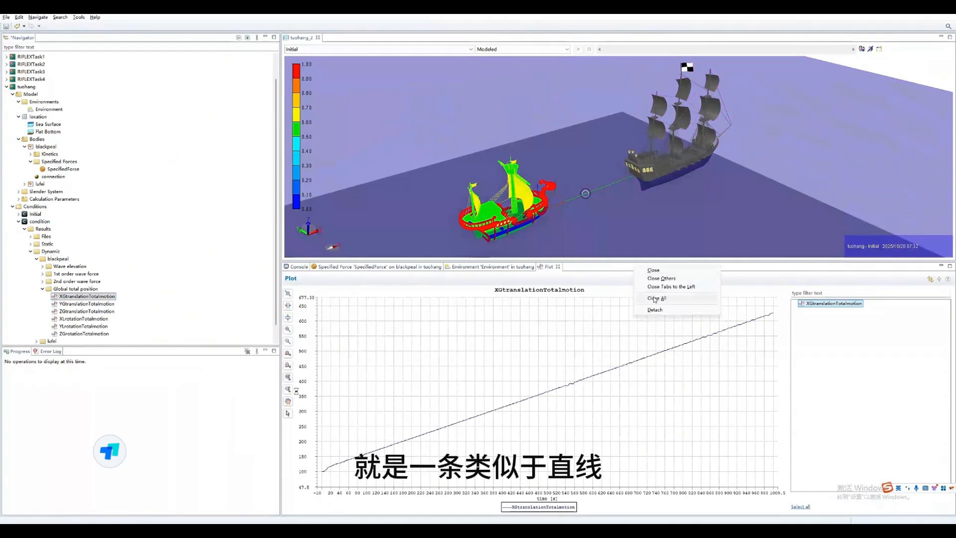
# - Plot blackpeal's ZGtranslationTotalmotion and close all open plots and editors
pyautogui.doubleClick(91, 312)
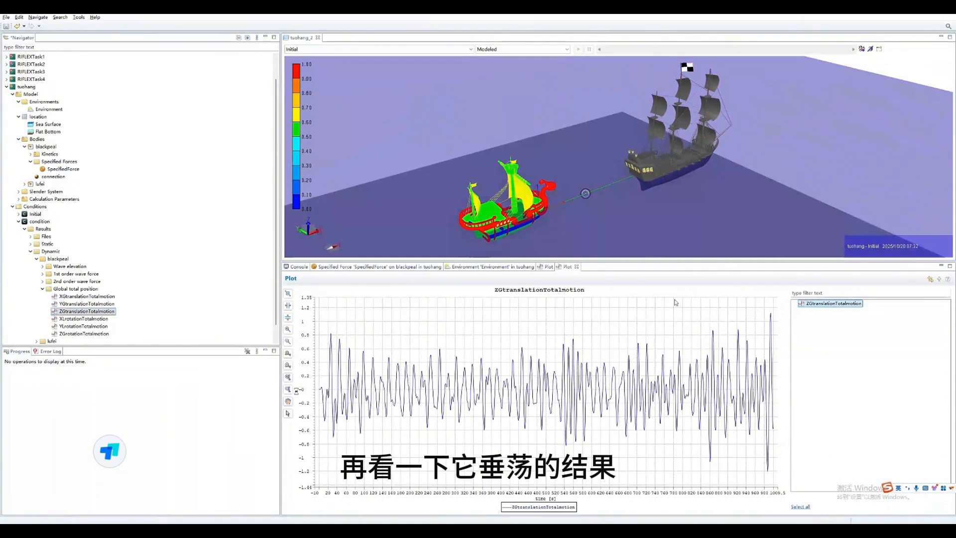
pyautogui.rightClick(670, 268)
pyautogui.click(689, 298)
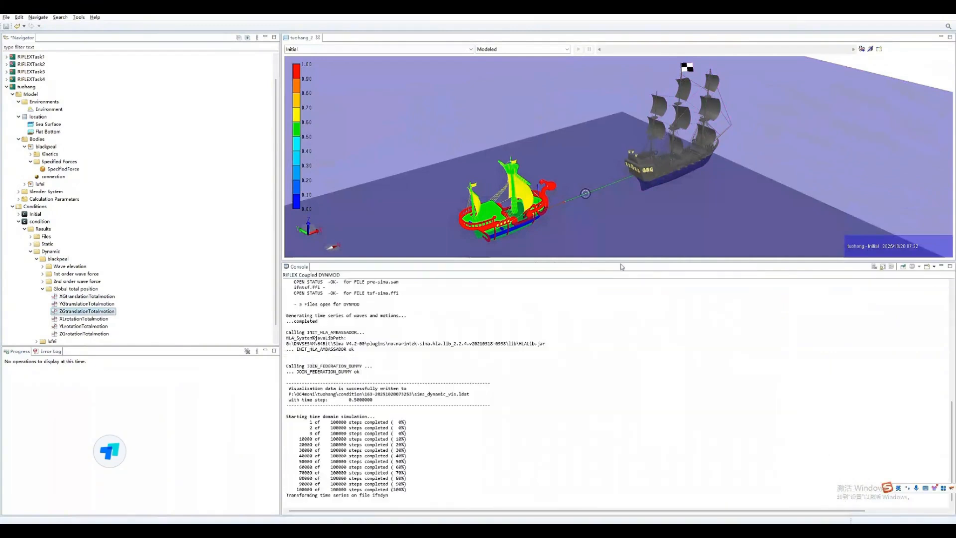
# - Enlarge the 3D view and display the Dynamic results of condition in it
pyautogui.moveTo(621, 264); pyautogui.dragTo(619, 437)
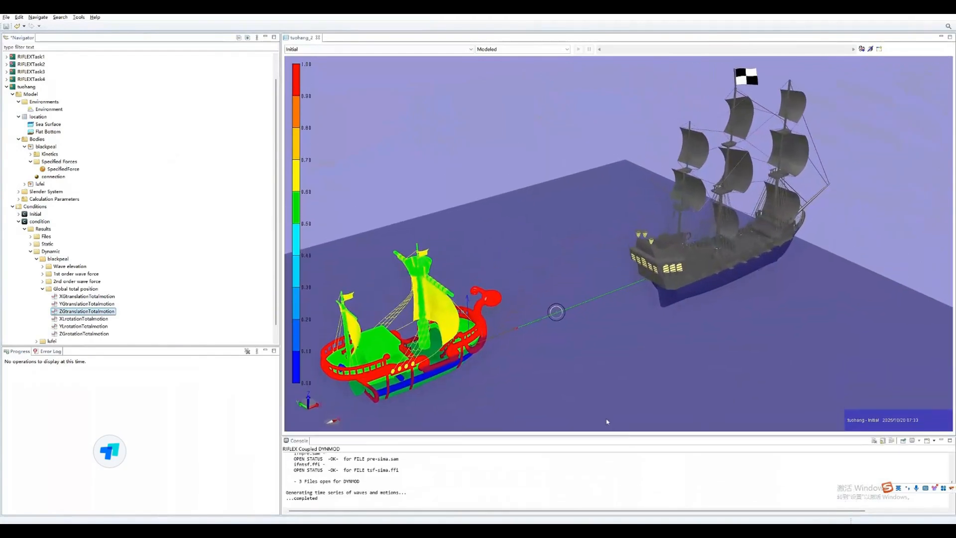
pyautogui.click(445, 49)
pyautogui.click(448, 63)
pyautogui.click(523, 49)
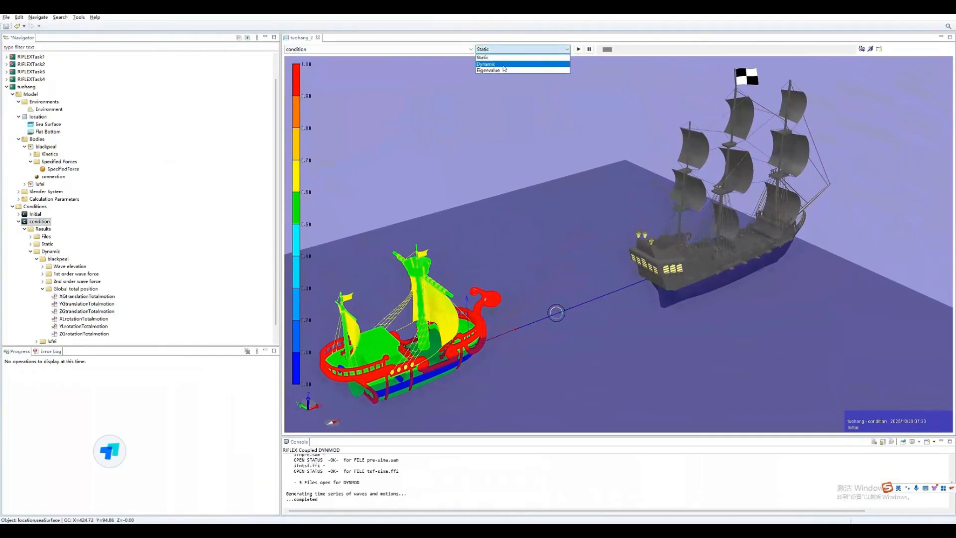
pyautogui.click(503, 64)
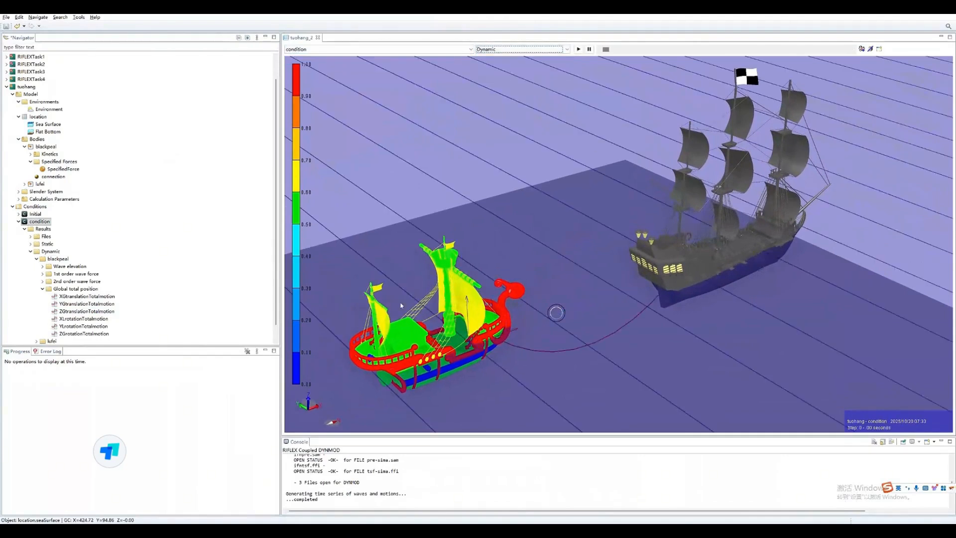
pyautogui.press('Down')
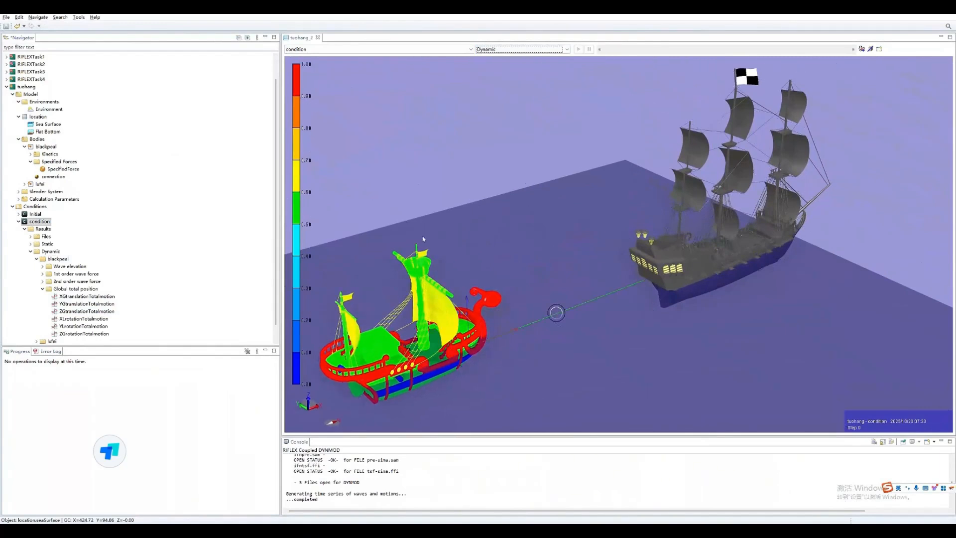
pyautogui.click(501, 144)
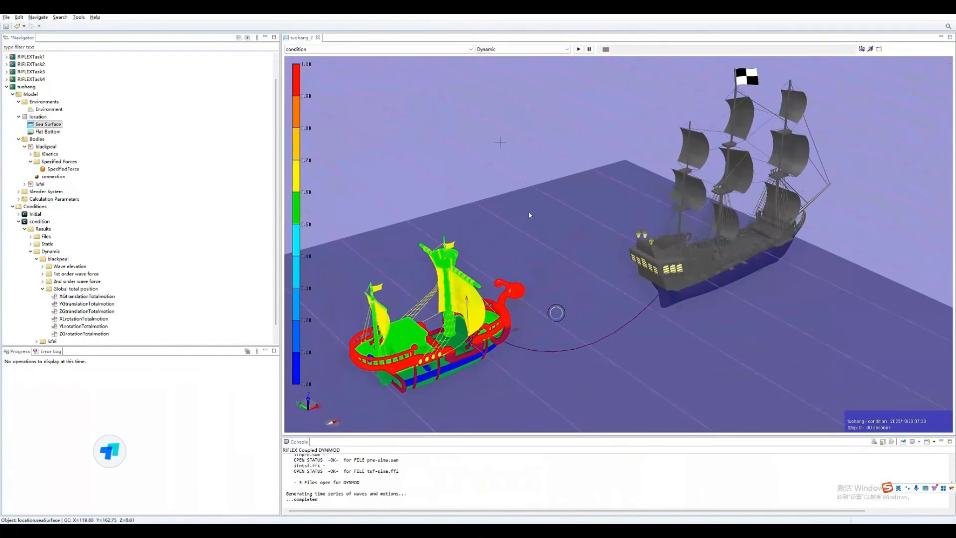
# - Scrub the towing animation forward from the start to step 1024 at 512 seconds
pyautogui.scroll(-3, 546, 234)
pyautogui.moveTo(558, 237); pyautogui.dragTo(521, 254, button='middle')
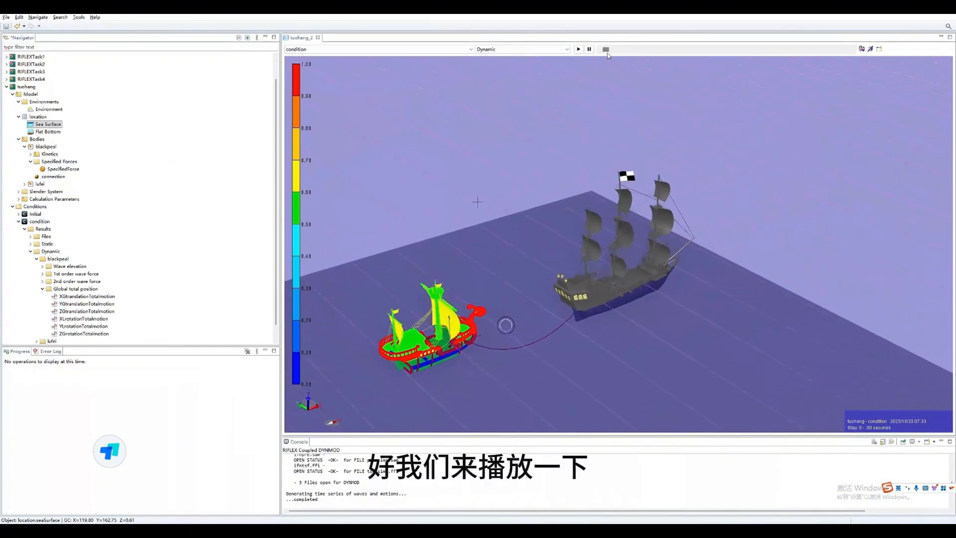
pyautogui.moveTo(607, 51); pyautogui.dragTo(861, 44)
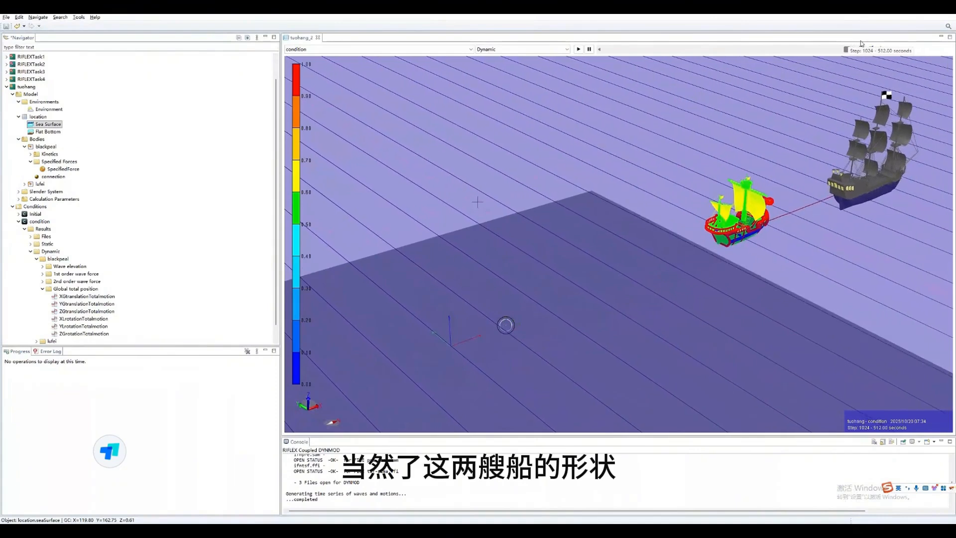
# - Examine the towed ships from the side and rewind the animation to step 0
pyautogui.moveTo(734, 213); pyautogui.dragTo(718, 200)
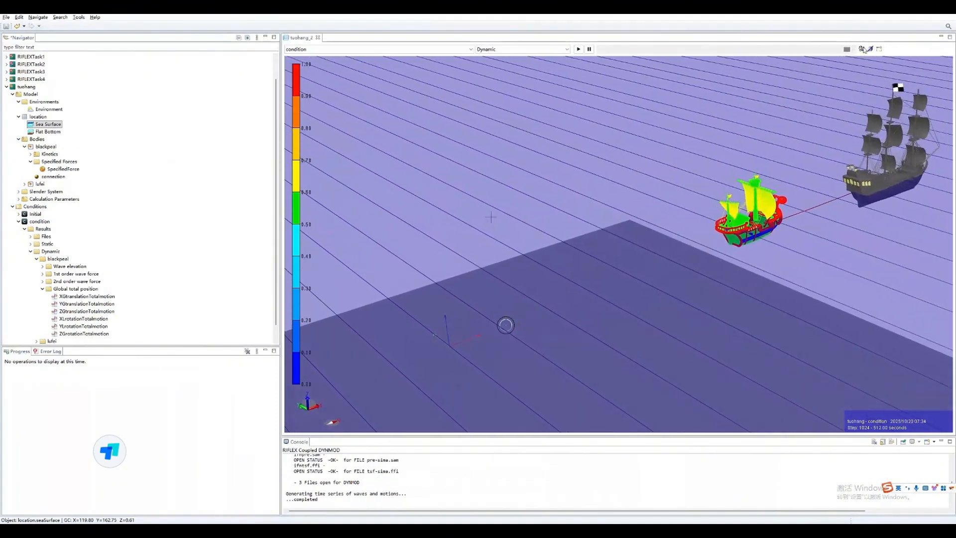
pyautogui.moveTo(639, 282); pyautogui.dragTo(481, 320)
pyautogui.scroll(5, 399, 306)
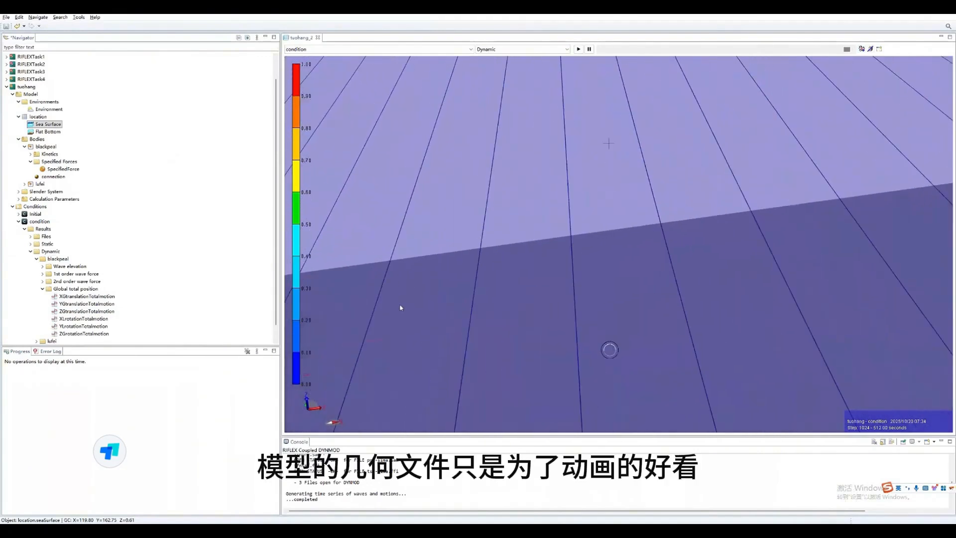
pyautogui.scroll(-7, 400, 306)
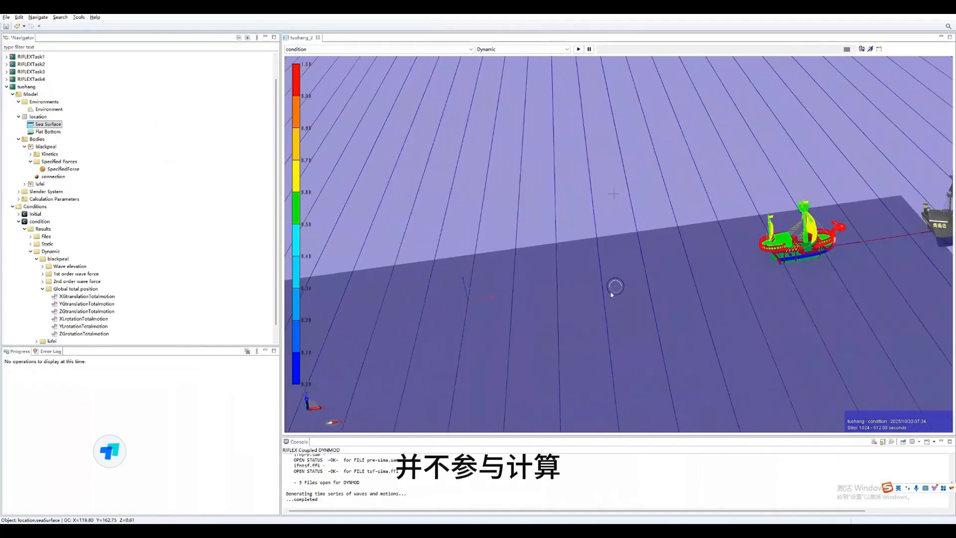
pyautogui.moveTo(599, 294); pyautogui.dragTo(340, 308, button='middle')
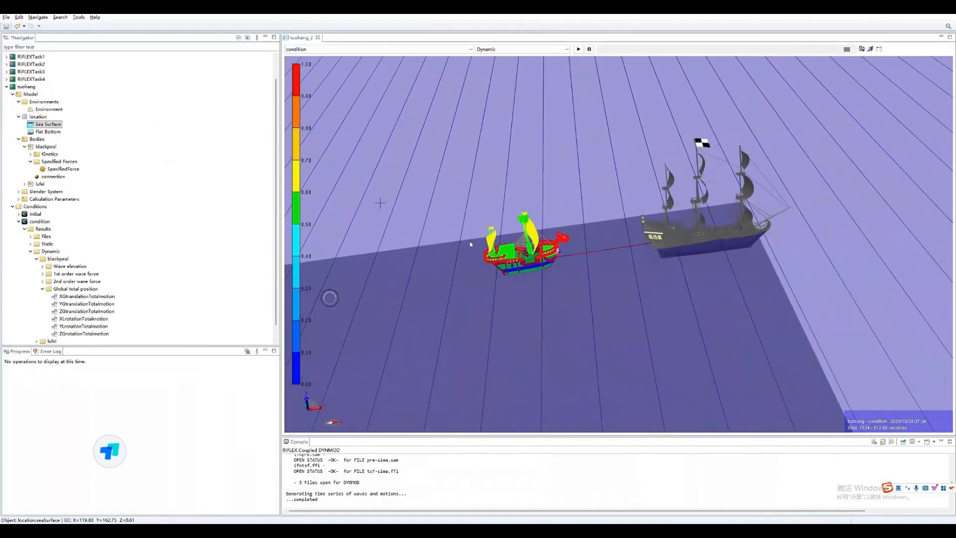
pyautogui.moveTo(846, 49); pyautogui.dragTo(607, 52)
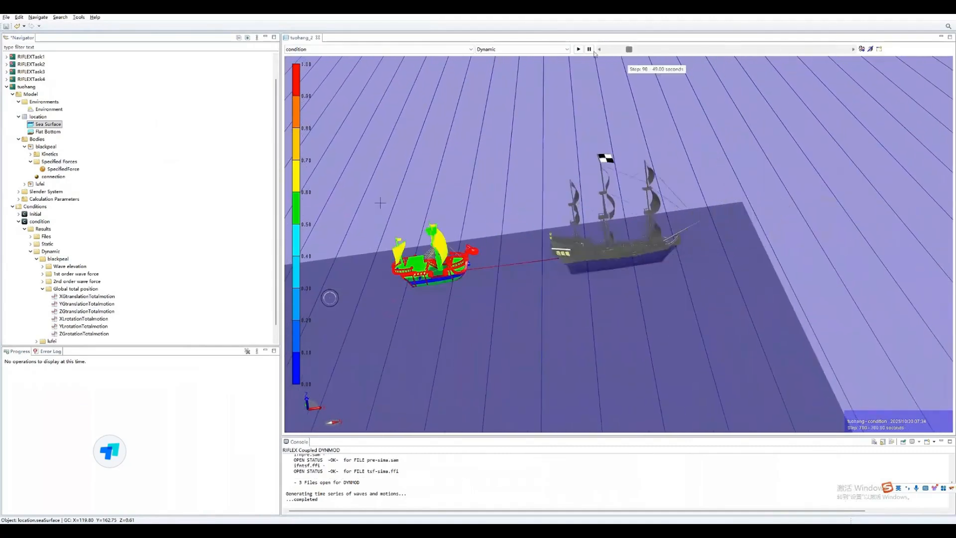
# - Examine both ships and the line between them from a low side angle at step 0
pyautogui.moveTo(481, 236); pyautogui.dragTo(754, 222, button='middle')
pyautogui.moveTo(631, 241); pyautogui.dragTo(638, 157)
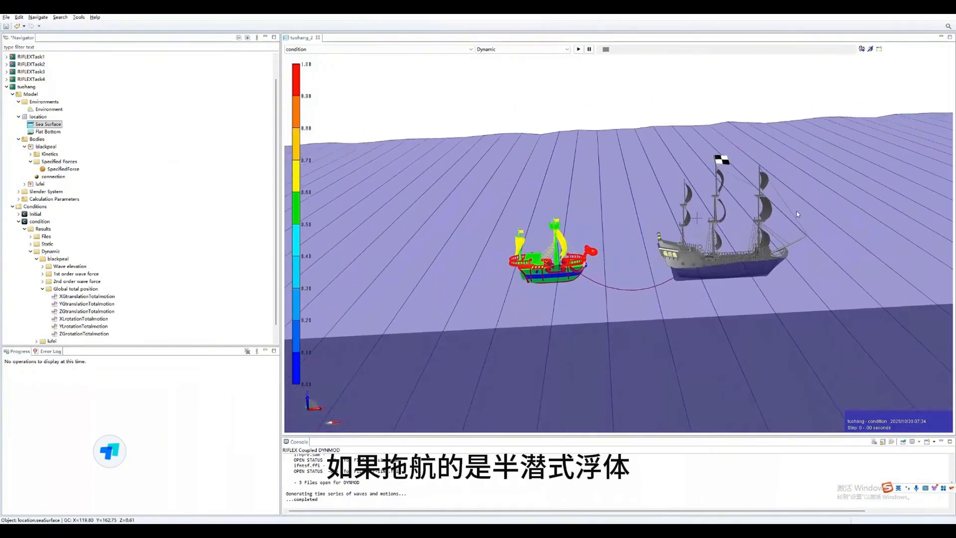
pyautogui.scroll(-3, 785, 217)
pyautogui.scroll(3, 729, 224)
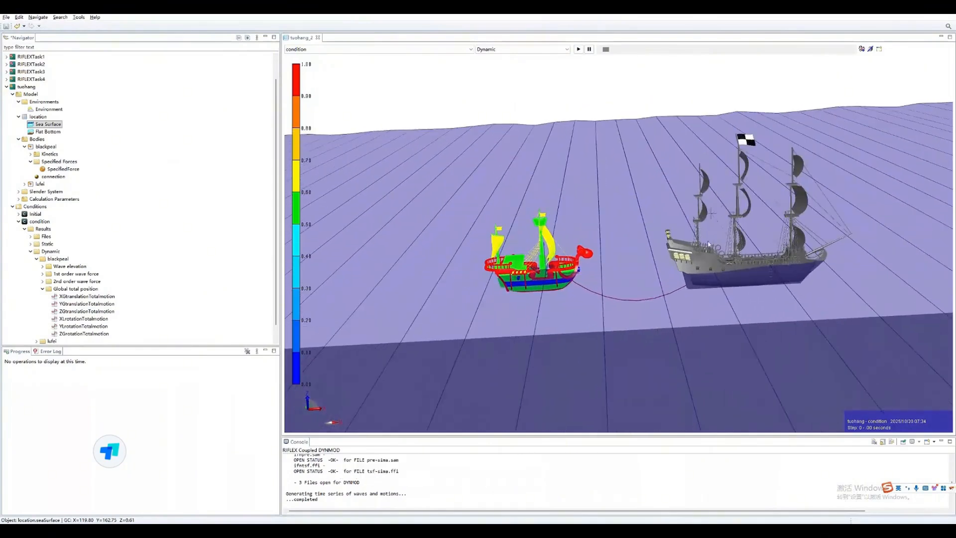
pyautogui.scroll(2, 708, 241)
pyautogui.scroll(2, 701, 245)
pyautogui.moveTo(770, 128); pyautogui.dragTo(633, 129, button='middle')
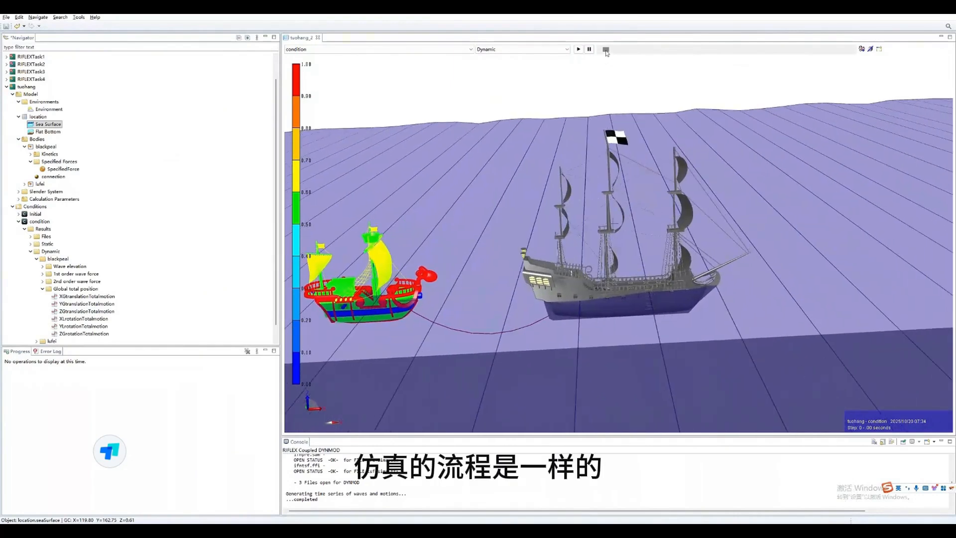
pyautogui.scroll(2, 446, 206)
pyautogui.scroll(-4, 428, 234)
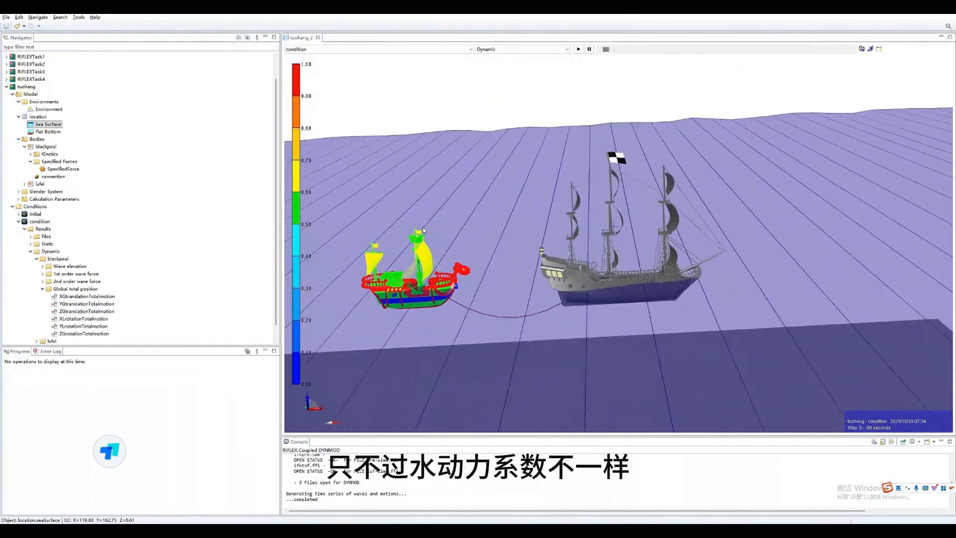
pyautogui.scroll(-2, 428, 233)
pyautogui.moveTo(755, 90); pyautogui.dragTo(669, 107, button='middle')
# - Scrub the animation forward to step 1016 at 508 seconds and examine the towing line and both ships up close
pyautogui.moveTo(607, 51)
pyautogui.mouseDown()
pyautogui.moveTo(641, 54)
pyautogui.moveTo(612, 49)
pyautogui.mouseUp()
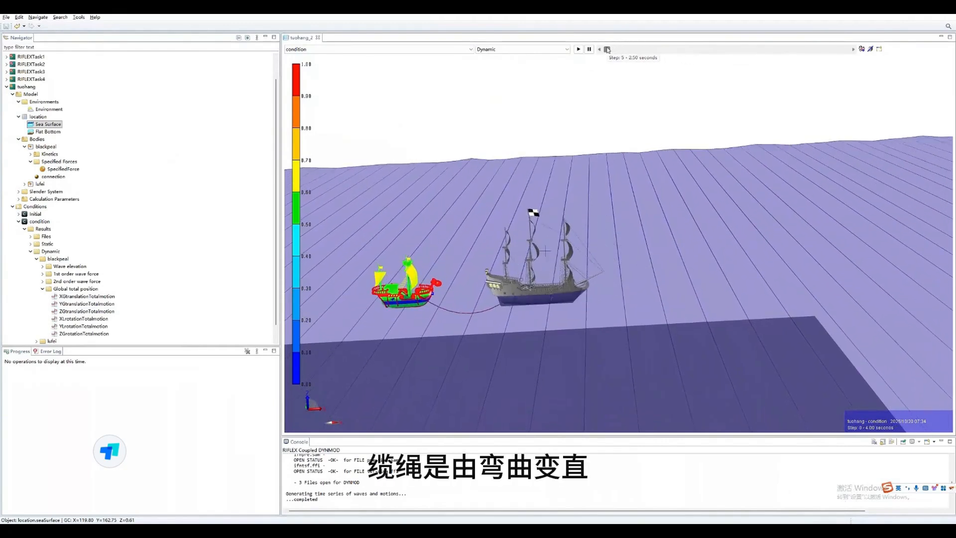
pyautogui.moveTo(613, 50); pyautogui.dragTo(851, 65)
pyautogui.moveTo(866, 294); pyautogui.dragTo(751, 322)
pyautogui.scroll(-1, 752, 322)
pyautogui.scroll(6, 717, 310)
pyautogui.moveTo(681, 318); pyautogui.dragTo(661, 322)
pyautogui.moveTo(662, 322); pyautogui.dragTo(609, 339, button='middle')
pyautogui.scroll(5, 664, 326)
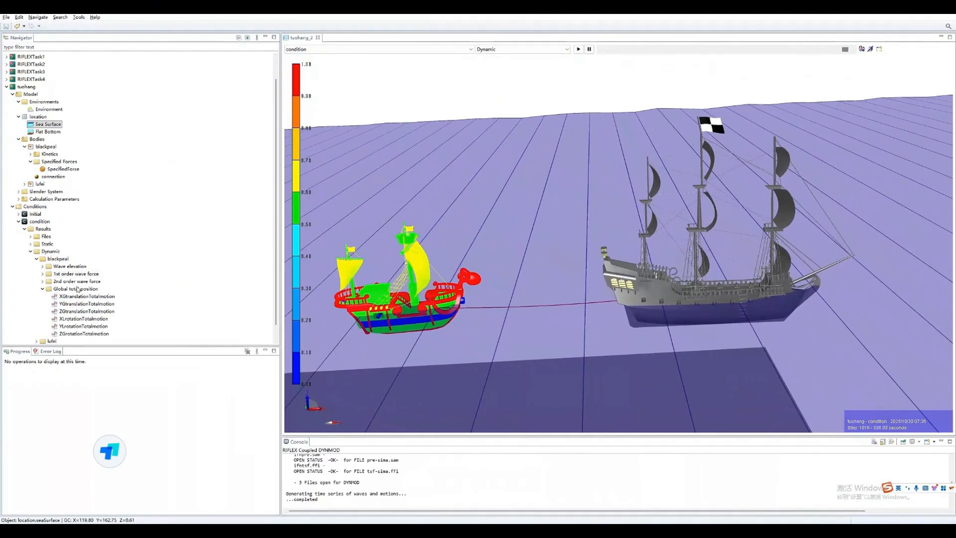
# - Plot lufei's ZGtranslationTotalmotion from its Global total position results and enlarge the plot area
pyautogui.click(36, 259)
pyautogui.click(36, 289)
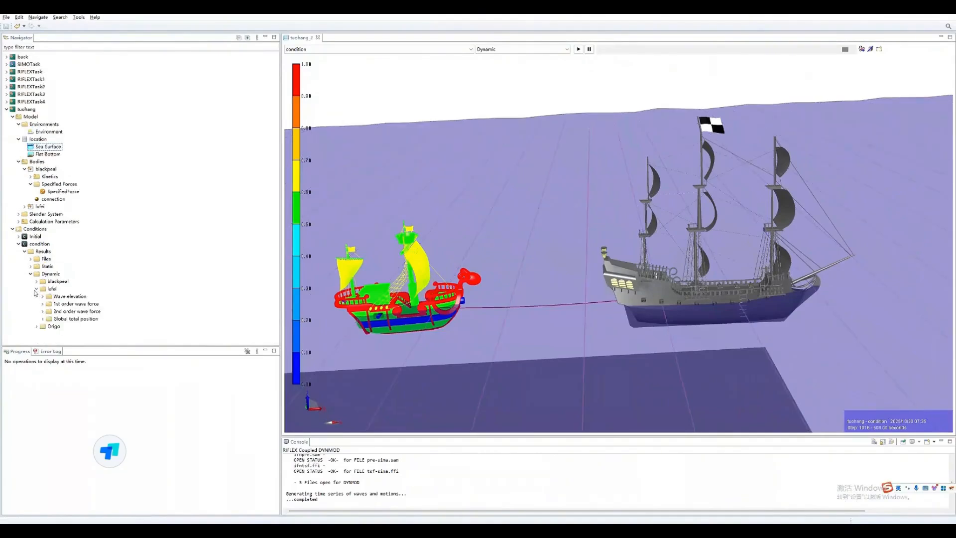
pyautogui.click(43, 319)
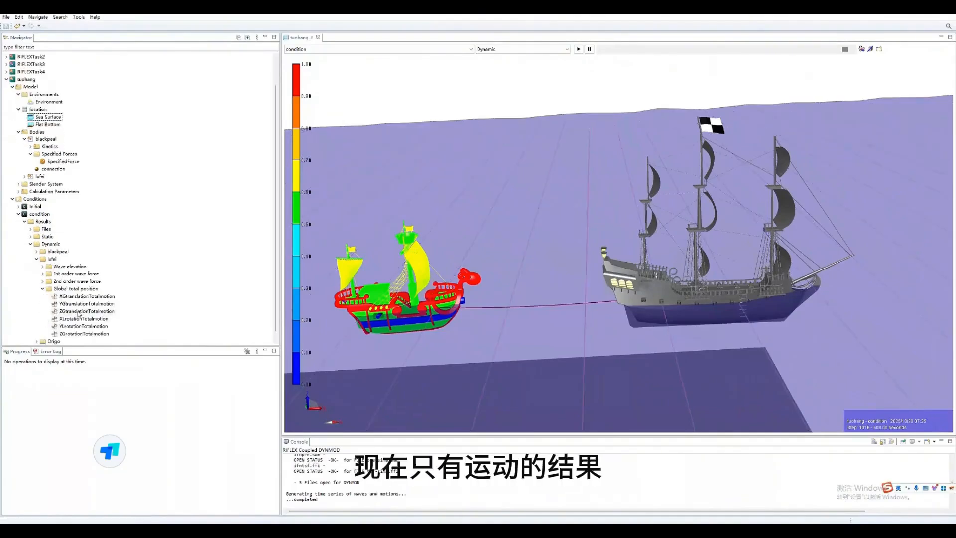
pyautogui.doubleClick(85, 311)
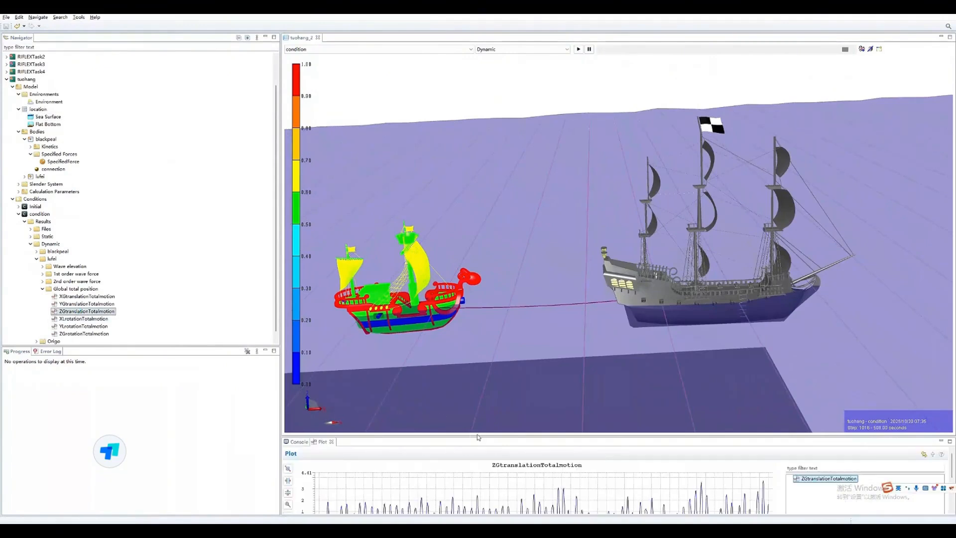
pyautogui.moveTo(477, 437); pyautogui.dragTo(512, 255)
pyautogui.click(215, 298)
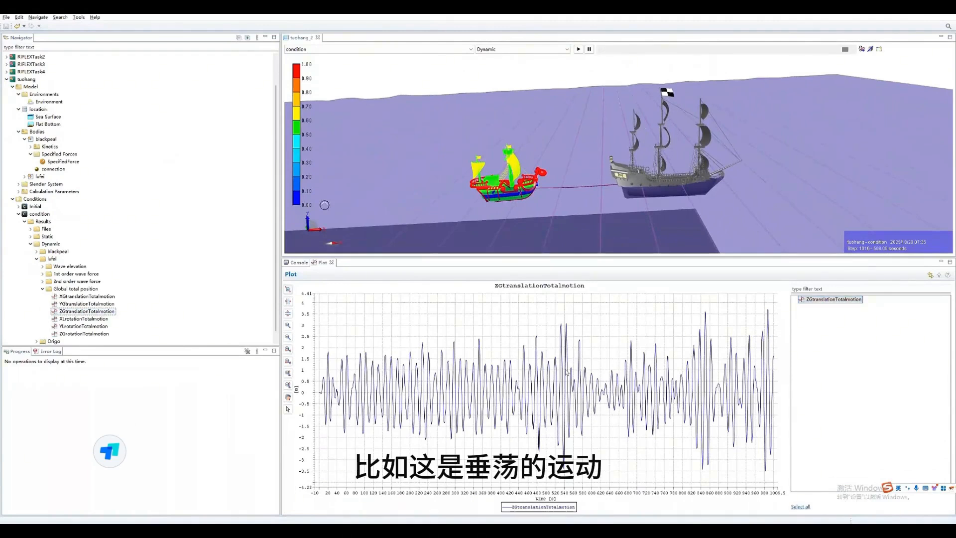
# - Enable storage of the force response in the Storage settings of tuohang's Dynamic Calculation
pyautogui.click(42, 288)
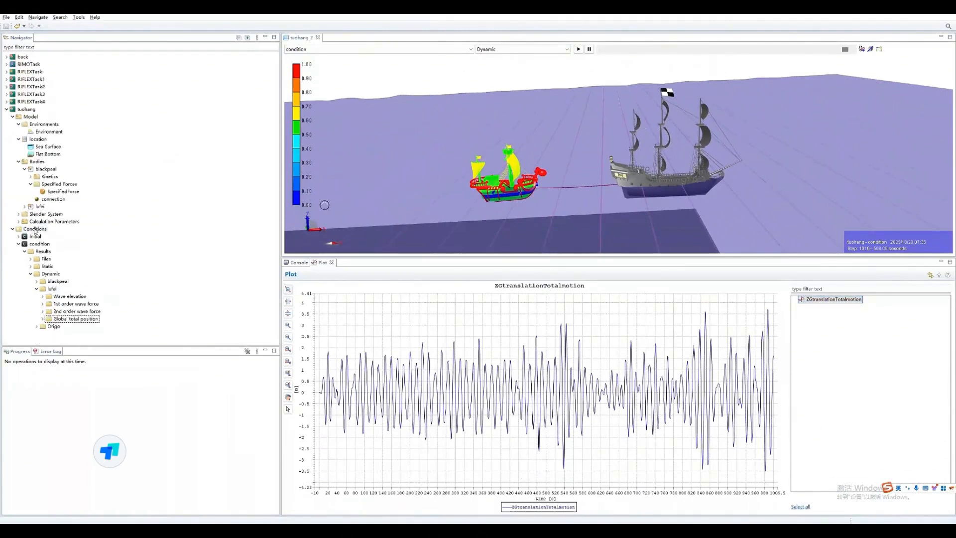
pyautogui.click(19, 221)
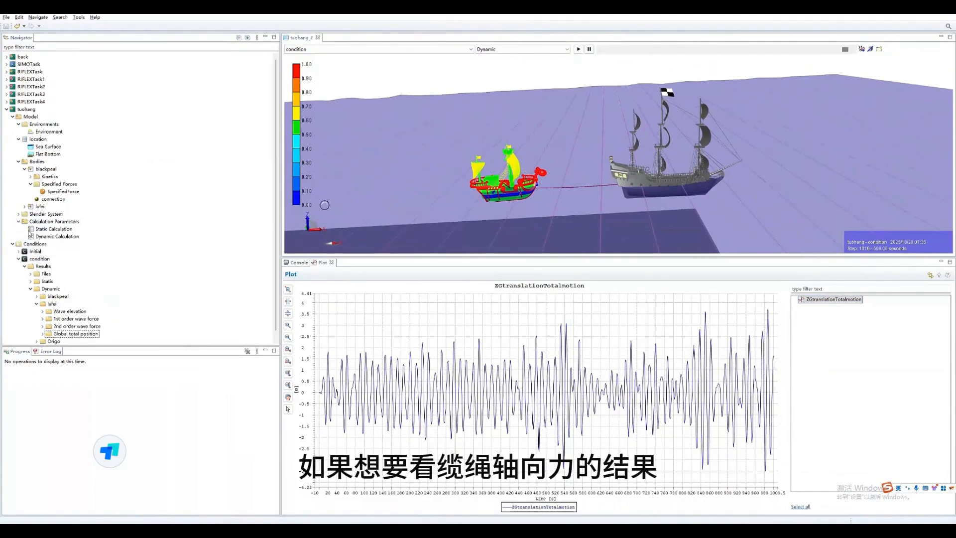
pyautogui.doubleClick(55, 236)
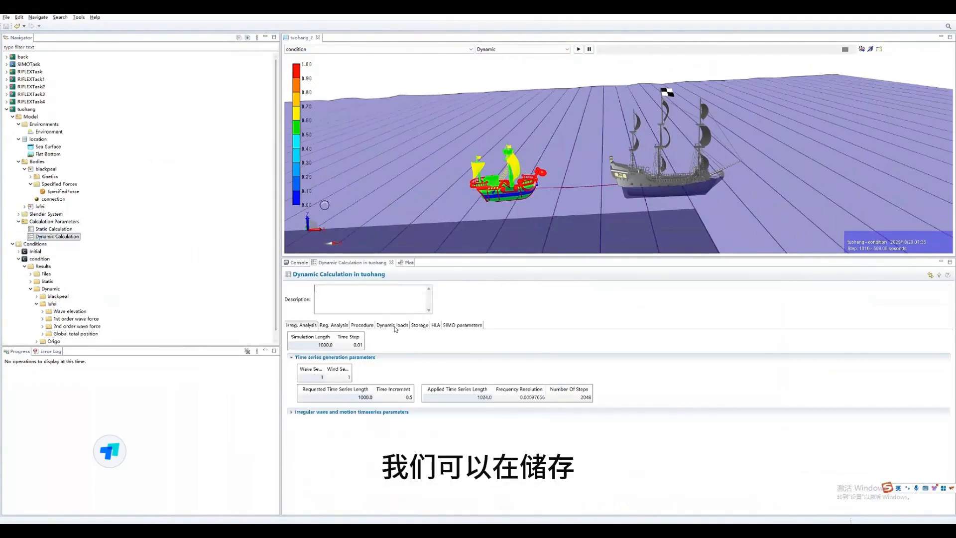
pyautogui.click(393, 325)
pyautogui.click(418, 325)
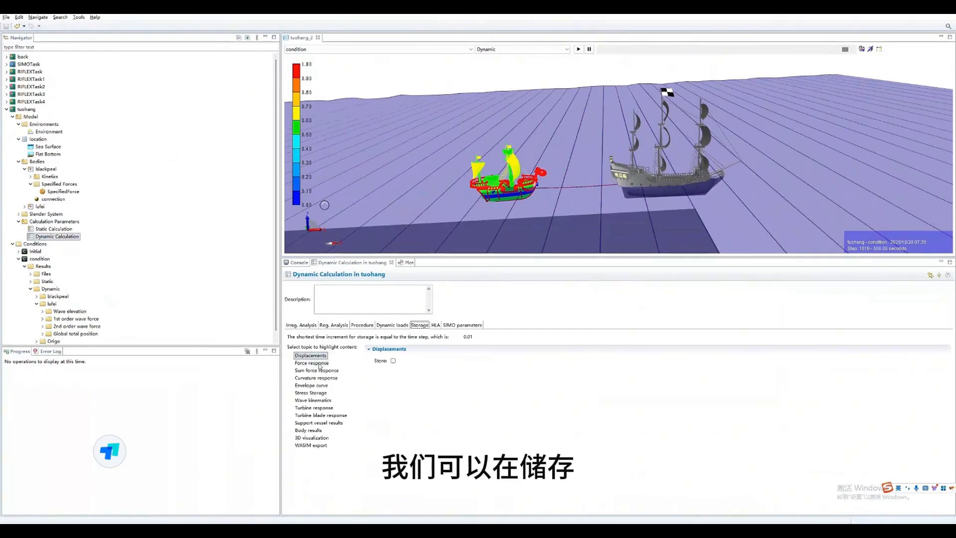
pyautogui.click(319, 364)
pyautogui.click(393, 361)
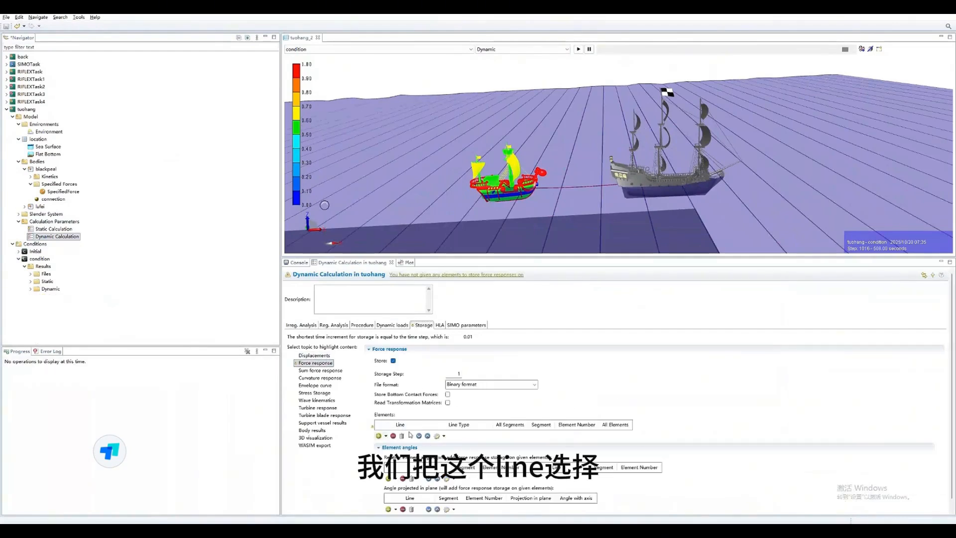
# - Add Line with all segments to the force response storage elements and rerun the dynamic analysis of tuohang's condition
pyautogui.click(378, 436)
pyautogui.click(418, 433)
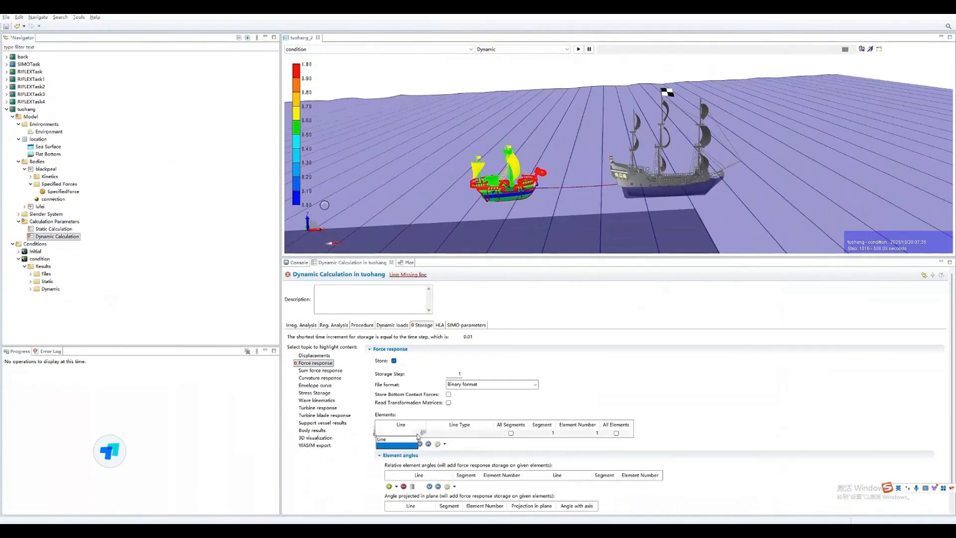
pyautogui.click(396, 444)
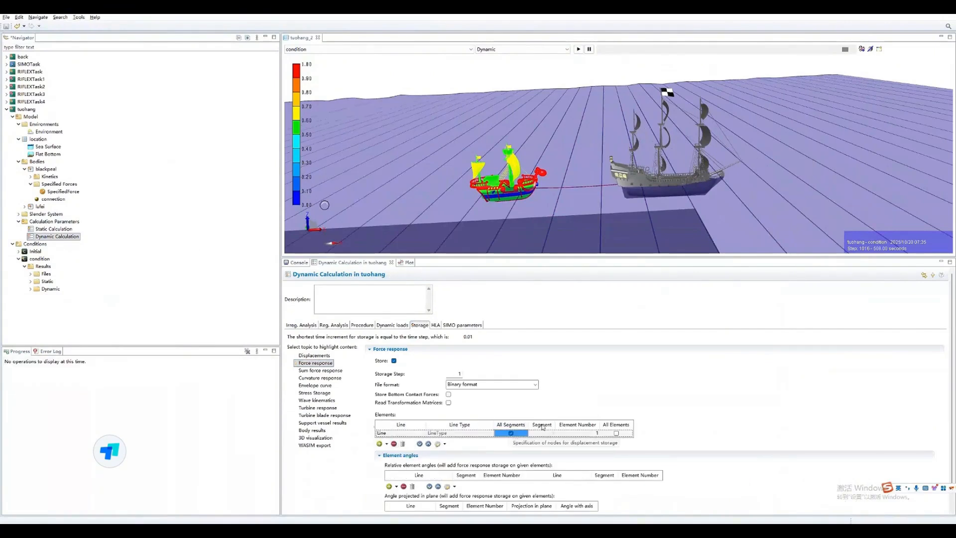
pyautogui.rightClick(33, 260)
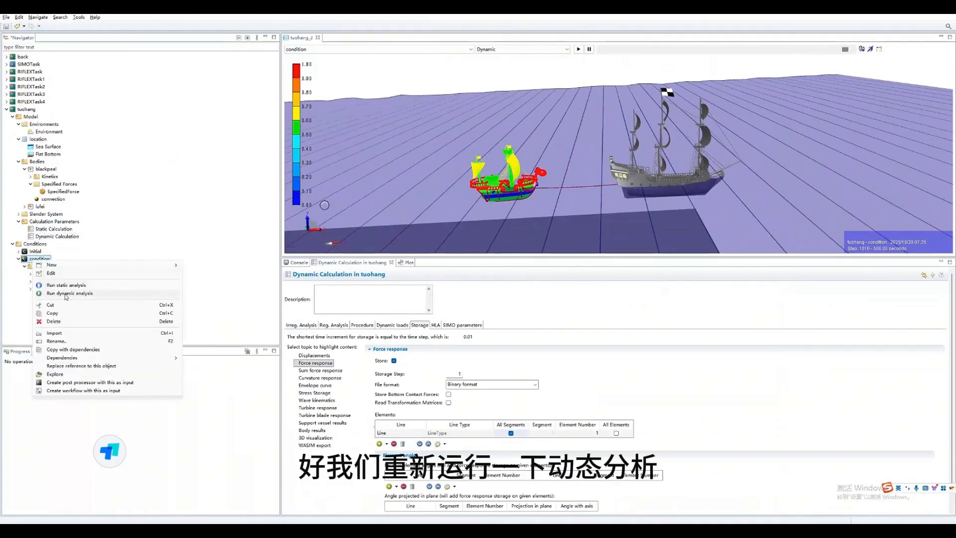
pyautogui.click(66, 293)
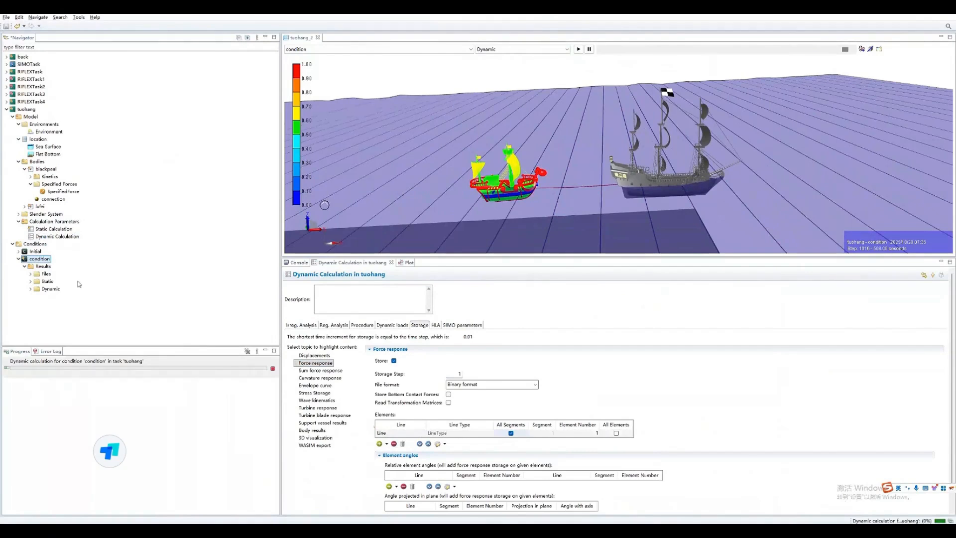
# - Plot the Axial force of element_1 in segment_1 of Line from the condition's Dynamic results
pyautogui.click(31, 293)
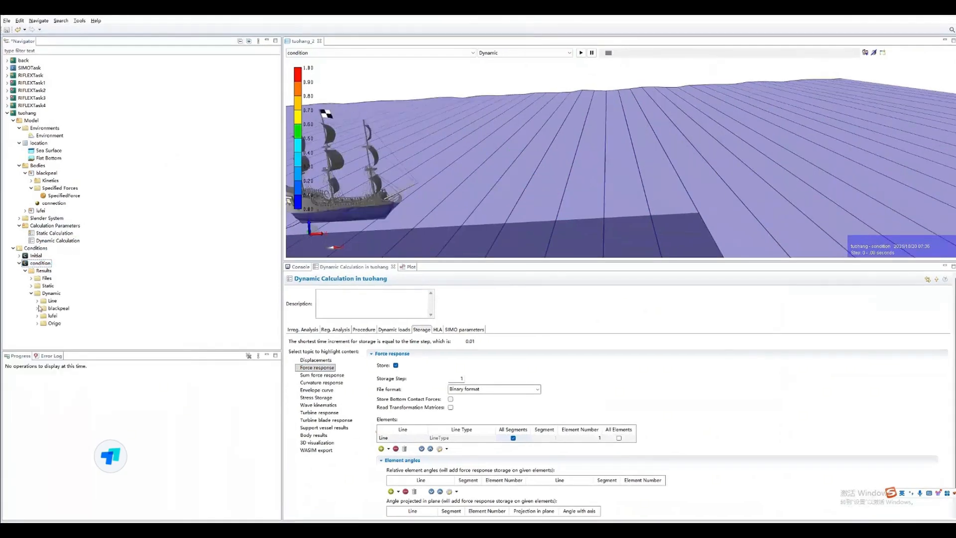
pyautogui.click(37, 300)
pyautogui.click(43, 309)
pyautogui.click(49, 315)
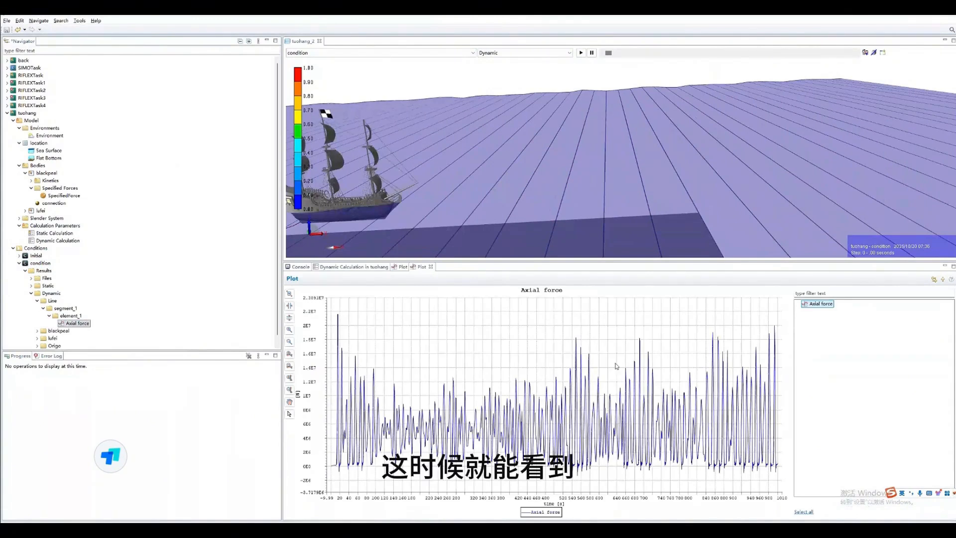
# - Scrub the dynamic animation forward to about 250 seconds and examine both ships and the towing line between them
pyautogui.moveTo(616, 154); pyautogui.dragTo(703, 149)
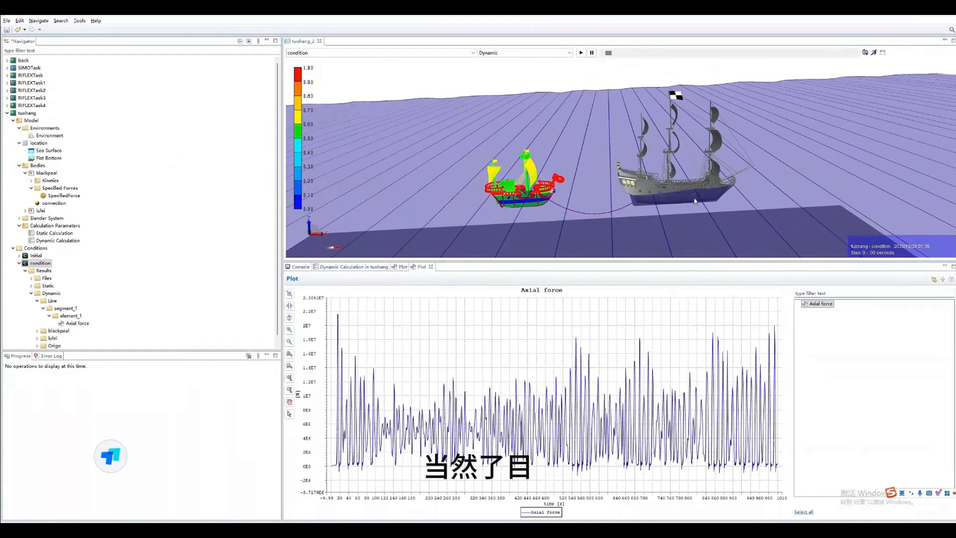
pyautogui.moveTo(611, 57); pyautogui.dragTo(706, 52)
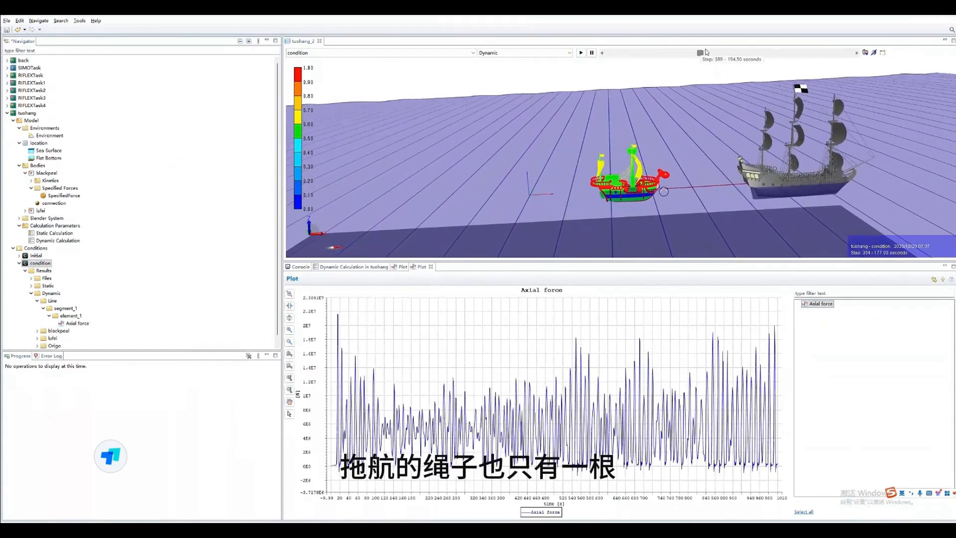
pyautogui.moveTo(681, 154); pyautogui.dragTo(610, 142)
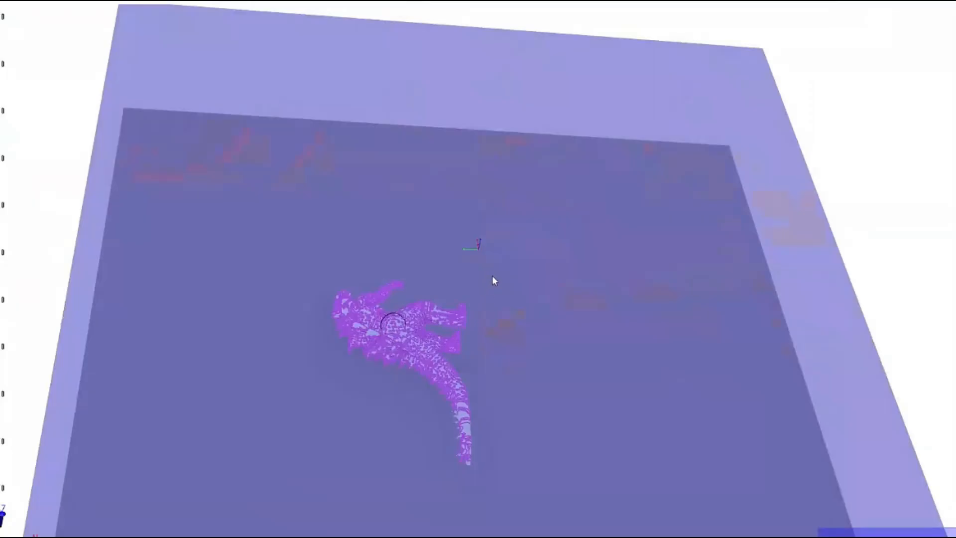
# - Examine the purple creature model in the enlarged 3D scene from several high viewing angles
pyautogui.moveTo(408, 339); pyautogui.dragTo(440, 356)
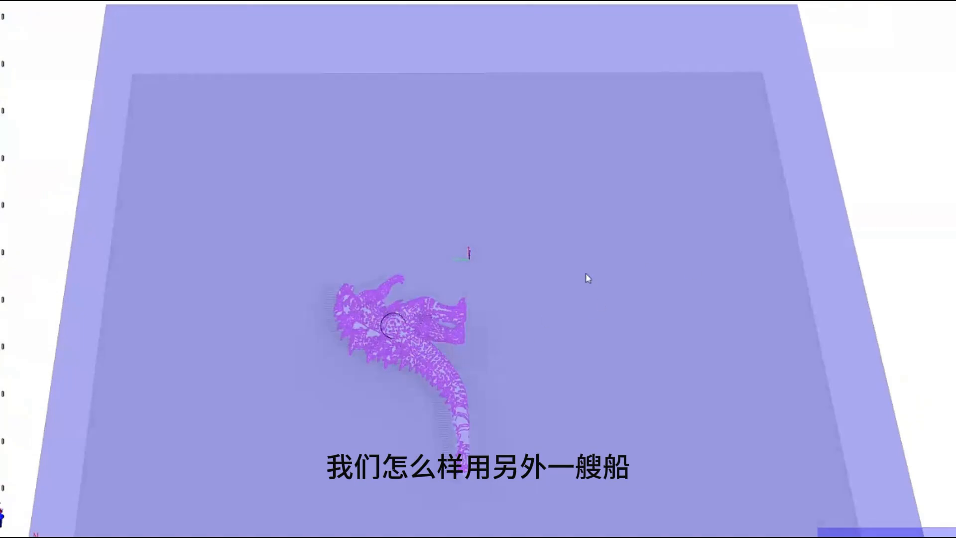
pyautogui.moveTo(432, 309); pyautogui.dragTo(426, 328)
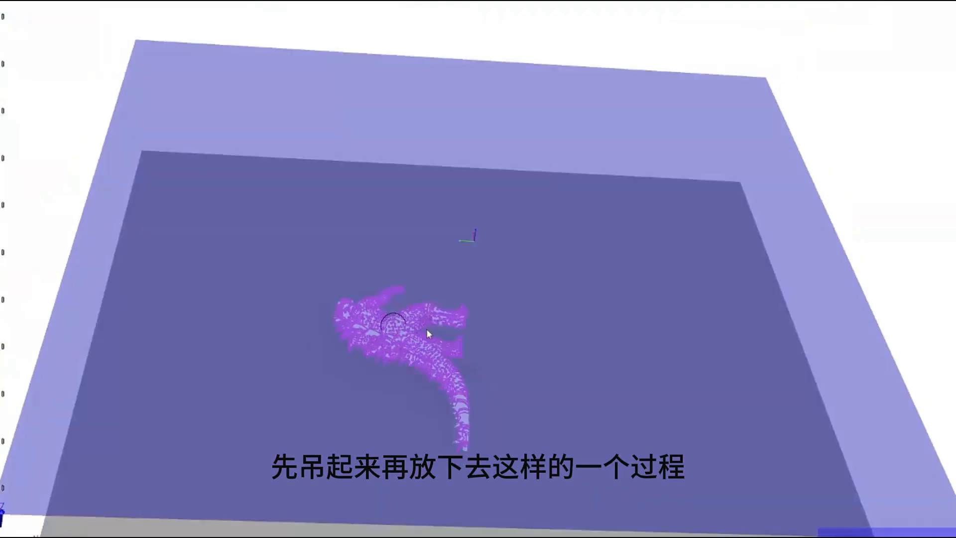
pyautogui.moveTo(433, 289); pyautogui.dragTo(443, 234)
pyautogui.moveTo(455, 202); pyautogui.dragTo(466, 183)
pyautogui.moveTo(446, 230); pyautogui.dragTo(384, 357)
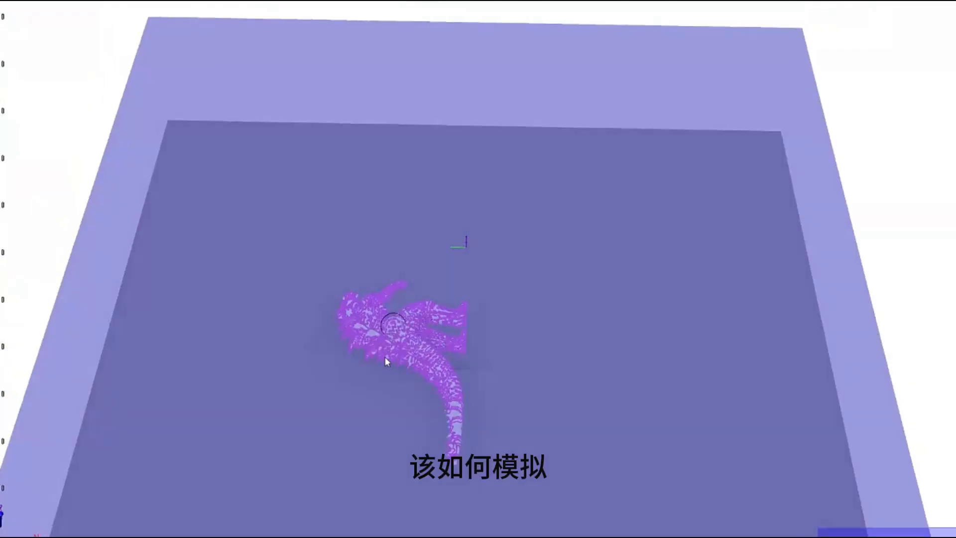